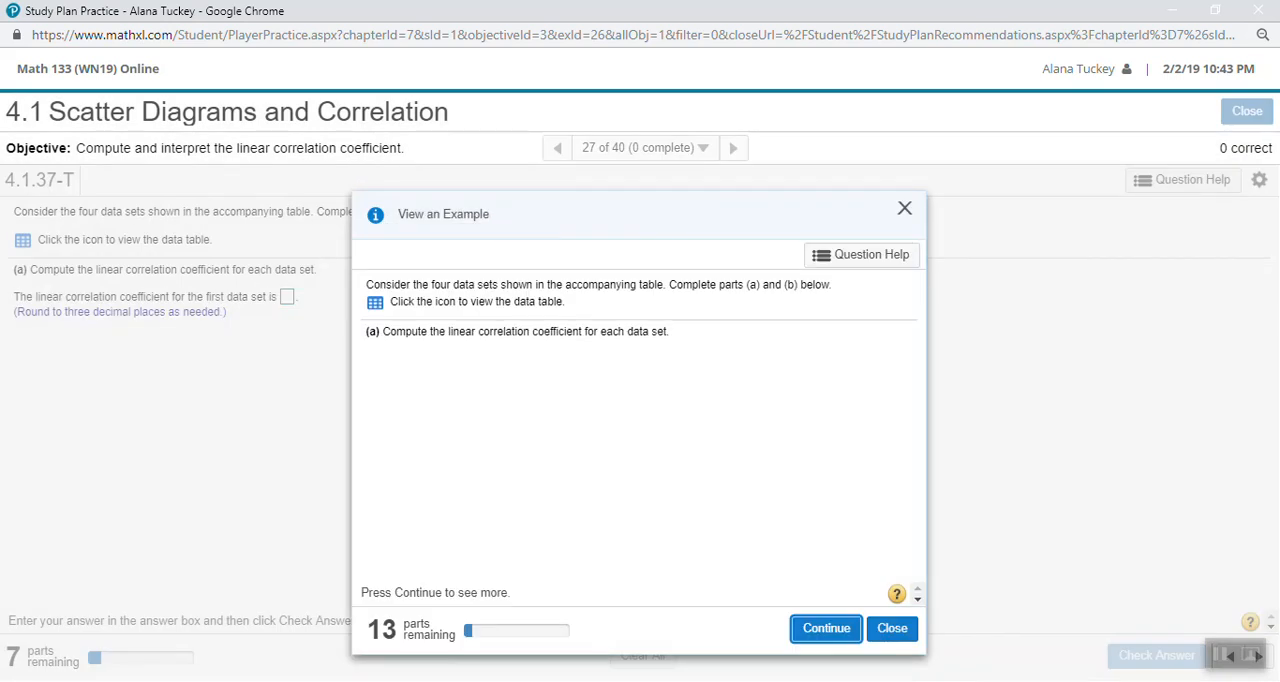
- Open the example's data table and export the full data set to Excel
drag(660, 214, 620, 189)
drag(361, 260, 533, 261)
click(533, 262)
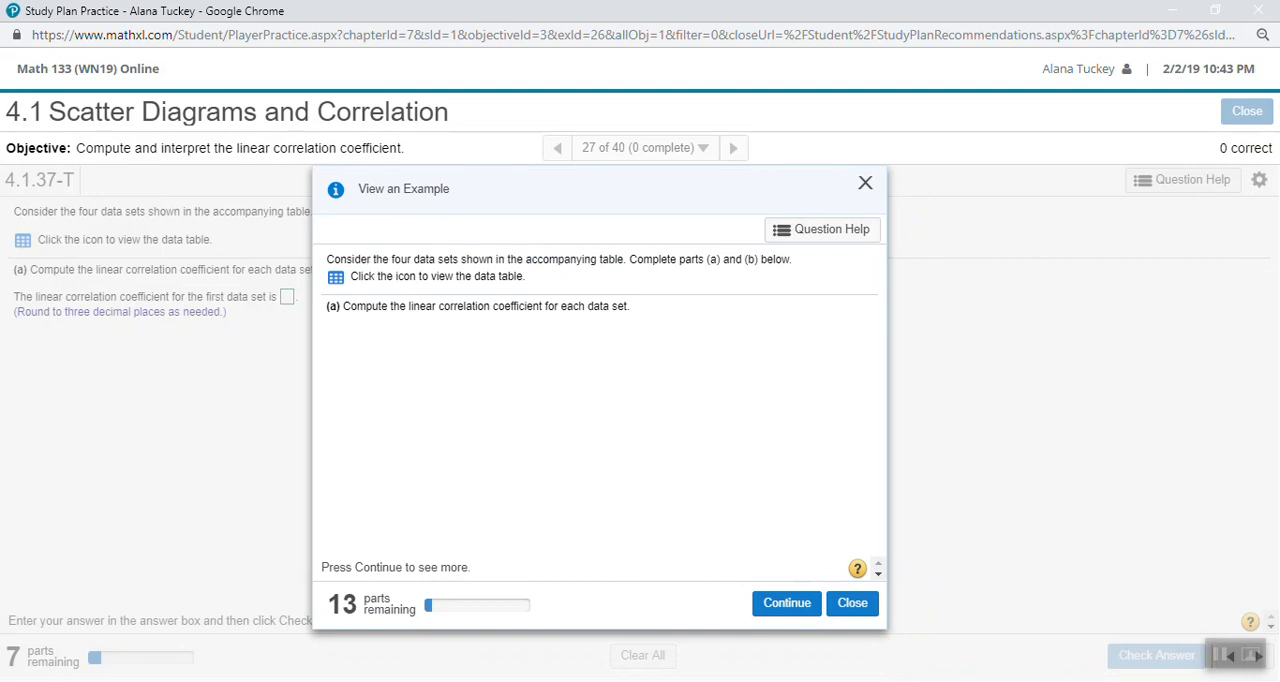
click(335, 277)
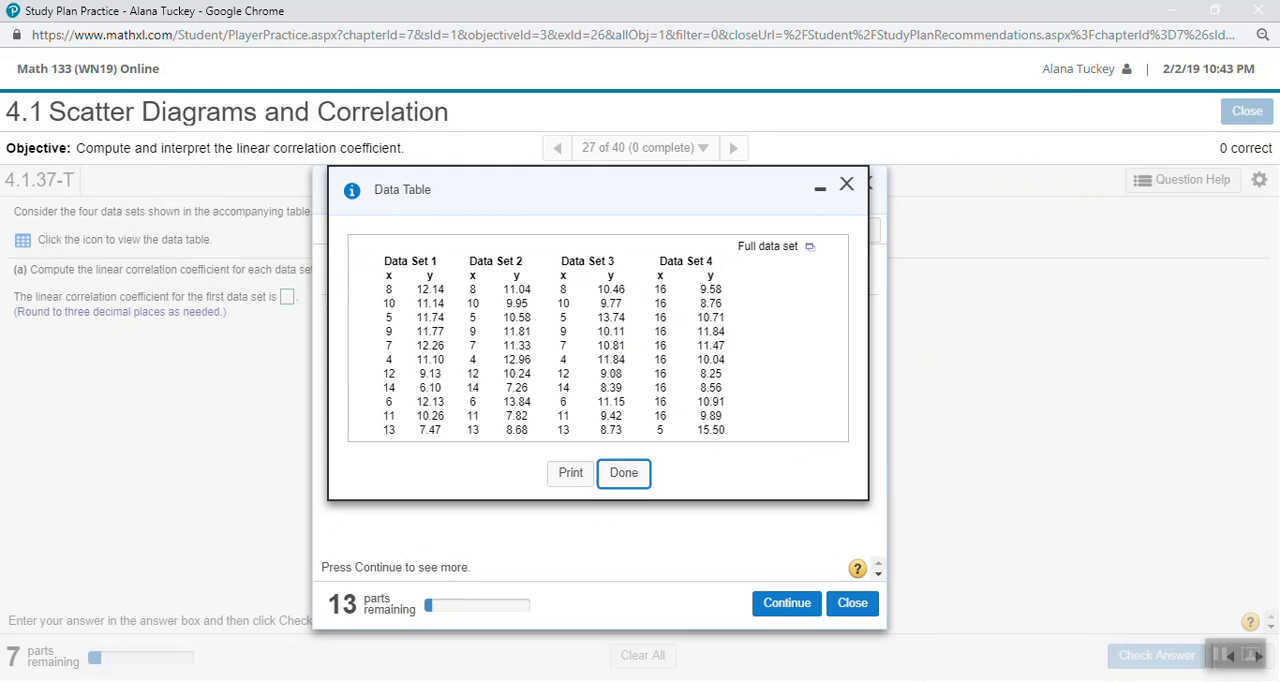
click(810, 246)
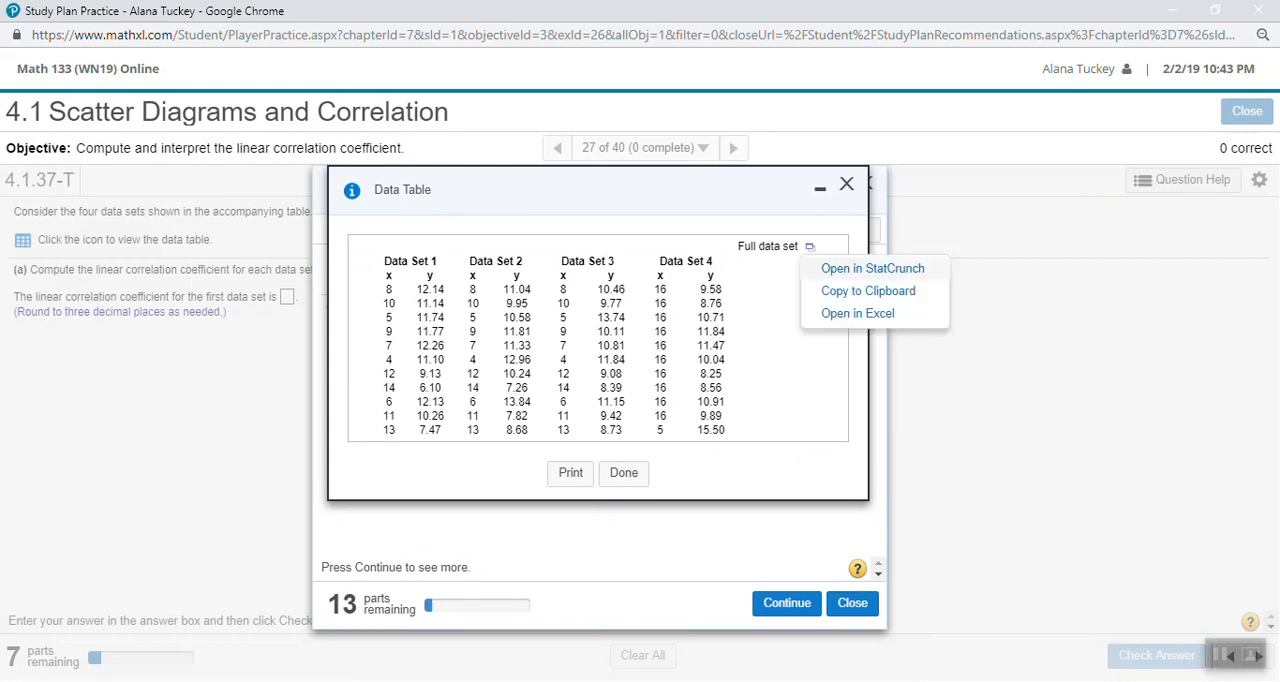
click(858, 313)
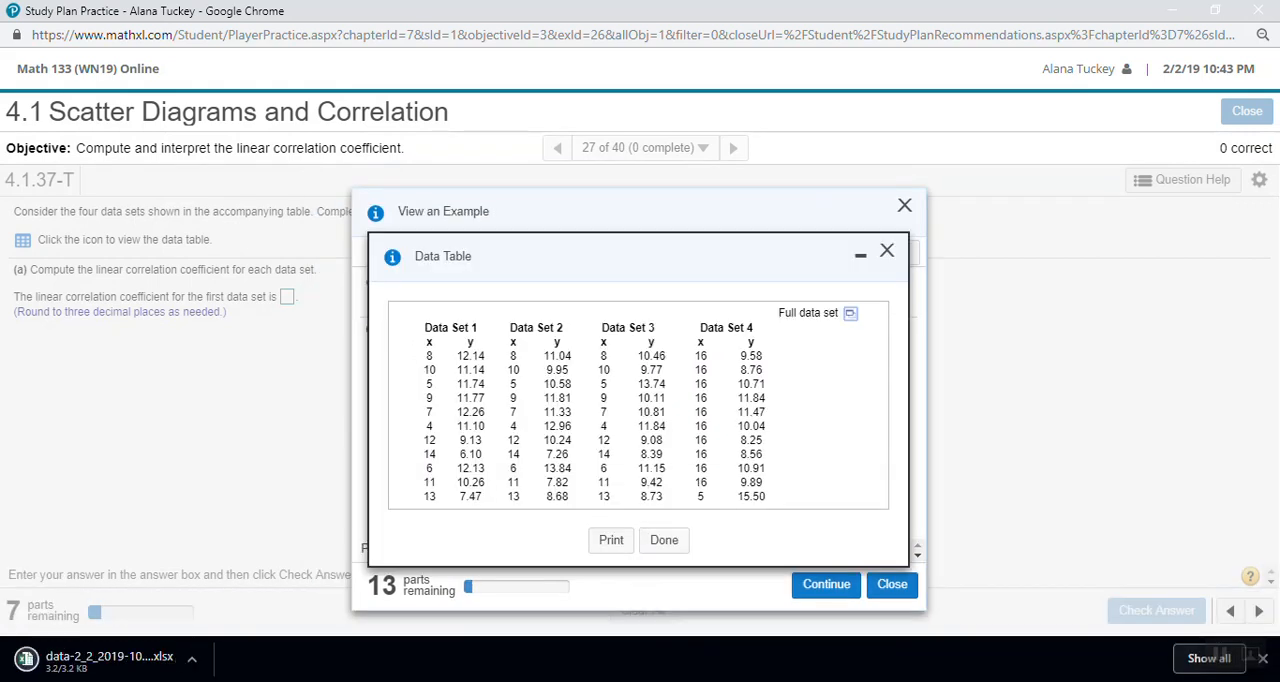
- Open the downloaded data workbook in Excel and enable editing
click(850, 313)
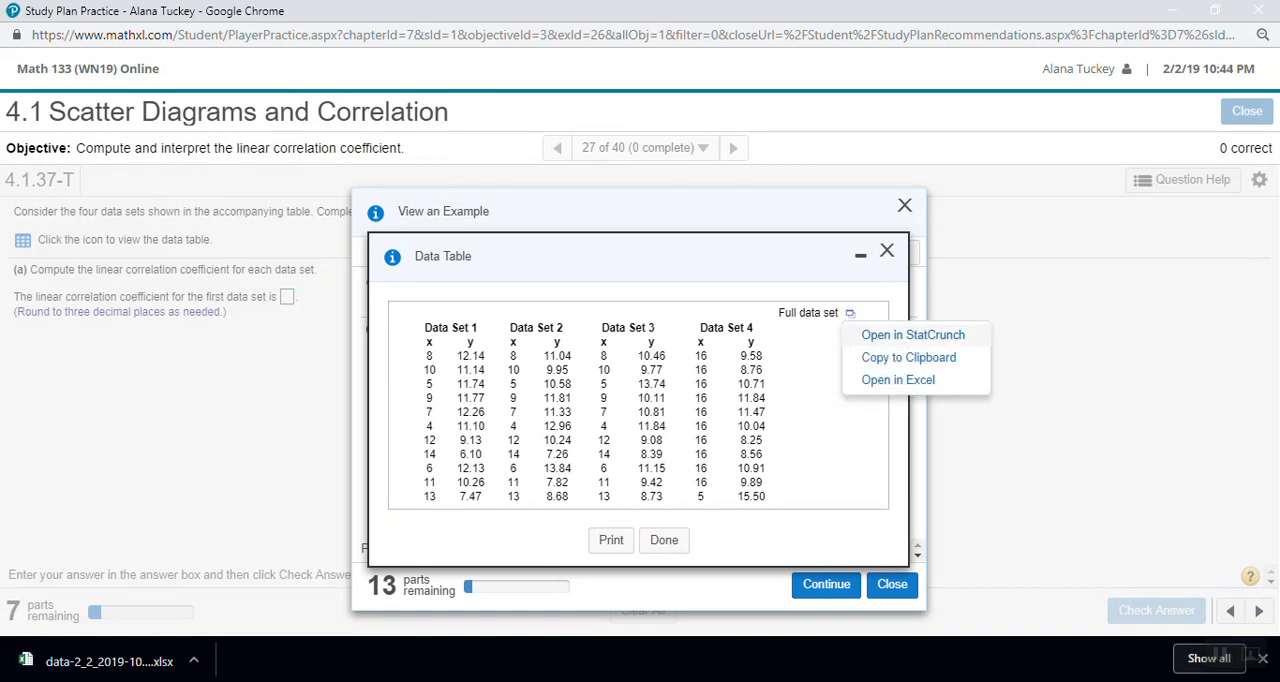
click(109, 661)
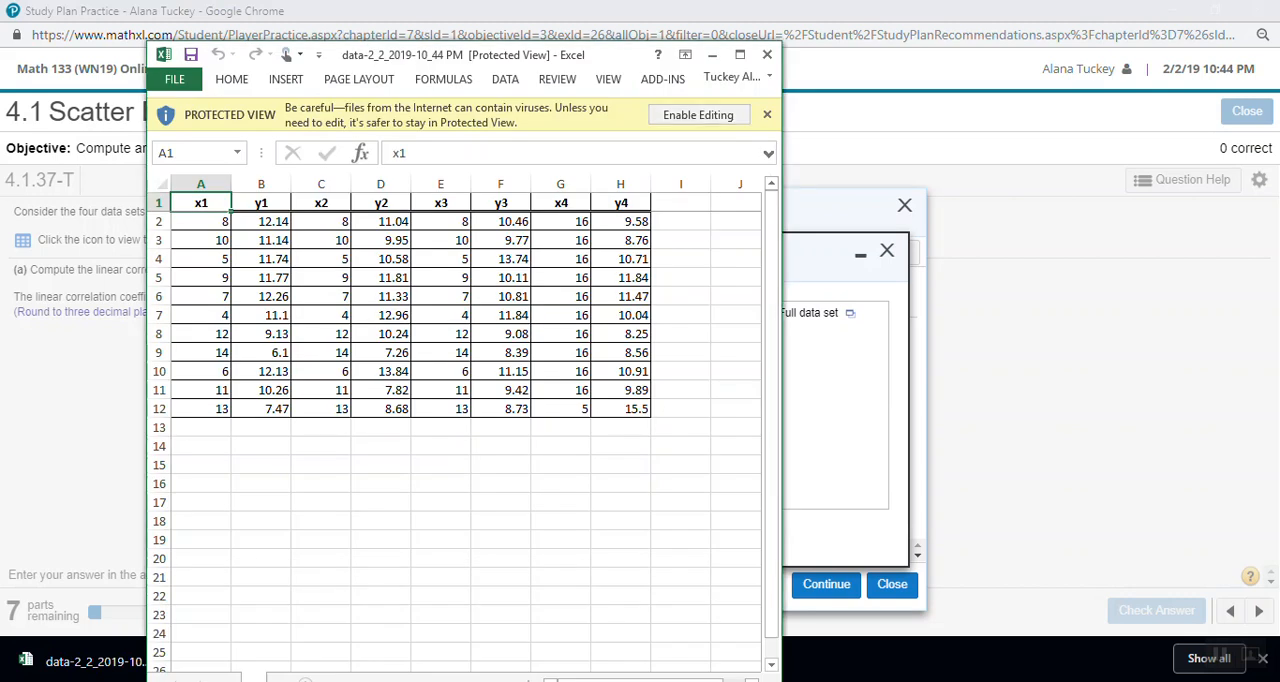
click(698, 115)
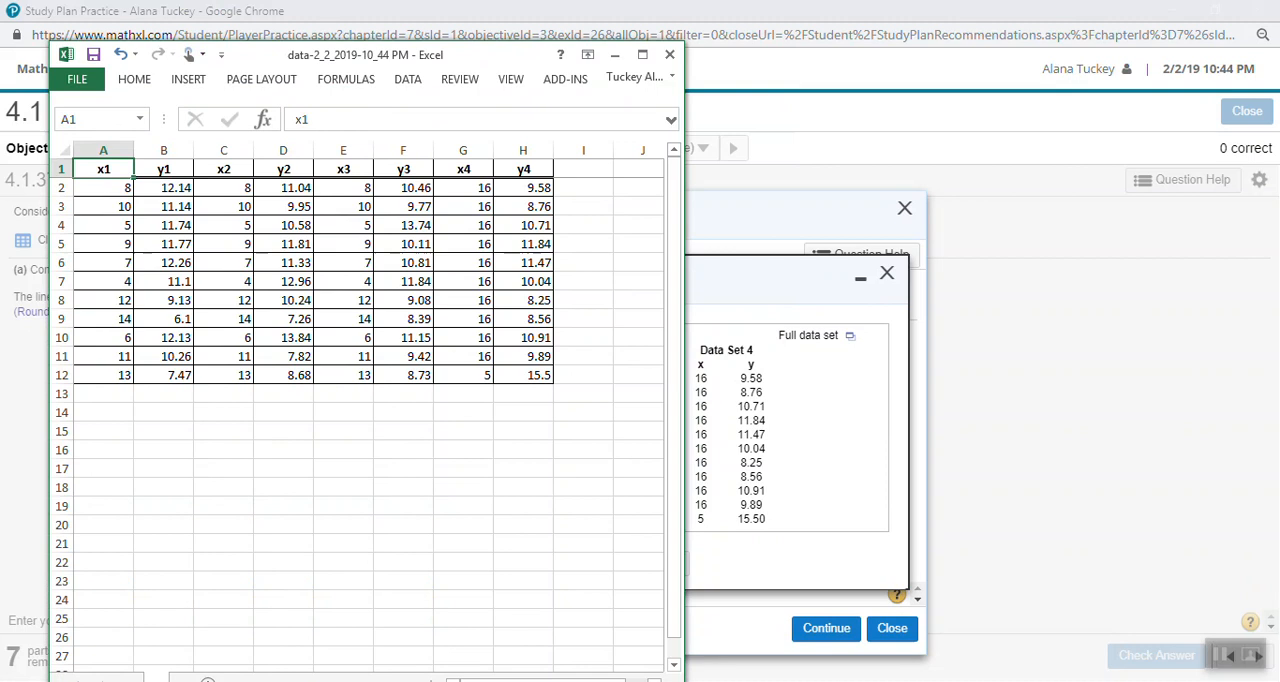
- Minimize the example's data table to reread the part (a) question, and return to the Excel workbook with its window maximized
key(alt+Tab)
click(860, 279)
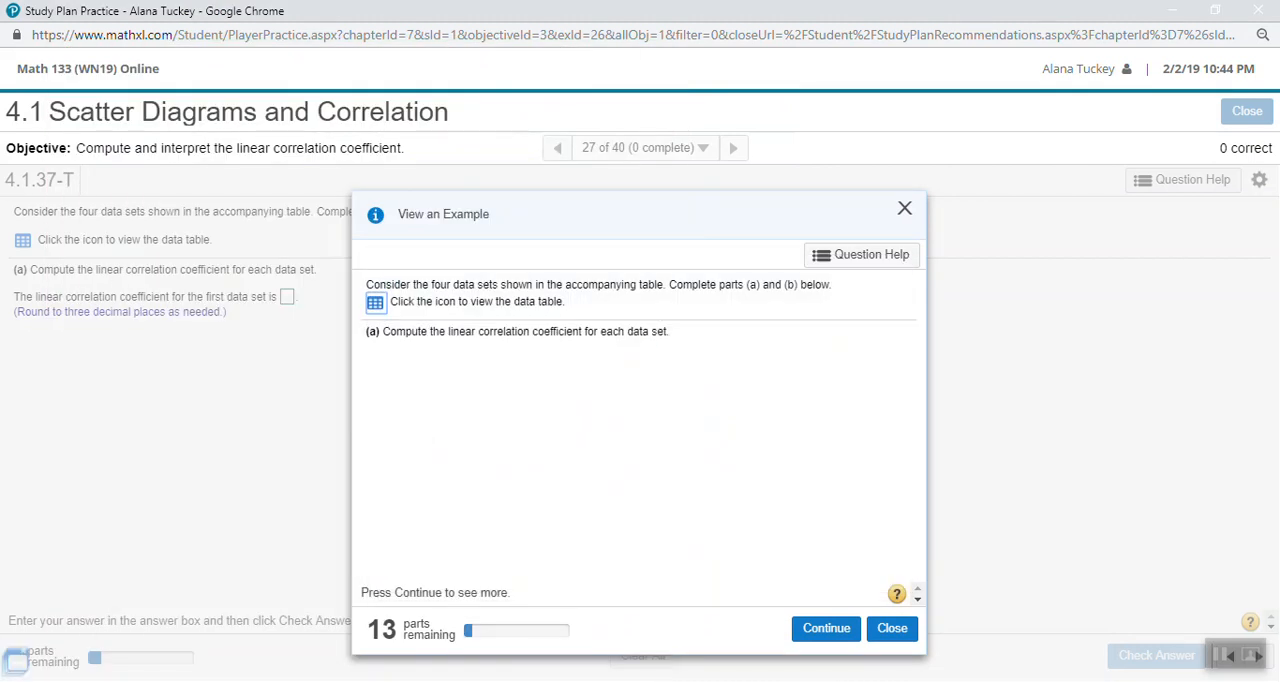
drag(472, 331, 648, 331)
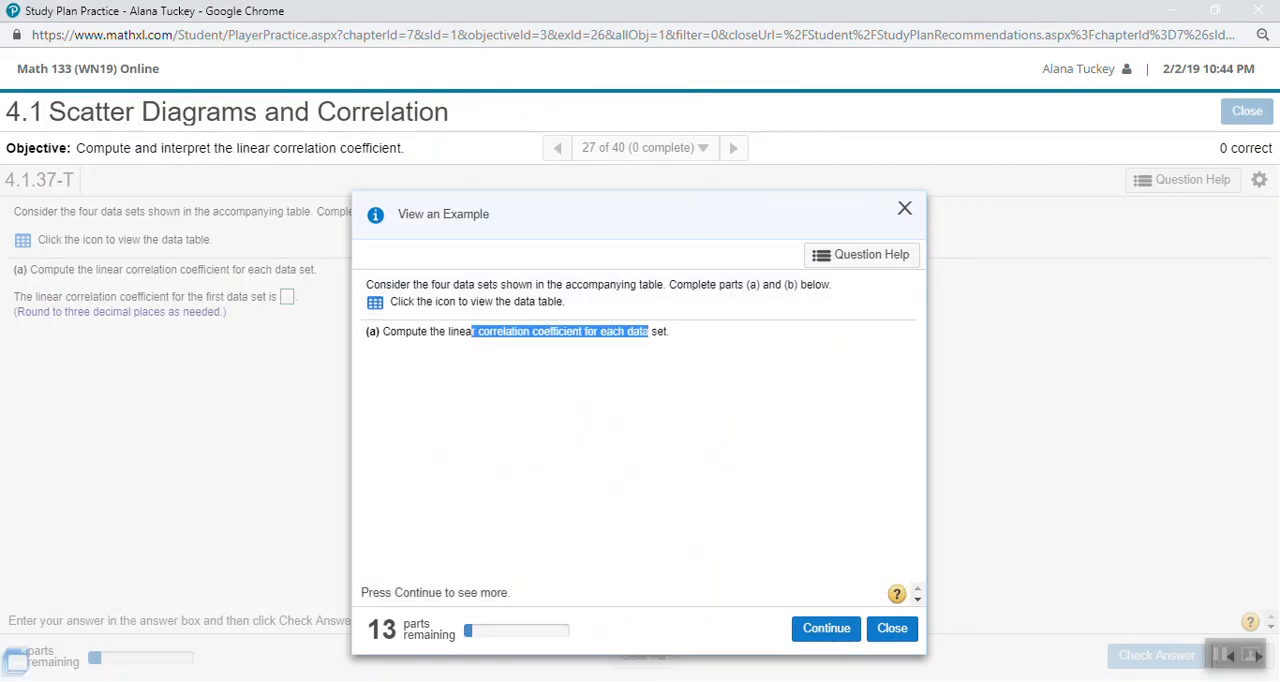
key(alt+Tab)
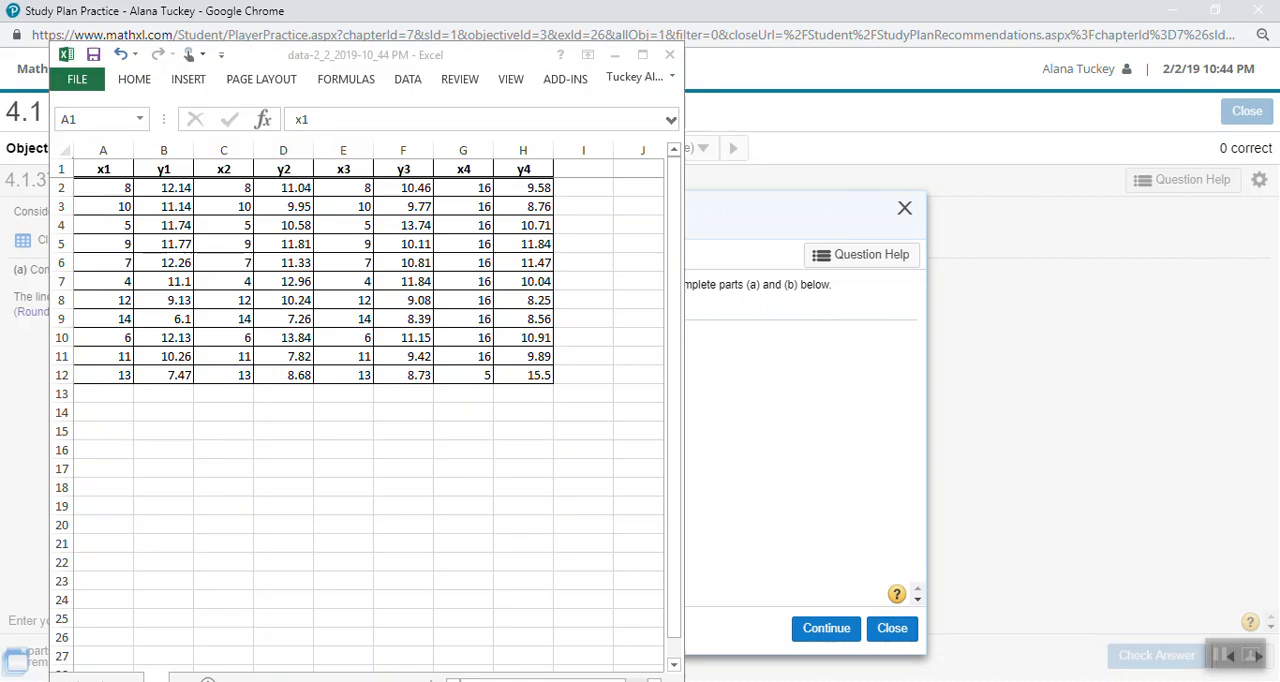
click(642, 54)
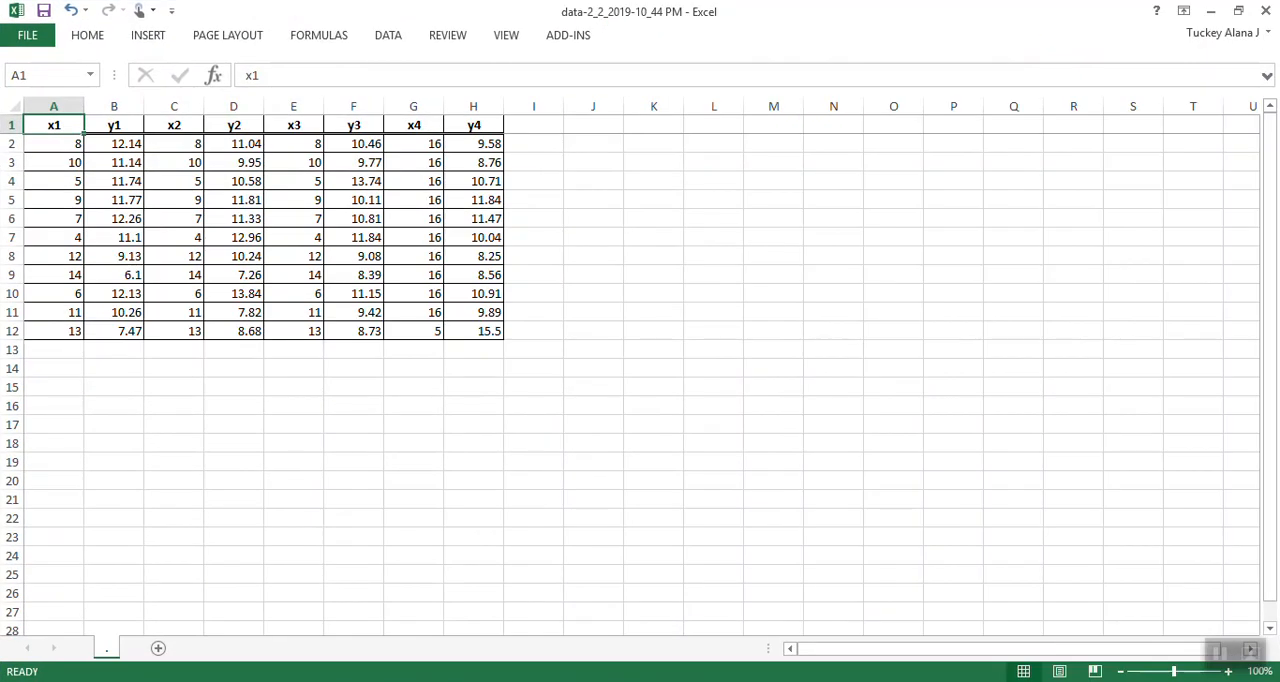
- Set the font size of columns A through H to 14
drag(54, 106, 473, 106)
click(87, 35)
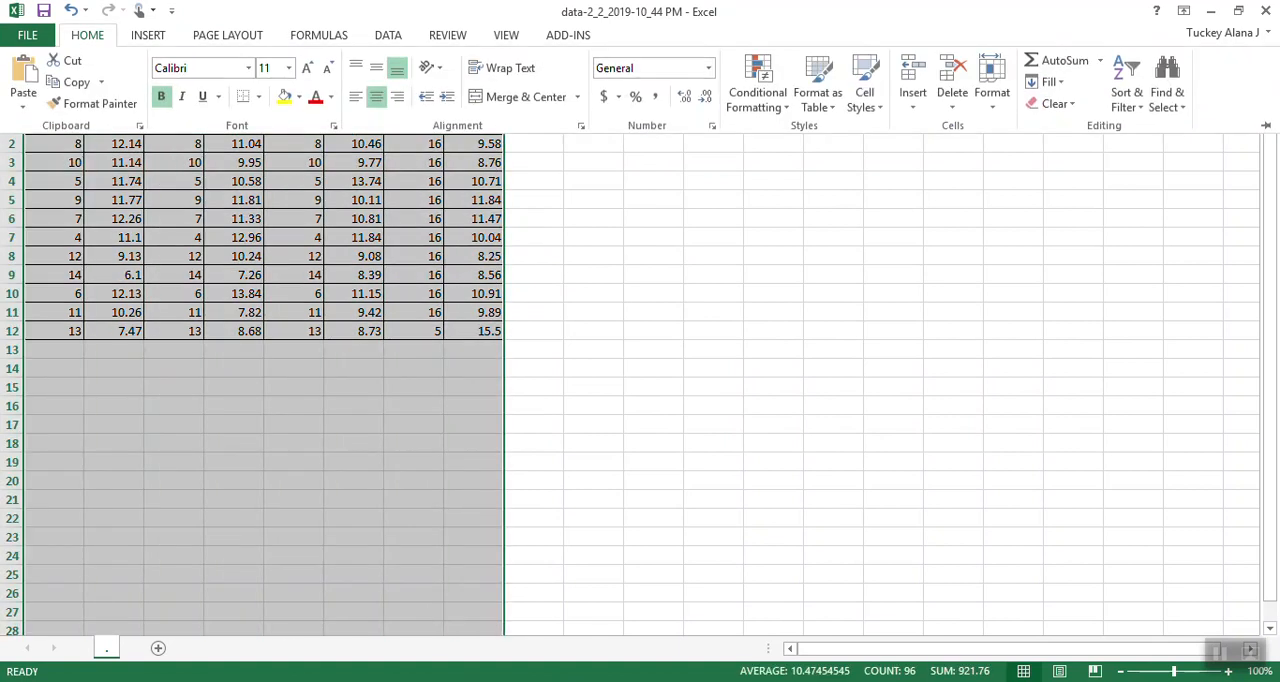
click(288, 68)
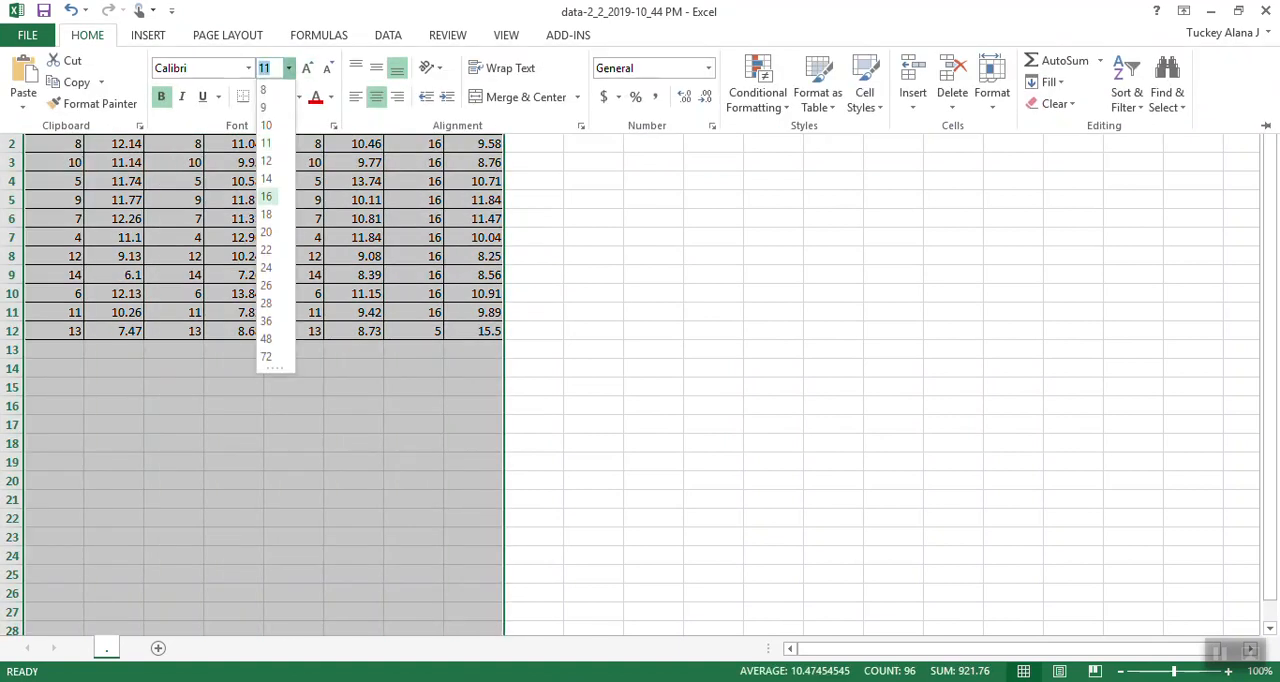
click(267, 178)
click(293, 198)
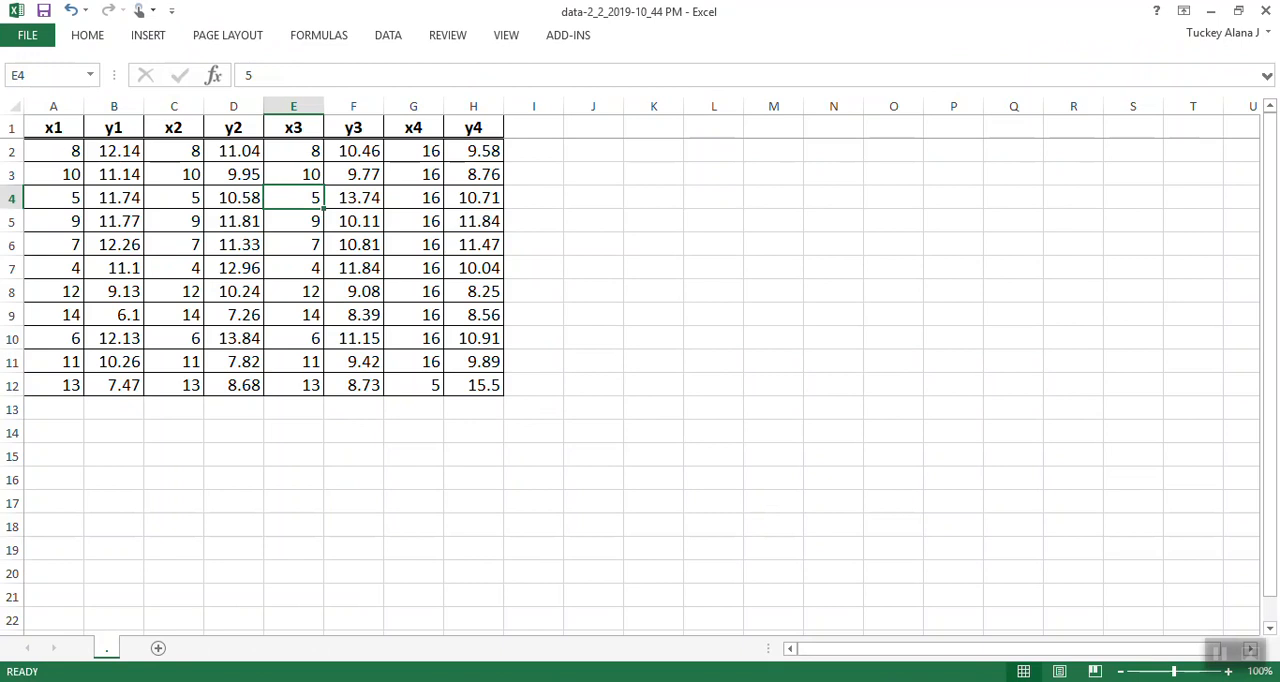
click(113, 408)
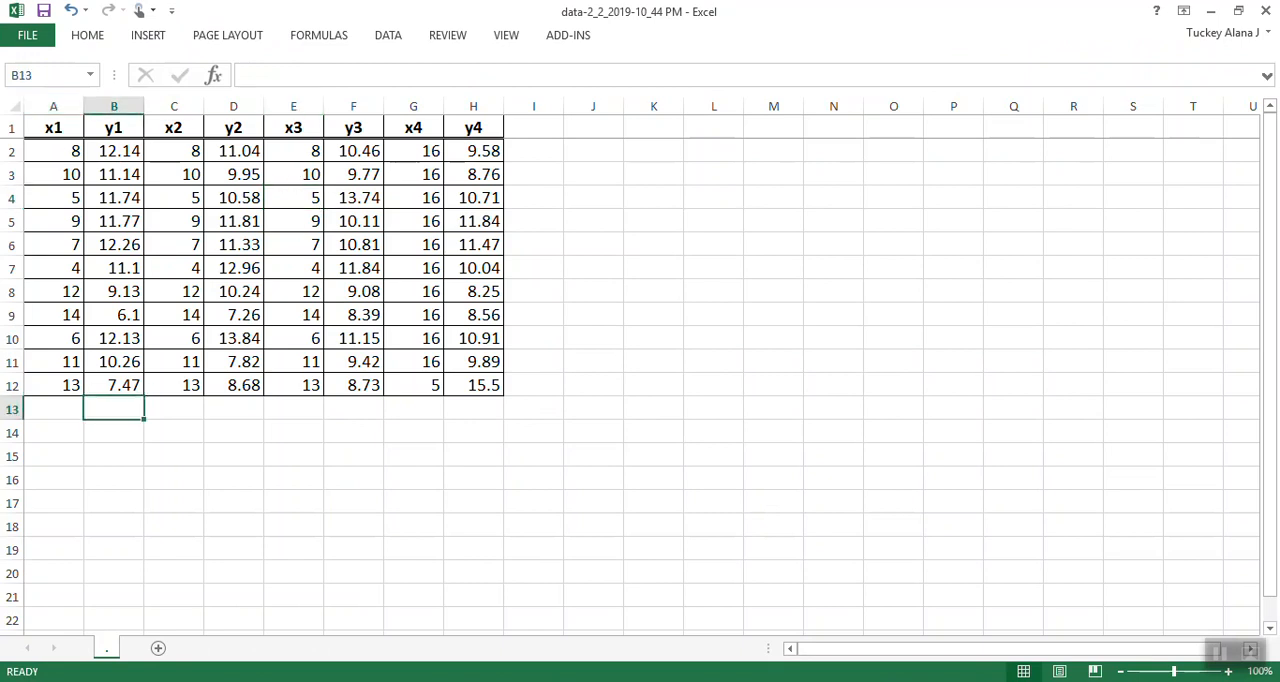
- Fill the x2/y2 data in C1:D12 and the x4/y4 data in G1:H12 with yellow, and widen columns A through H equally
drag(173, 127, 233, 385)
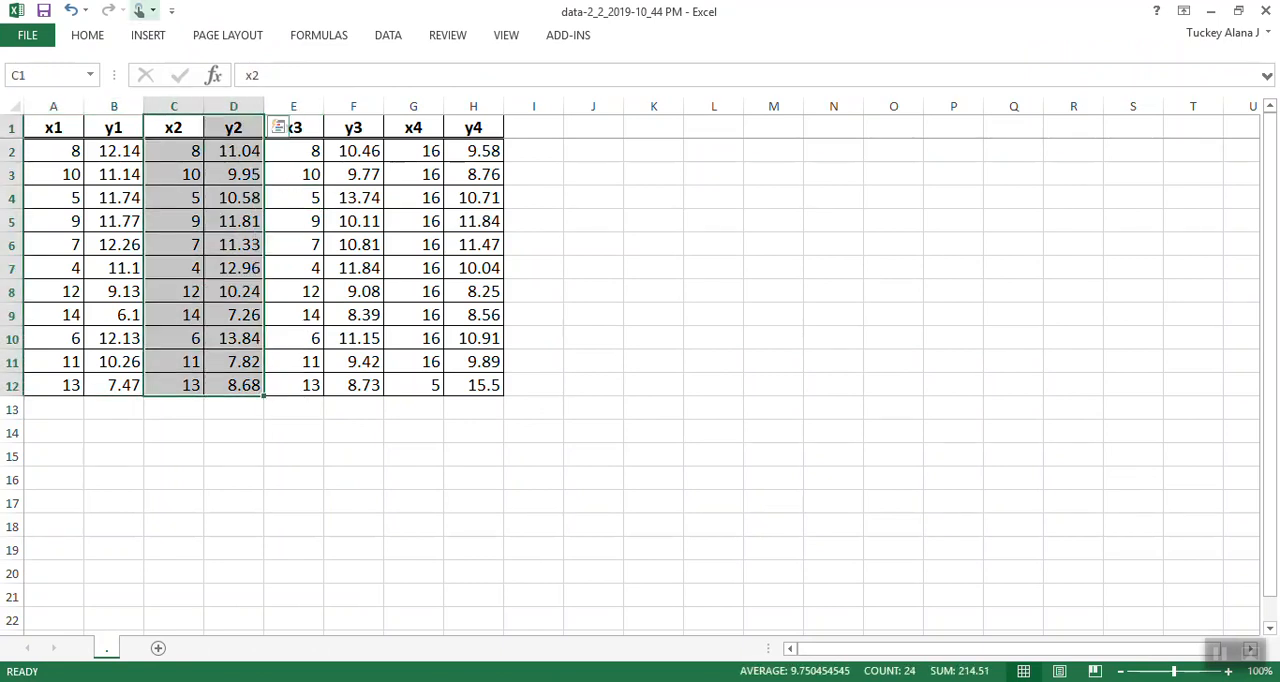
click(87, 35)
click(284, 97)
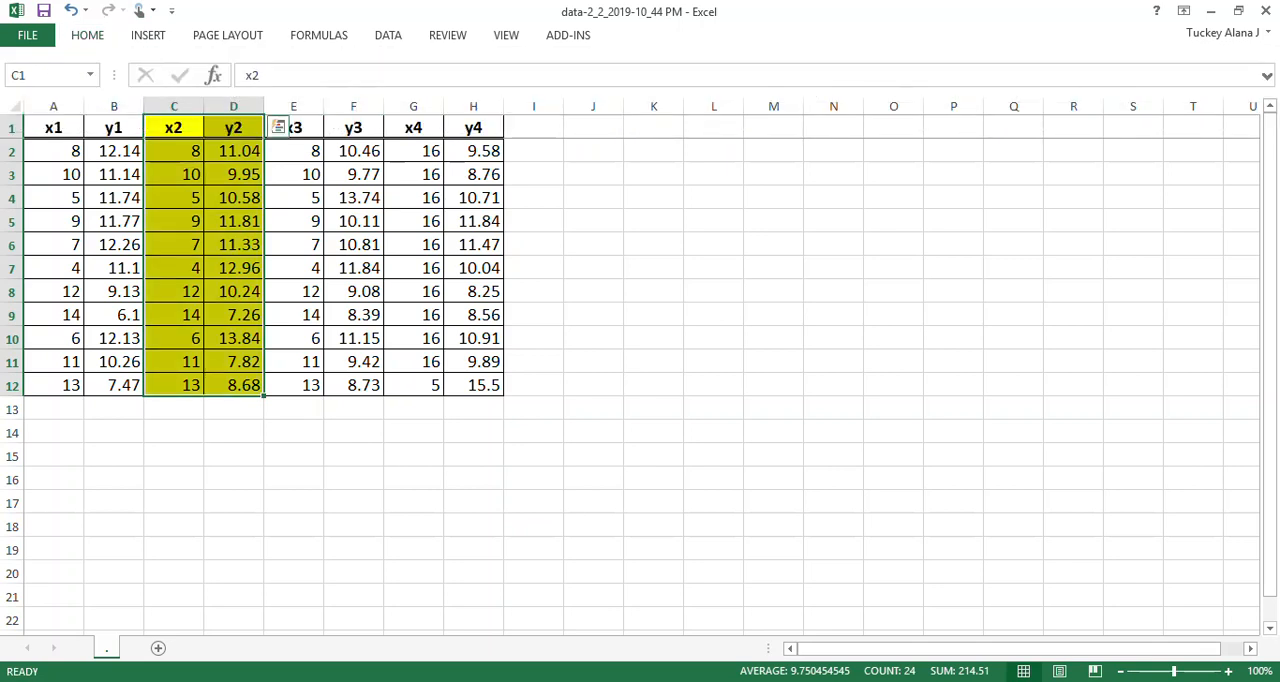
drag(413, 127, 502, 394)
click(87, 35)
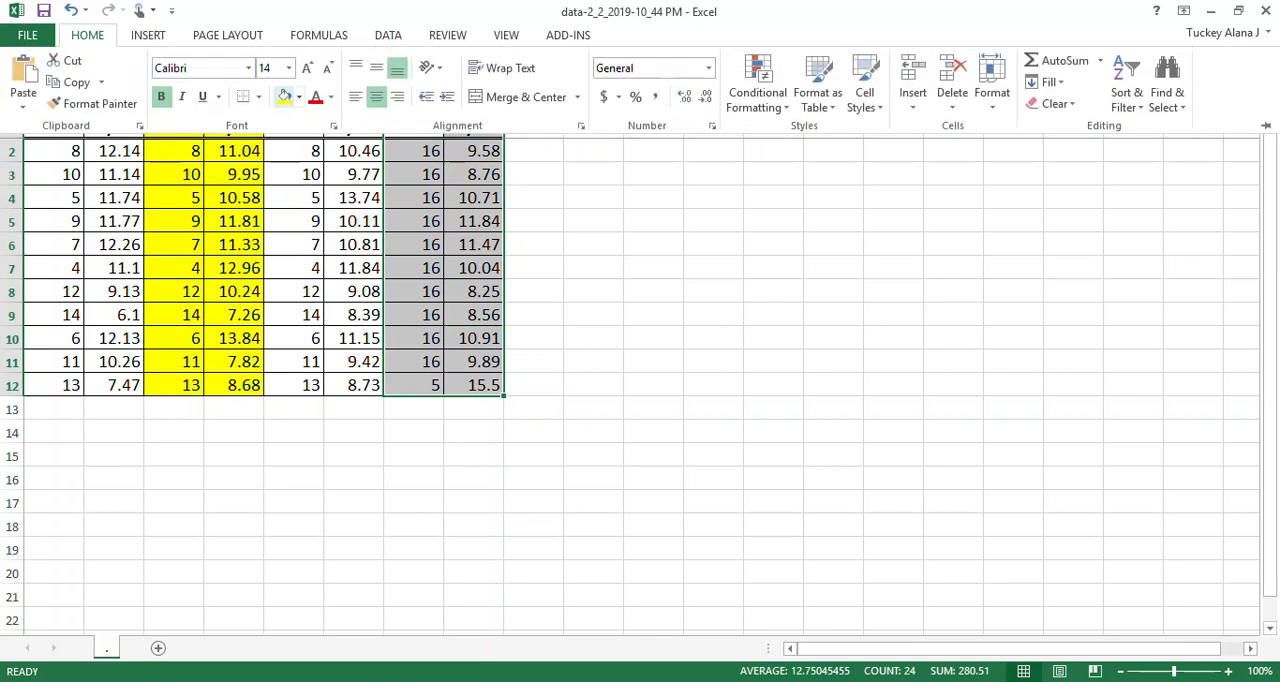
click(284, 97)
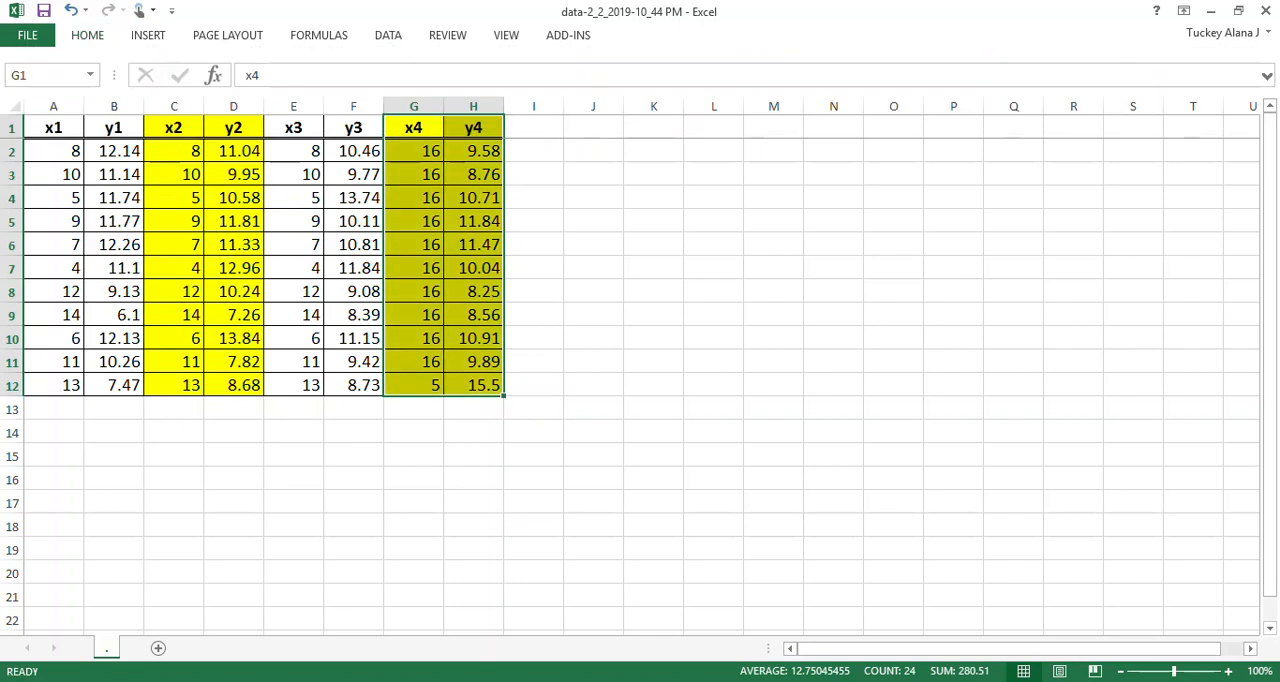
click(114, 408)
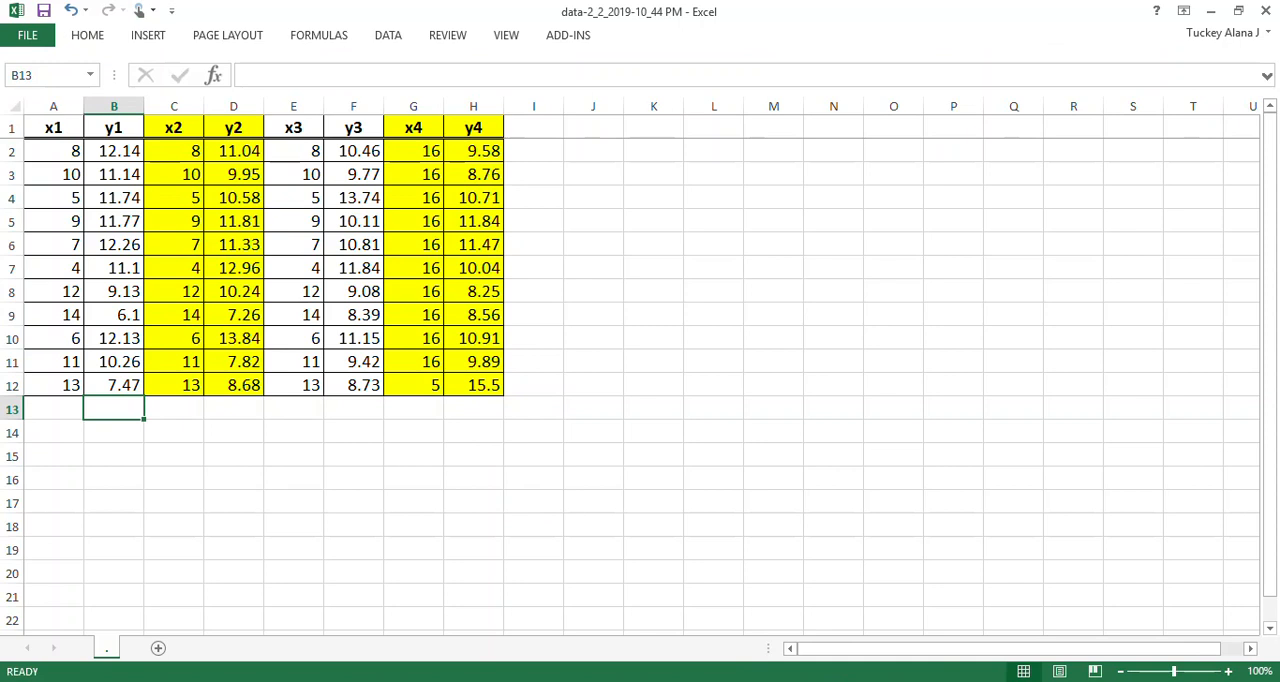
drag(473, 106, 95, 106)
- Enter the formula =CORREL(A2:A12,B2:B12) in cell B14 to compute the first data set's correlation coefficient
click(130, 432)
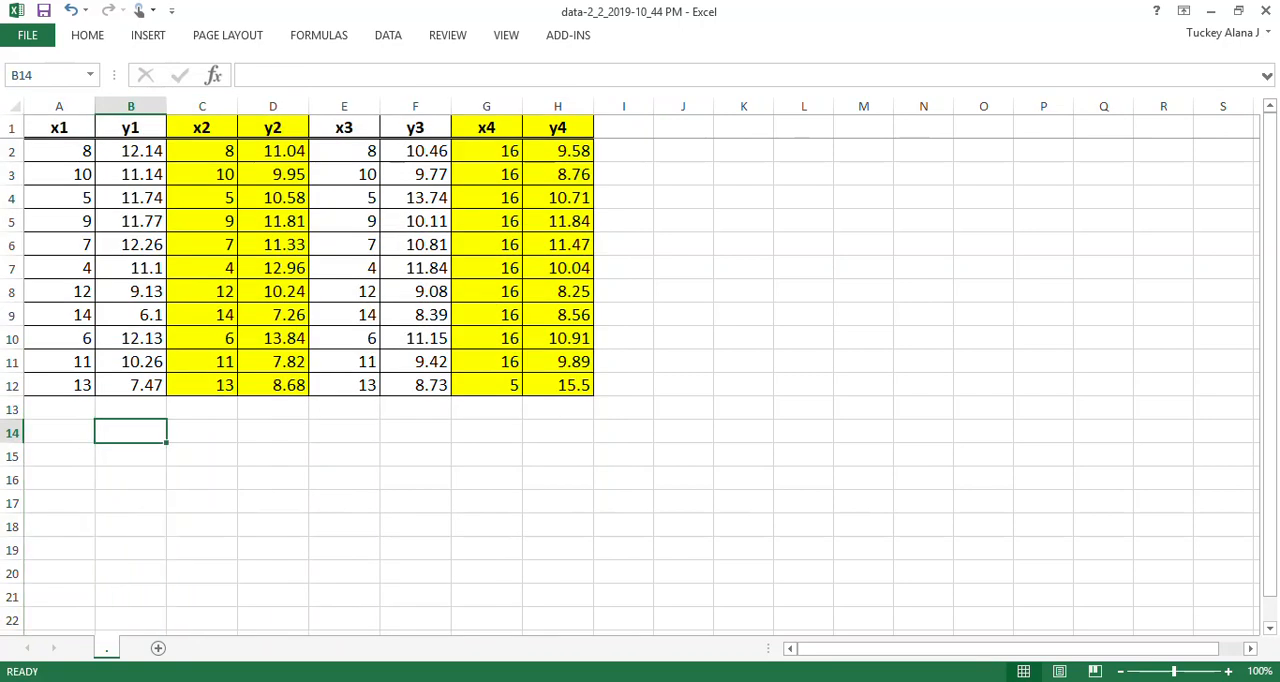
text(=)
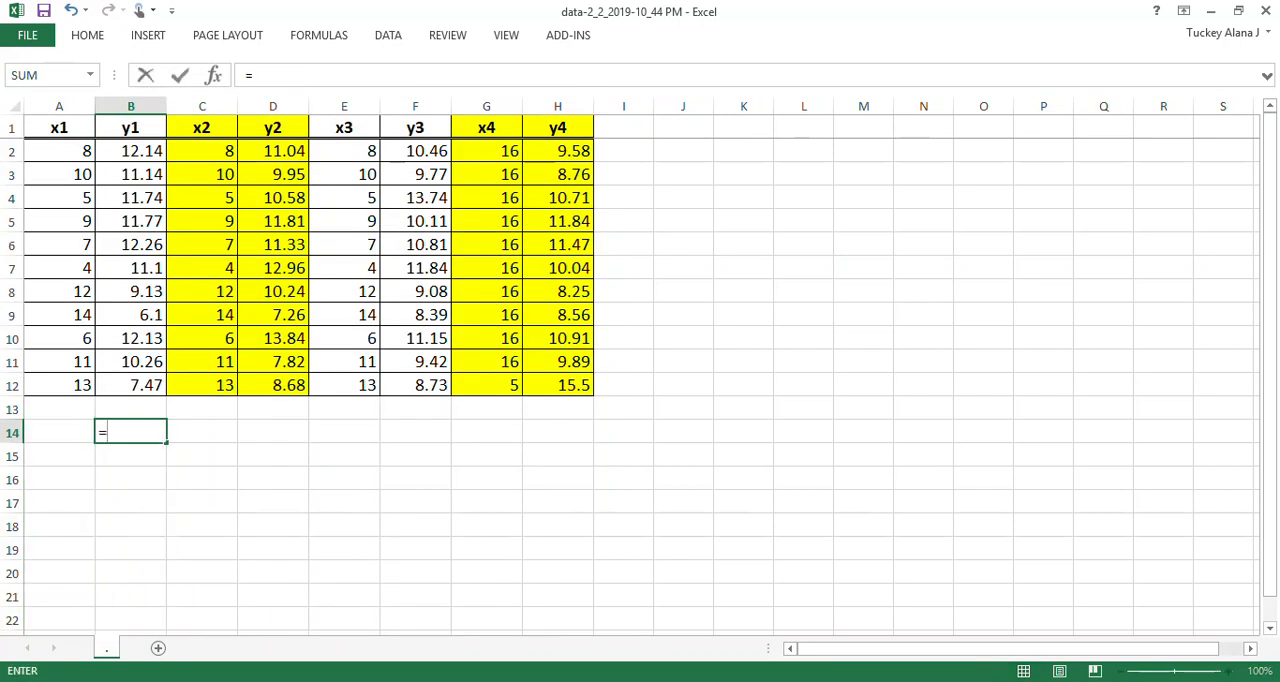
text(CORREL)
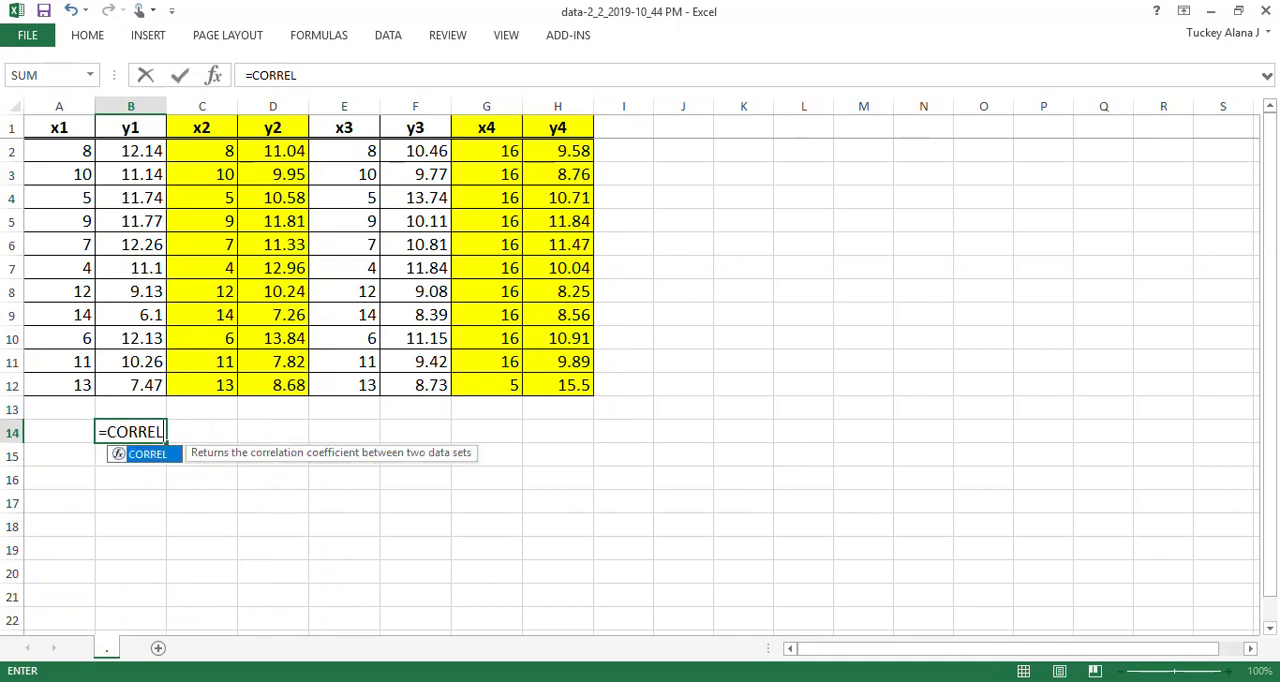
text(()
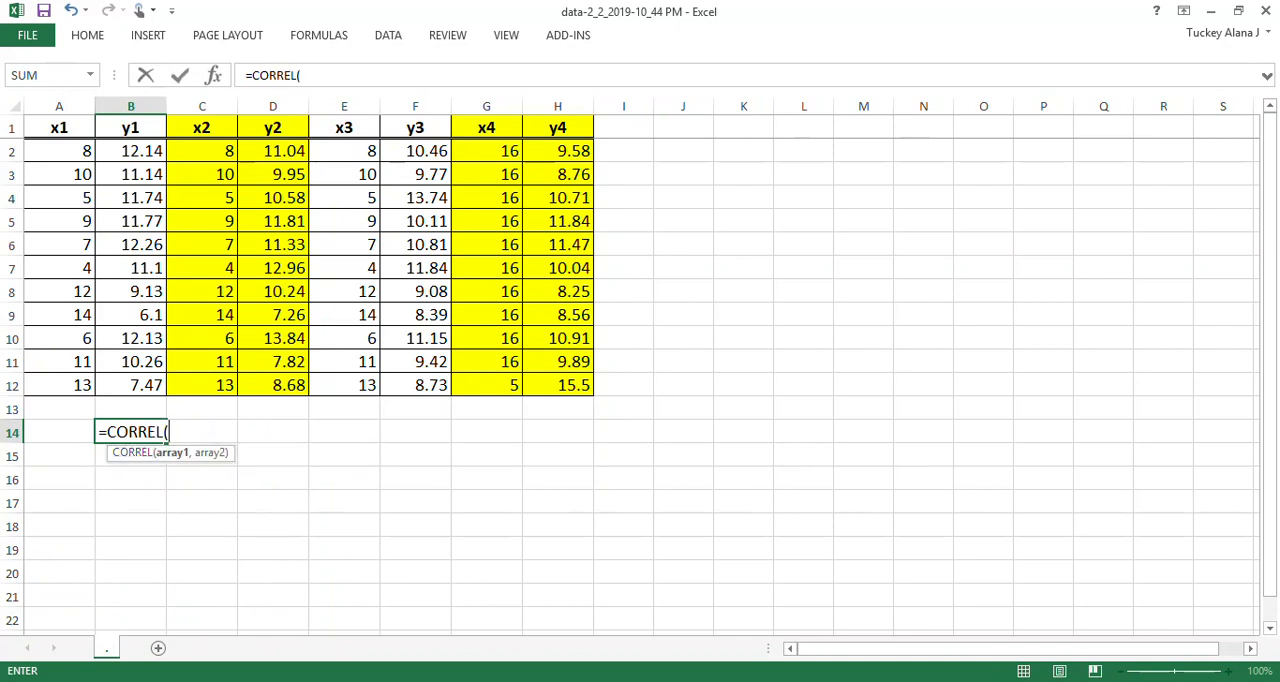
drag(59, 128, 70, 385)
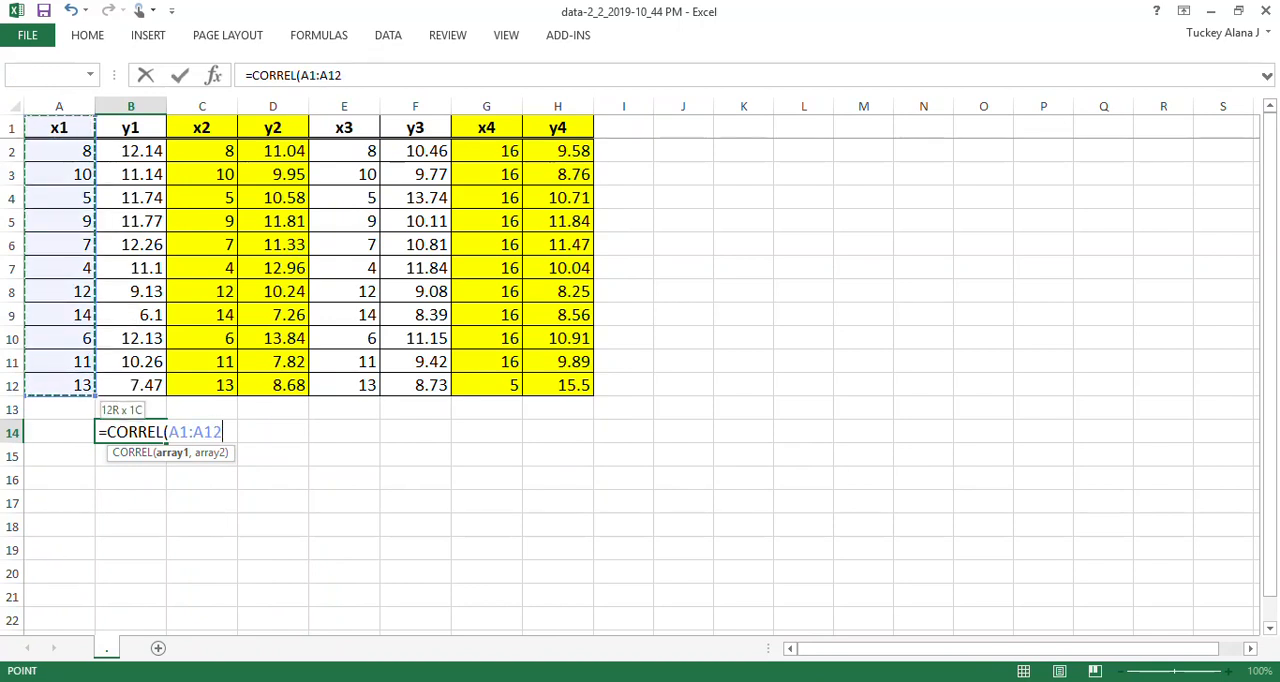
drag(59, 151, 62, 385)
text(,)
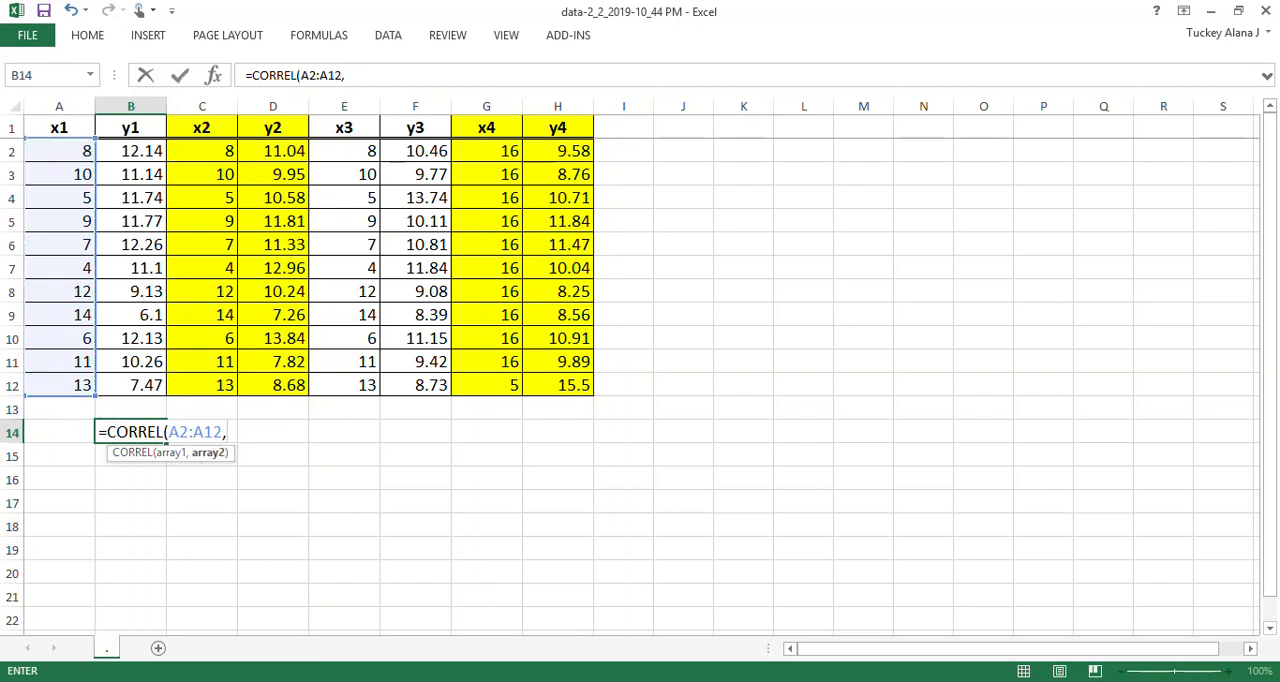
drag(130, 151, 135, 388)
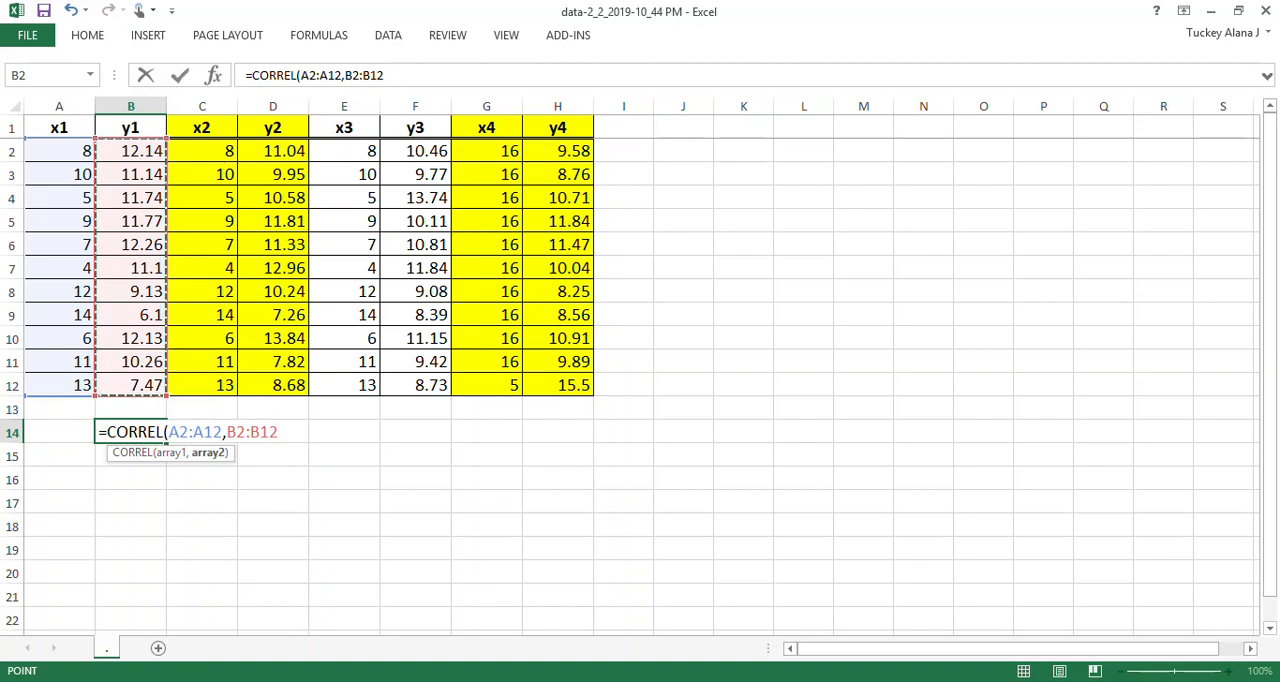
text())
key(Return)
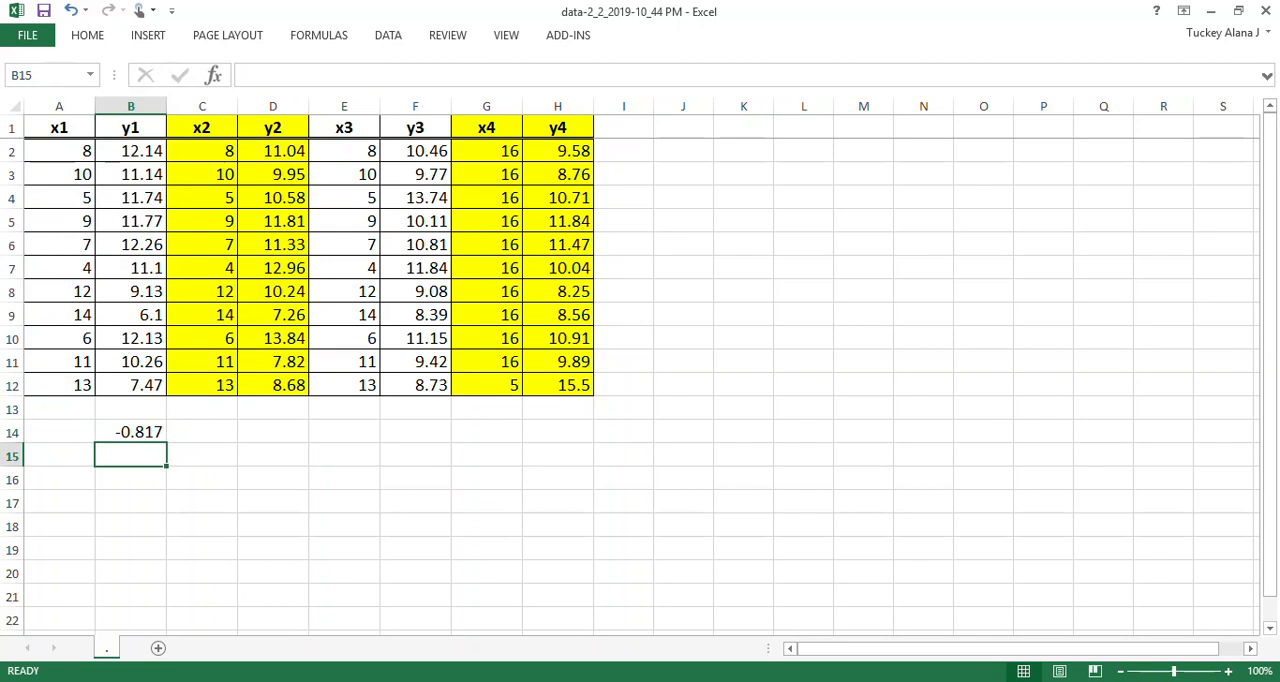
- Label the correlation result with "r" in cell A14 and make A14:B14 bold
key(Up)
key(Left)
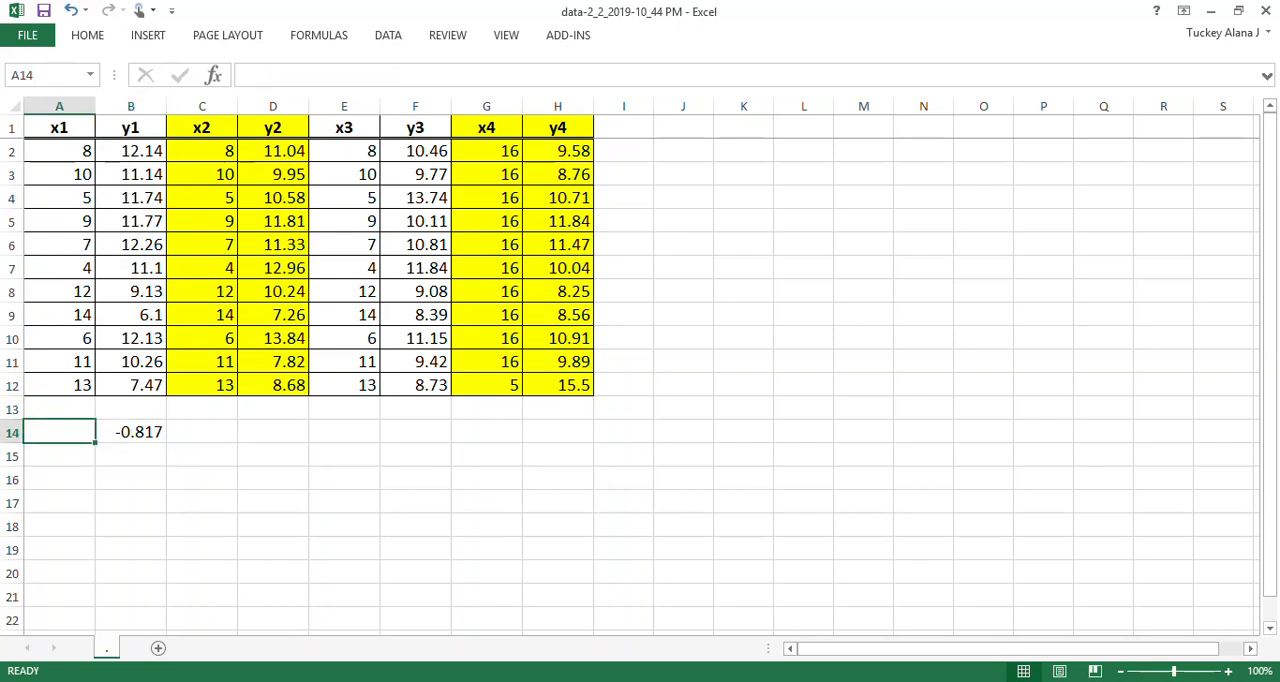
text(r)
key(Return)
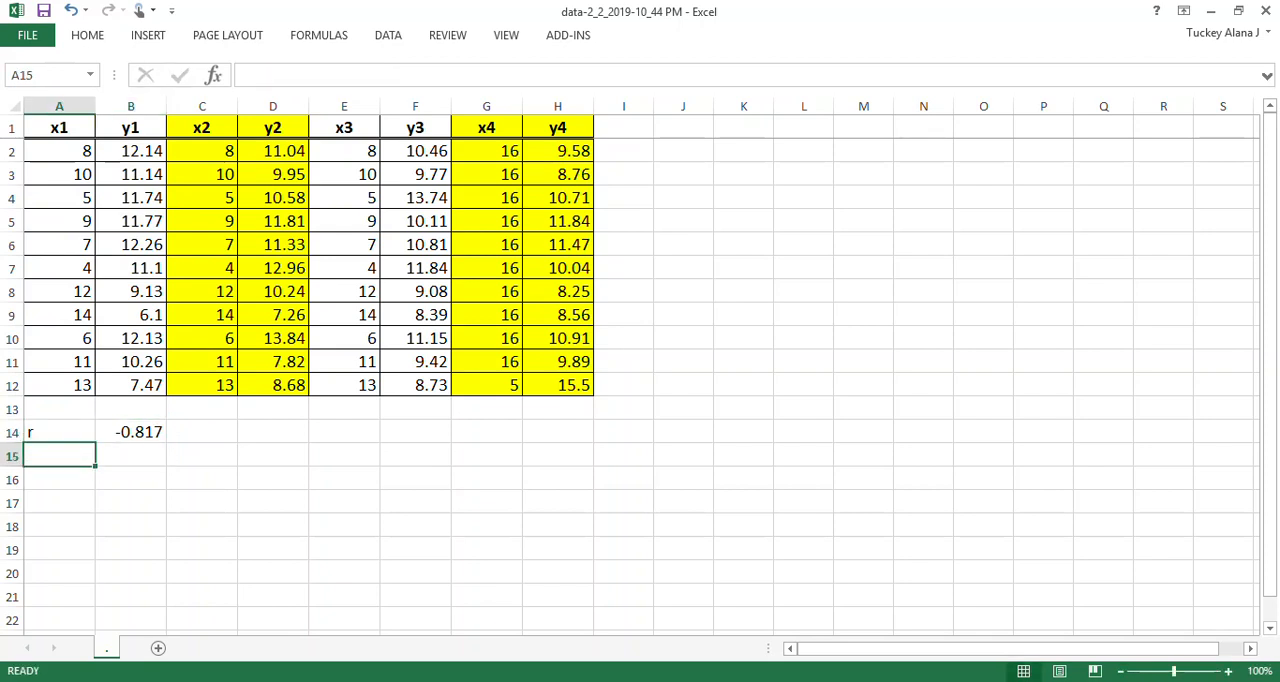
key(Up)
key(shift+Right)
key(ctrl+b)
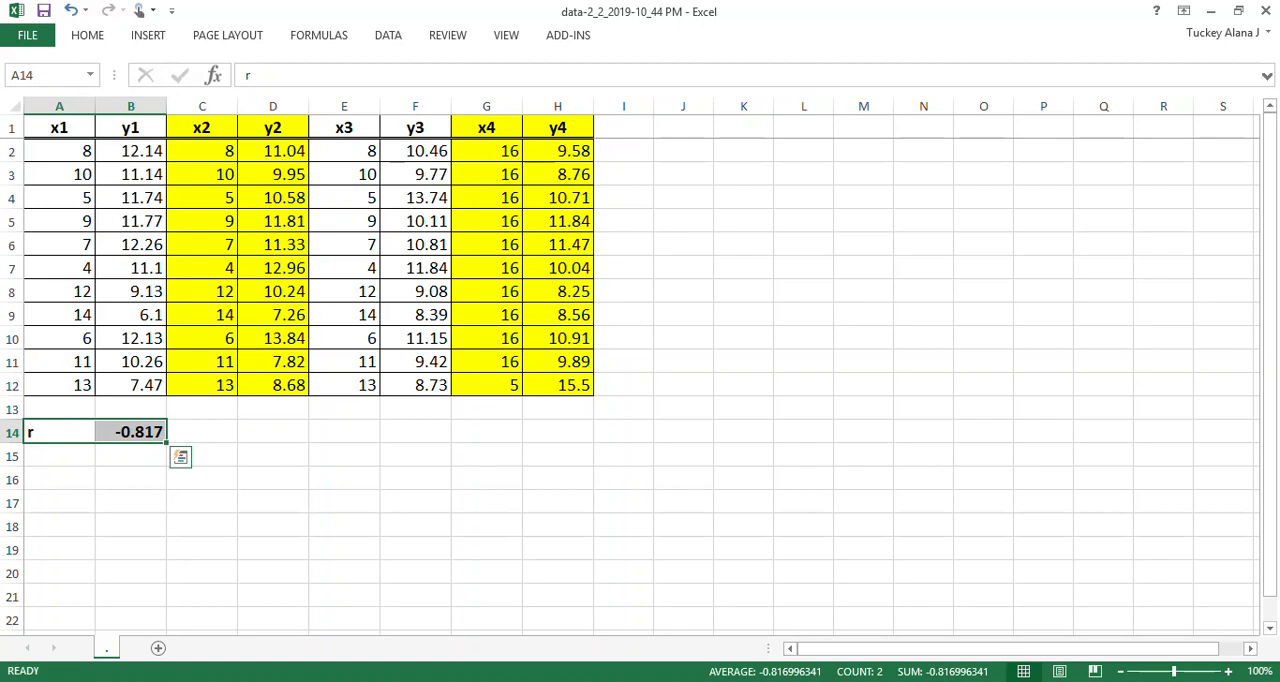
- Copy the r label and correlation formula from A14:B14 into C14:D14 for the second data set
key(ctrl+c)
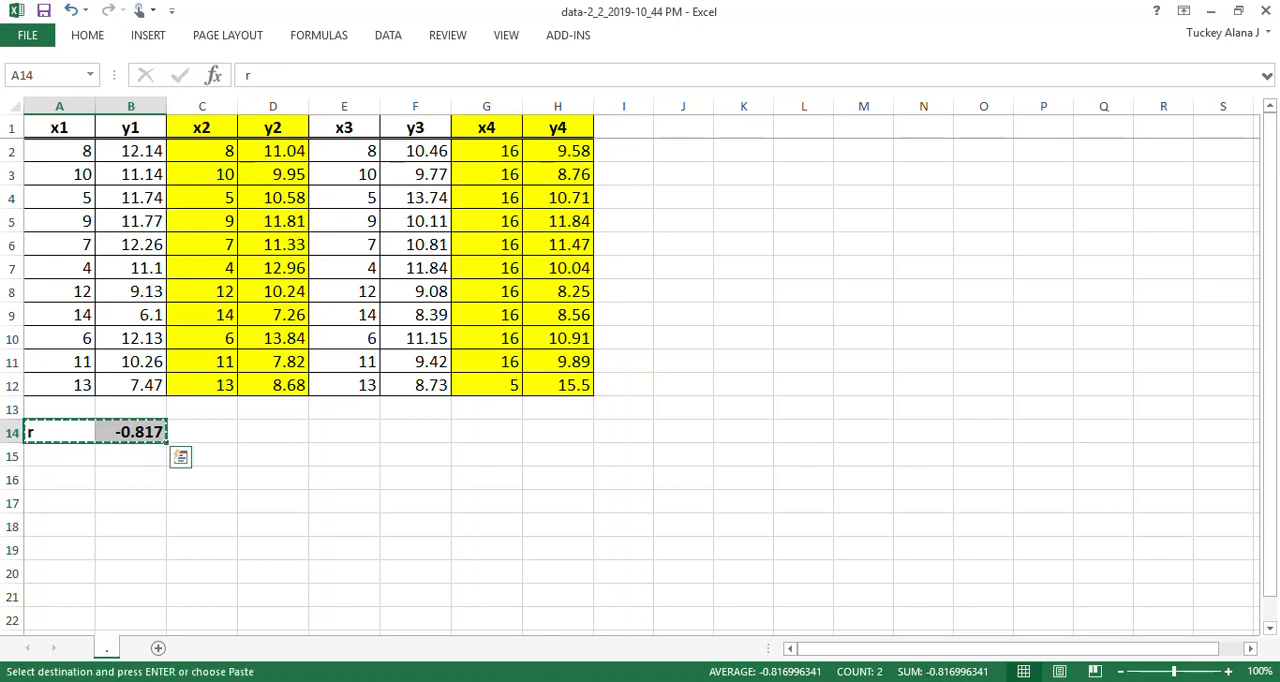
key(shift+Left)
key(Right)
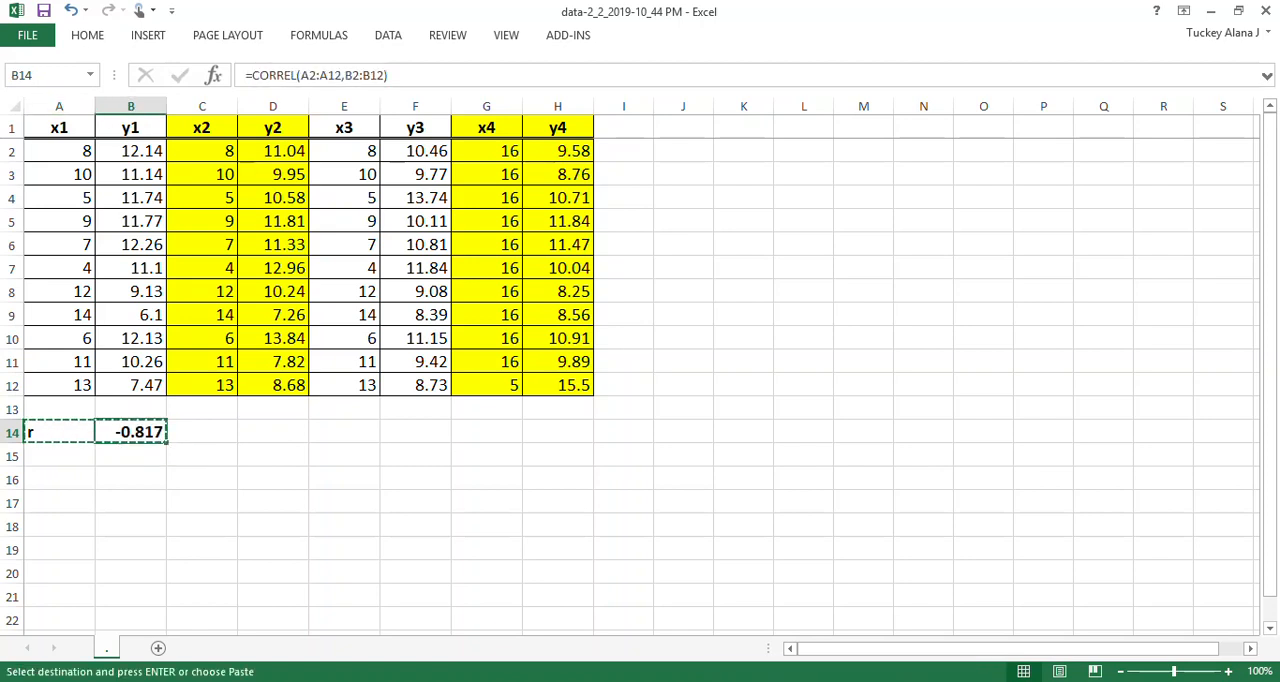
key(shift+Left)
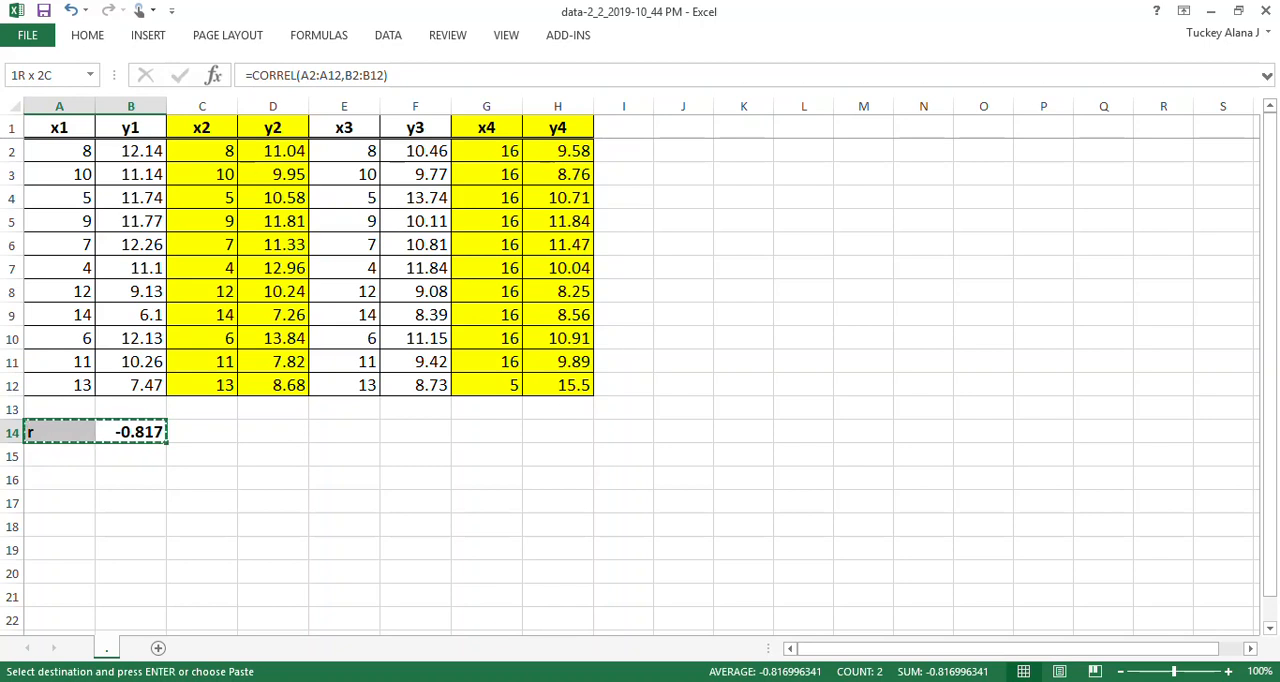
key(ctrl+v)
key(Left)
key(shift+Right)
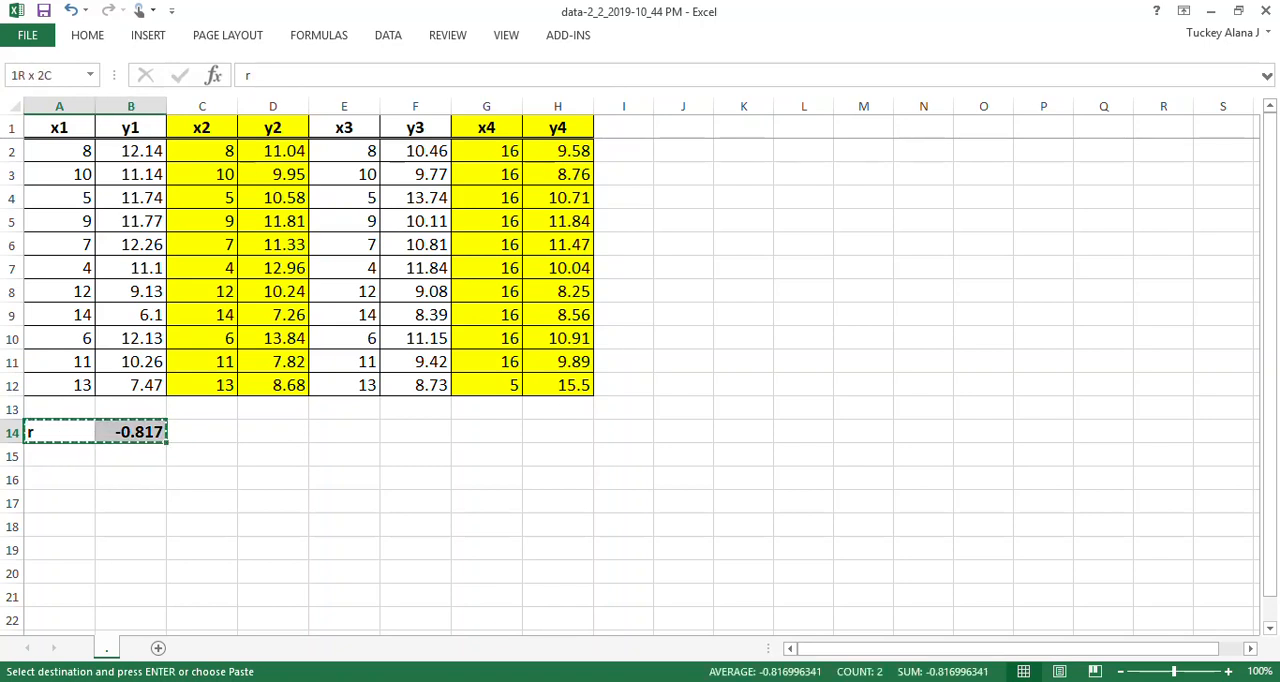
key(ctrl+v)
click(87, 35)
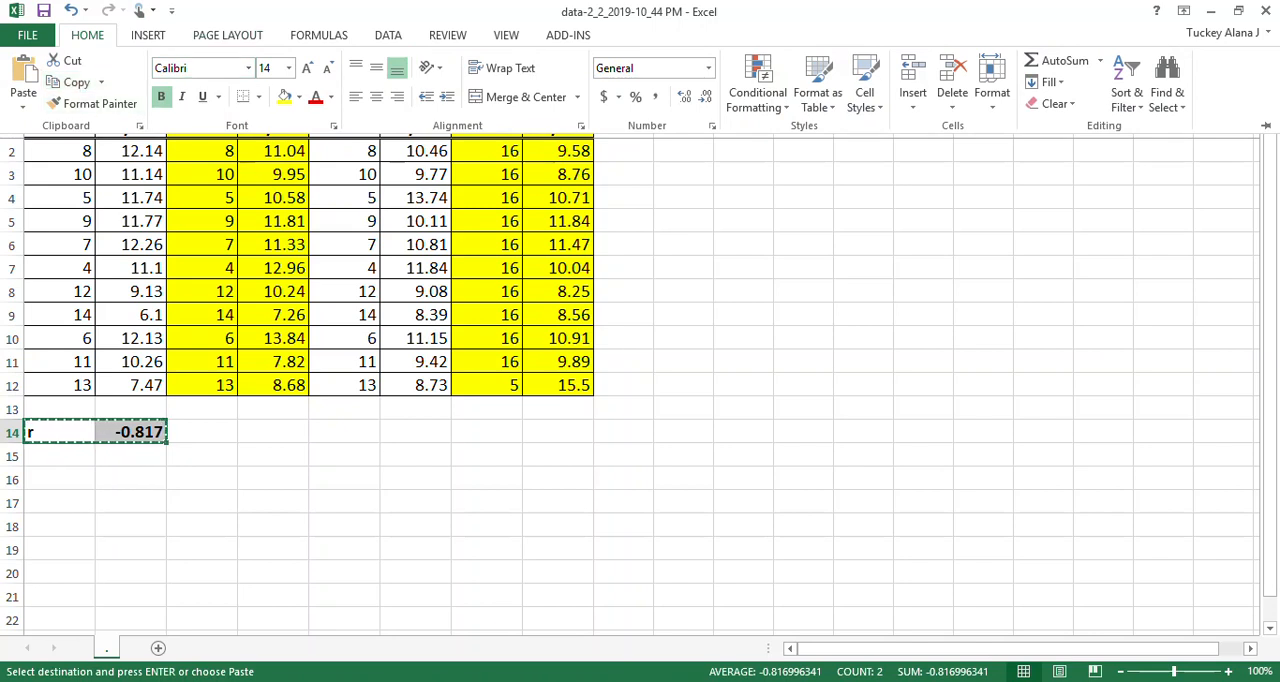
click(202, 432)
click(202, 432)
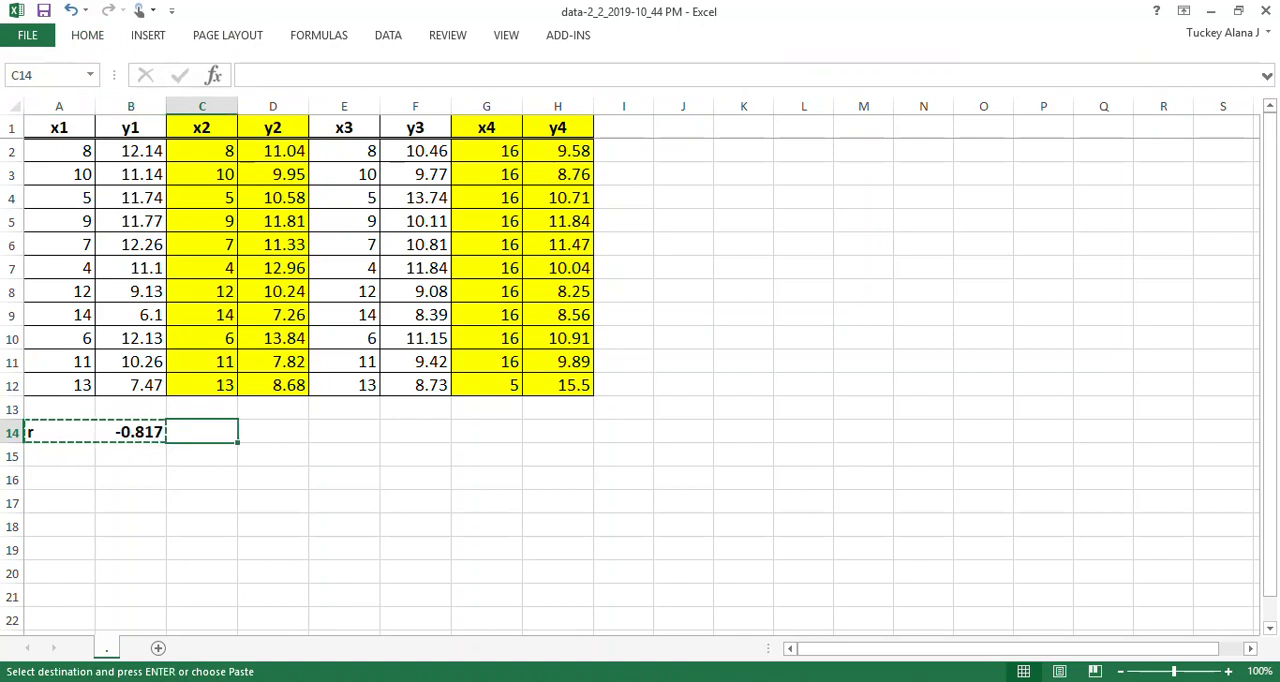
click(87, 35)
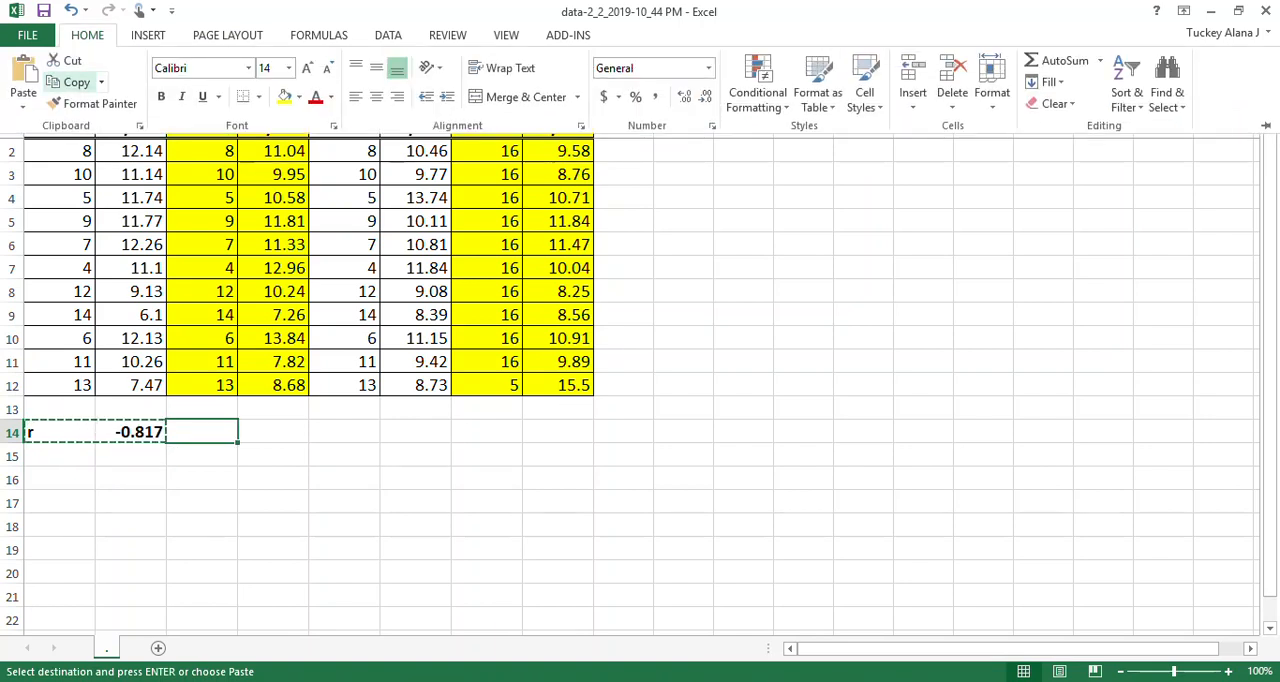
click(23, 78)
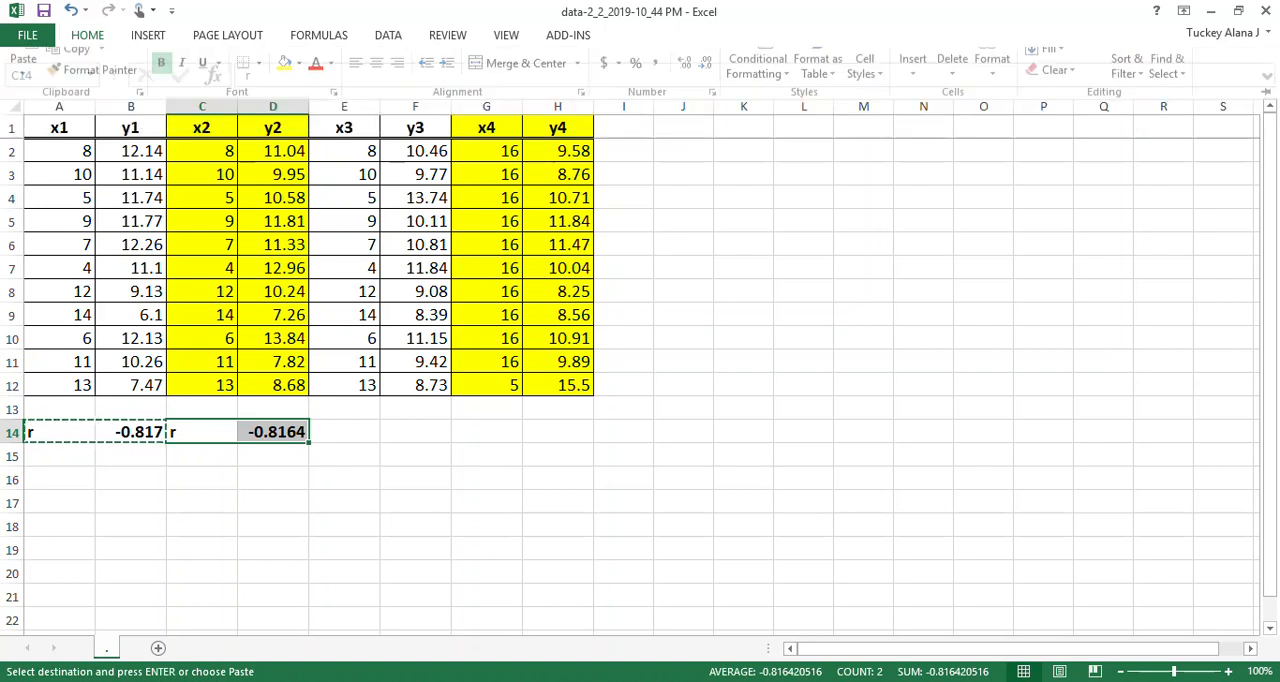
- Paste the copied r label and correlation formula at E14 and G14 for the third and fourth data sets
click(344, 432)
key(ctrl+v)
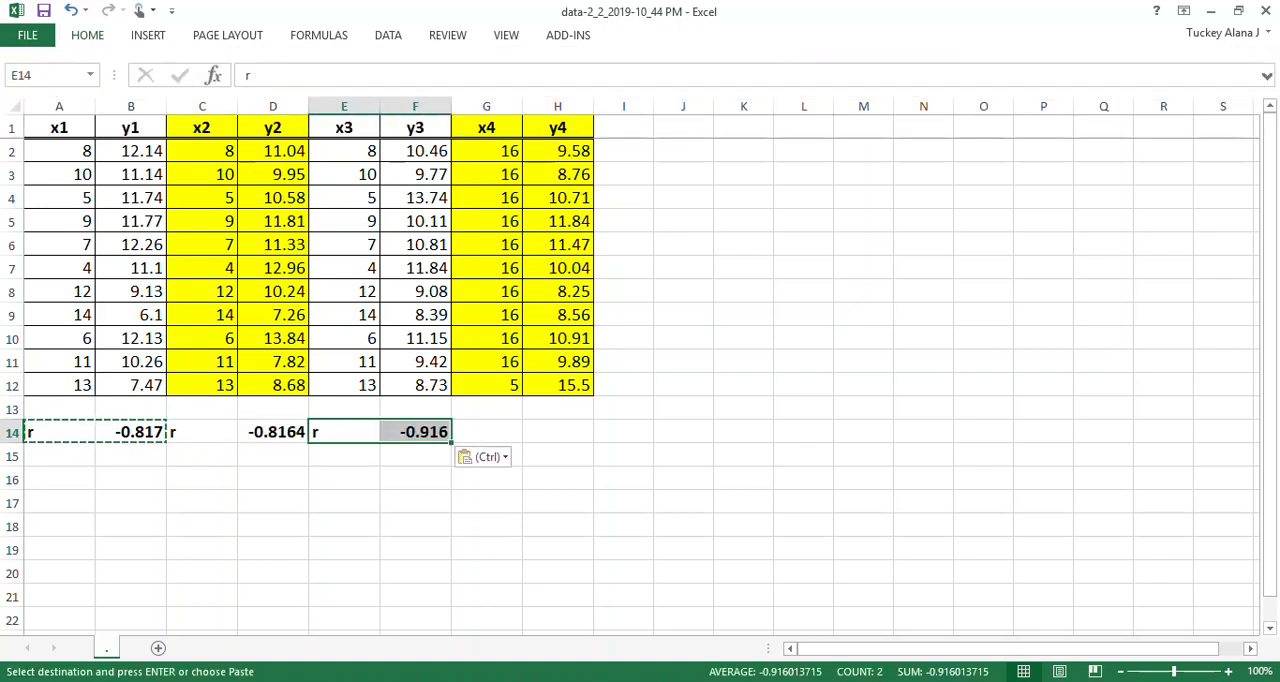
click(487, 432)
key(ctrl+v)
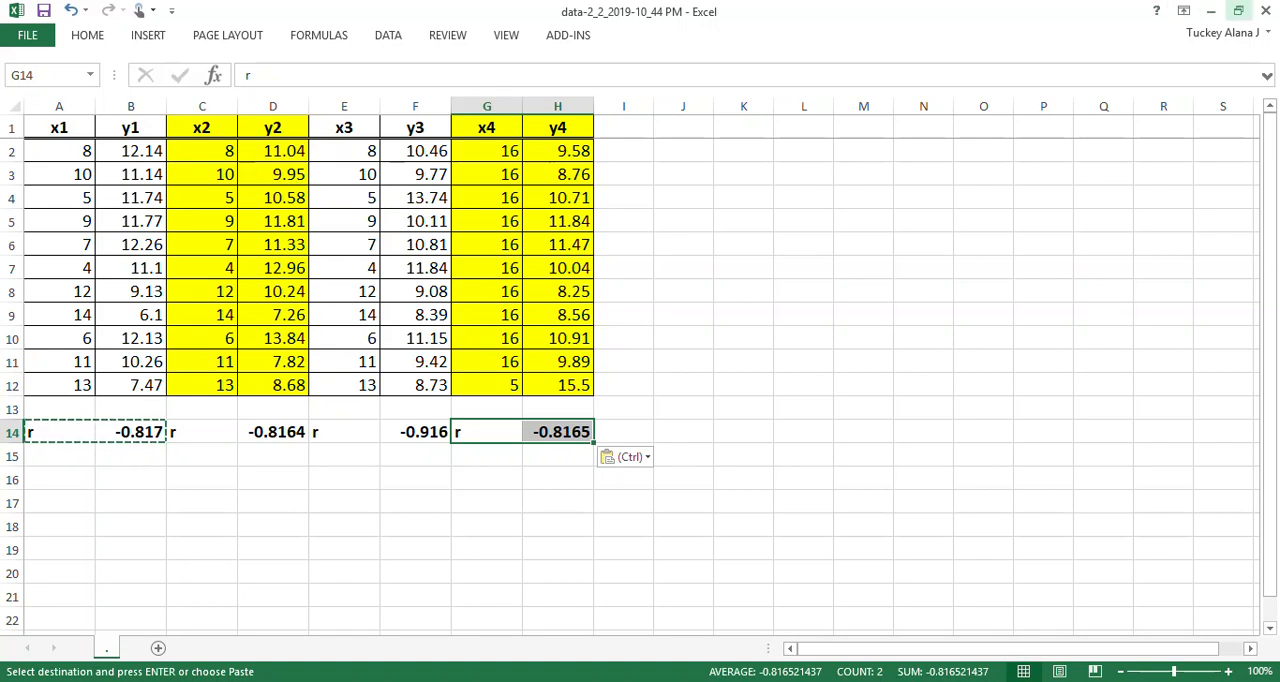
- Reduce the Excel window from full screen and switch to the MathXL example in Chrome
click(1238, 11)
drag(526, 61, 503, 29)
drag(765, 211, 894, 186)
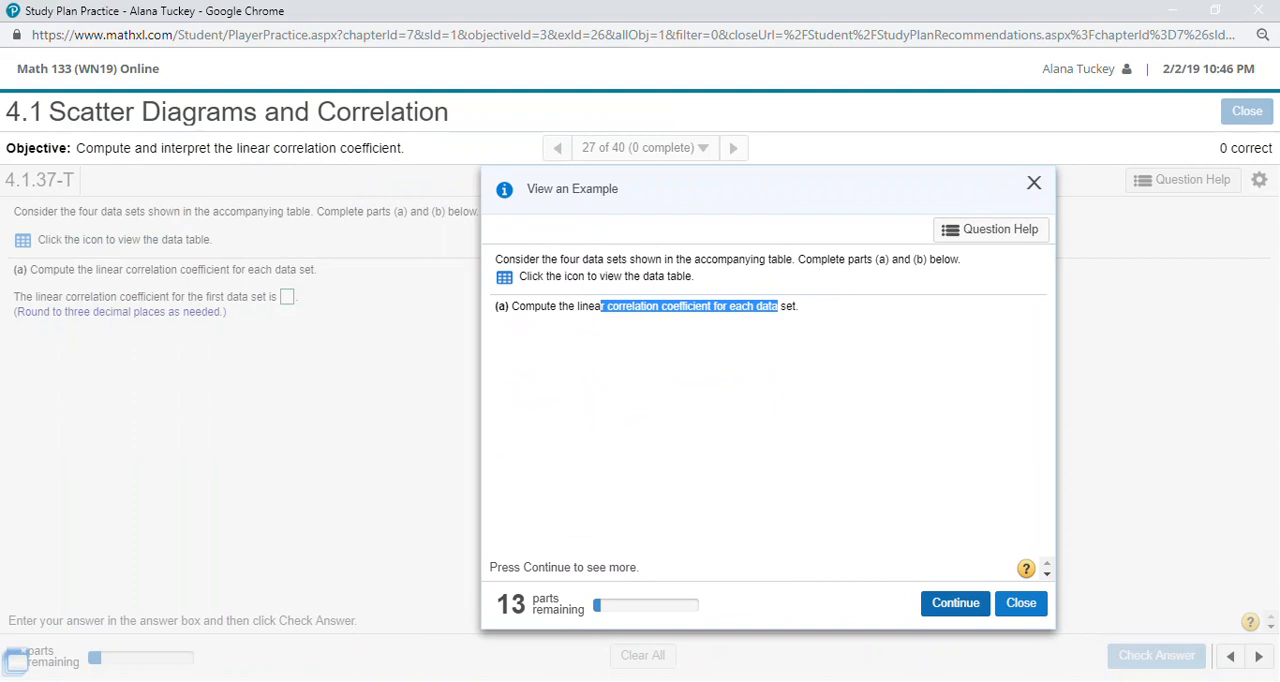
- Advance the worked example through all four correlation coefficients to the start of part (b)
click(955, 603)
click(955, 603)
click(955, 603)
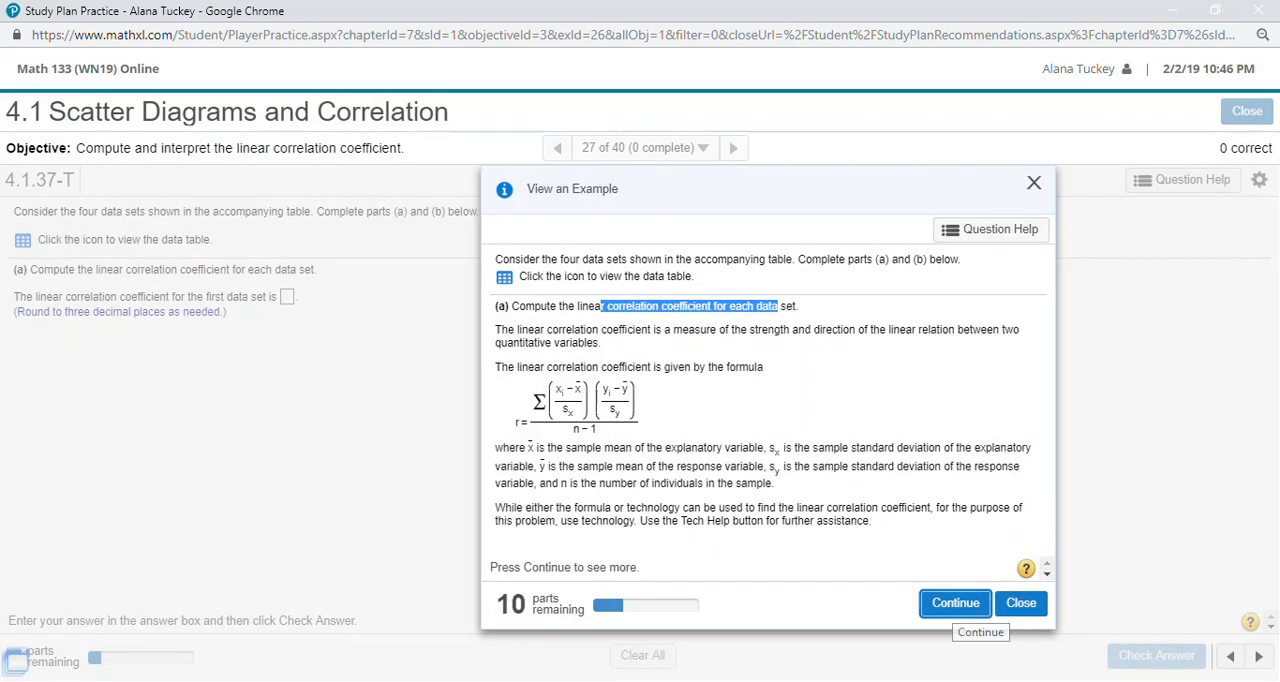
click(955, 603)
click(955, 603)
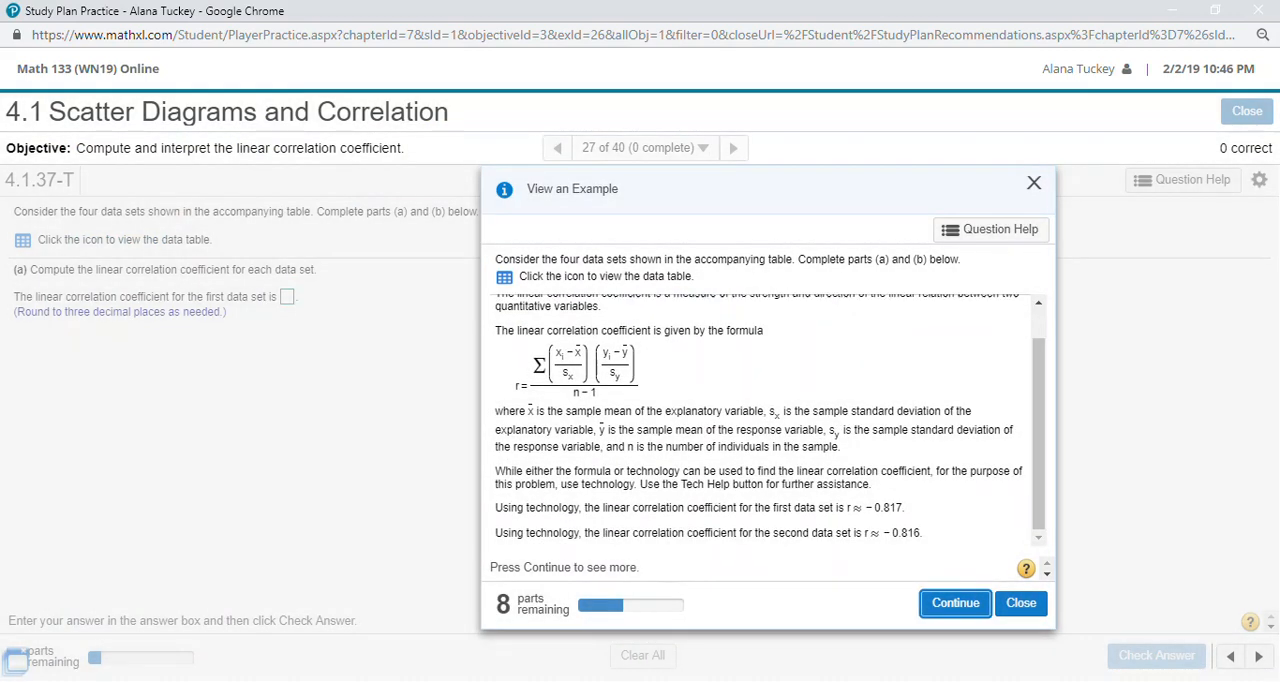
click(955, 603)
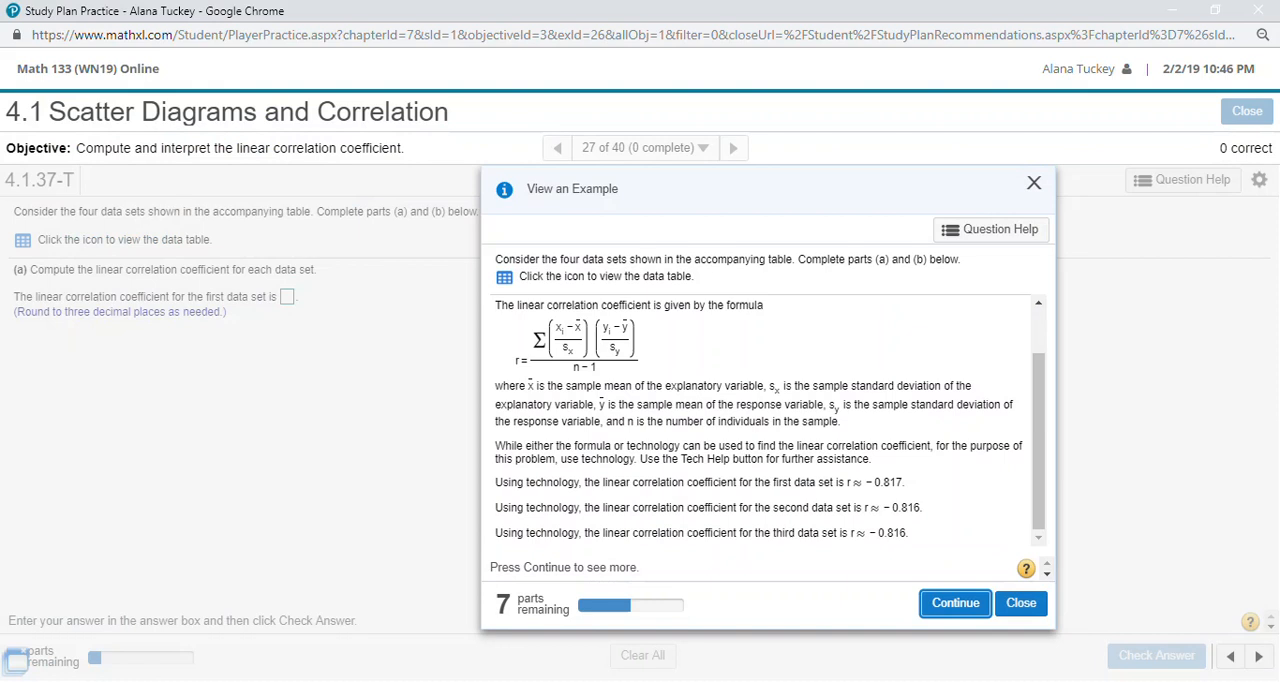
click(955, 603)
click(955, 603)
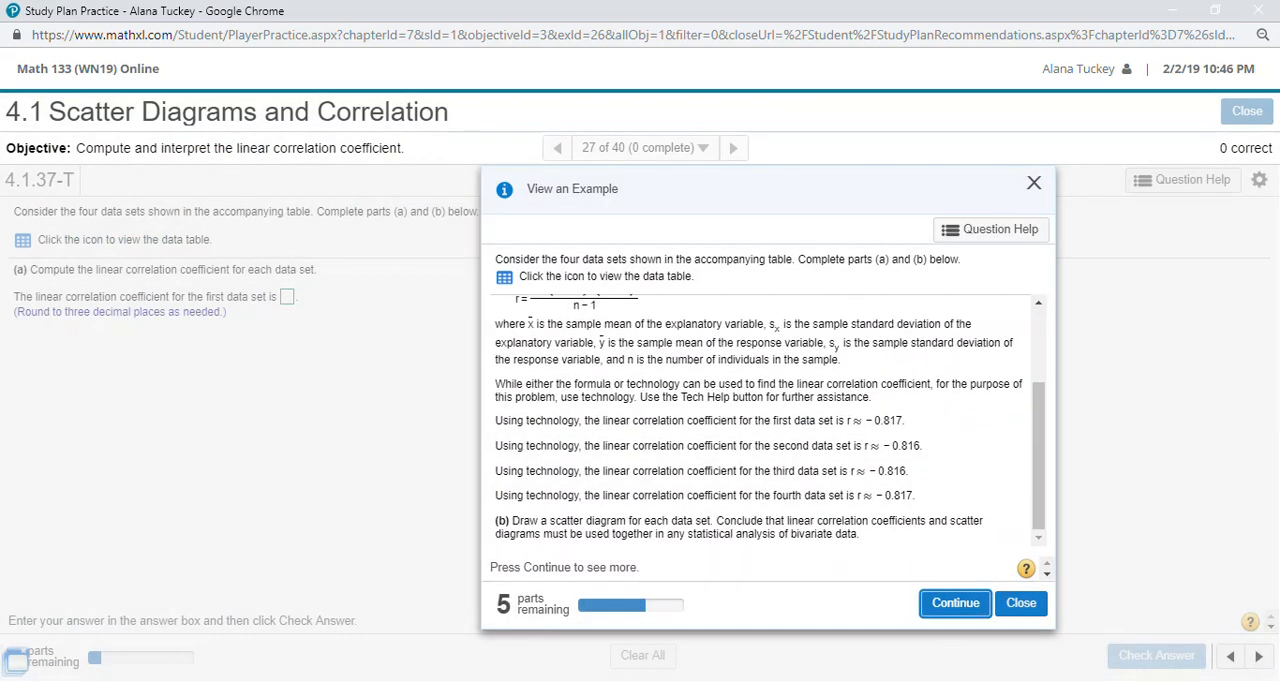
- Switch back to the highlighted Excel workbook and arrange it side by side with the example dialog to compare the coefficients
click(208, 681)
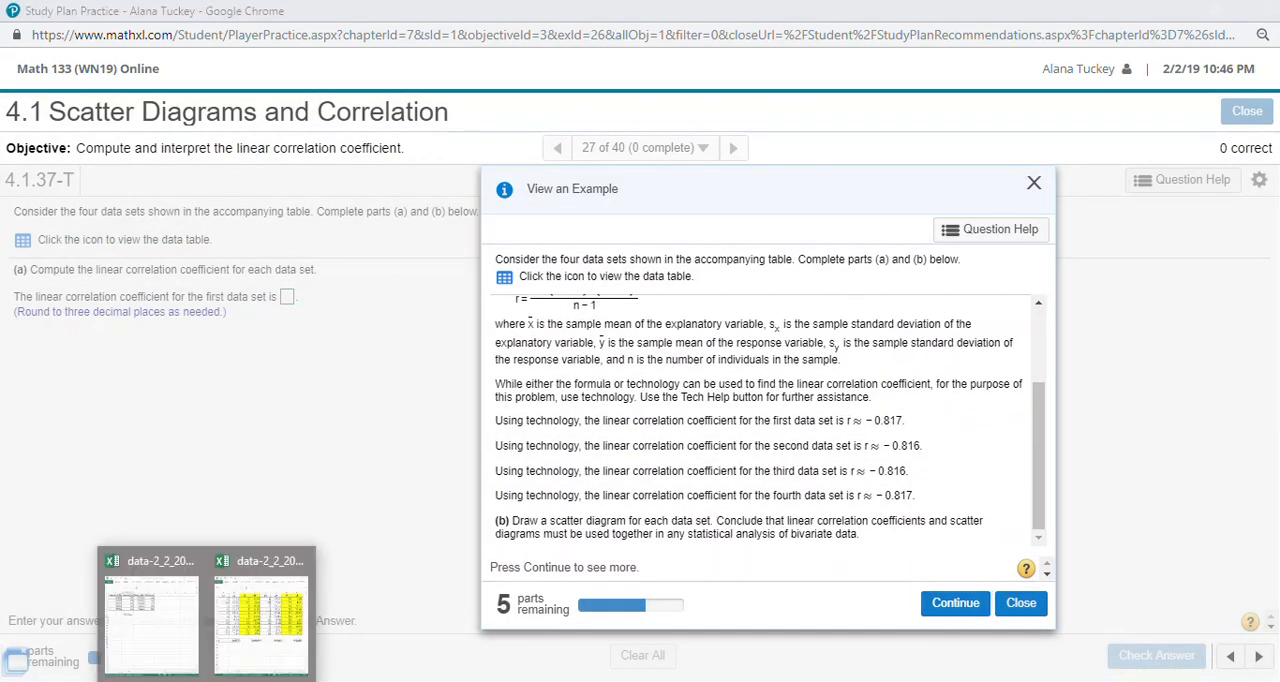
click(264, 620)
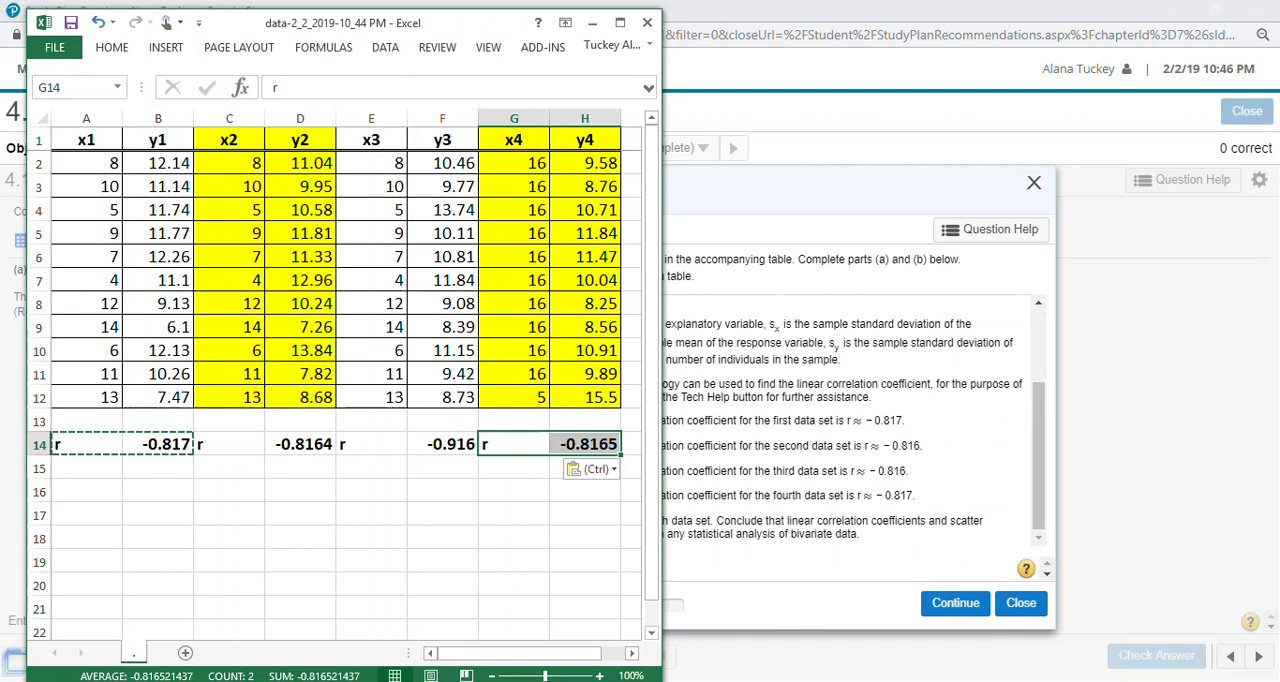
click(442, 444)
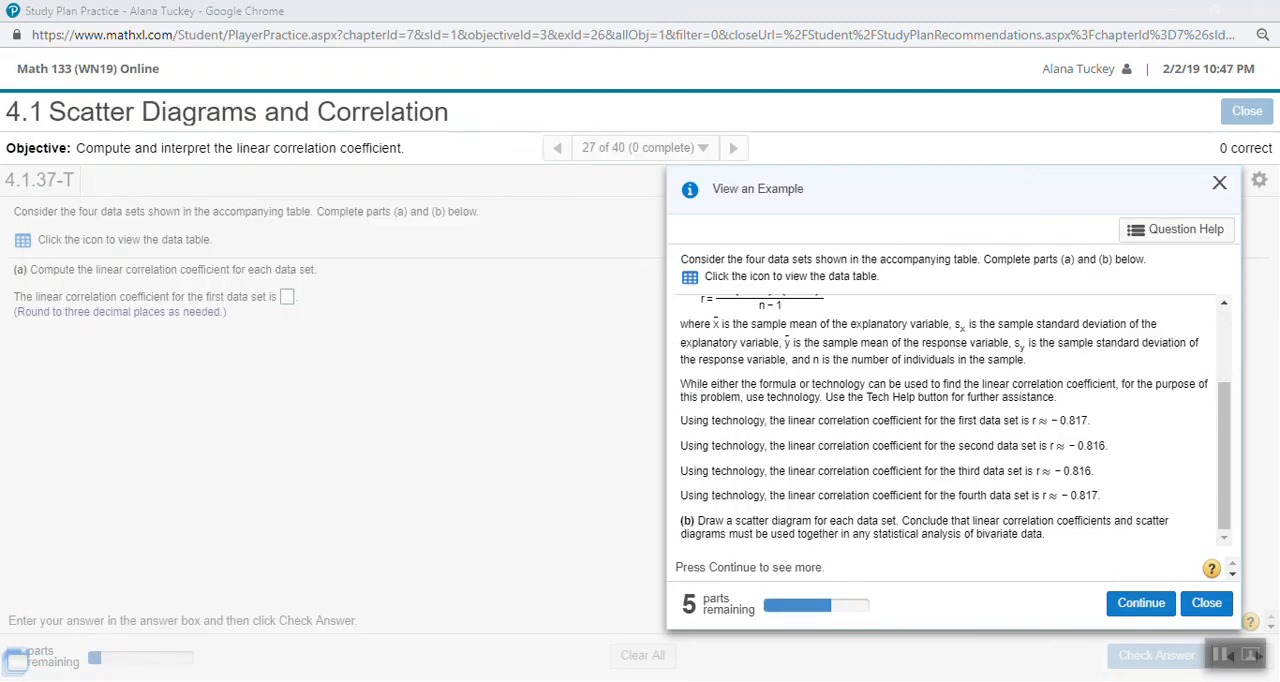
mouse_move(209, 680)
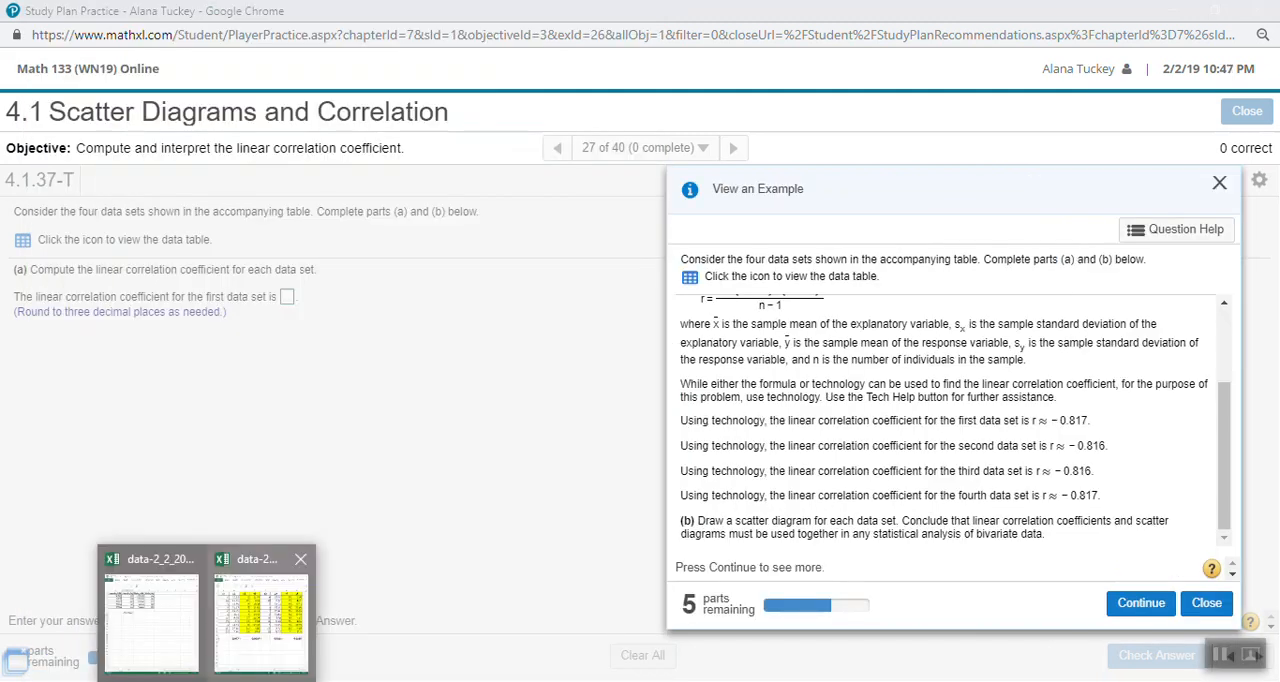
click(262, 612)
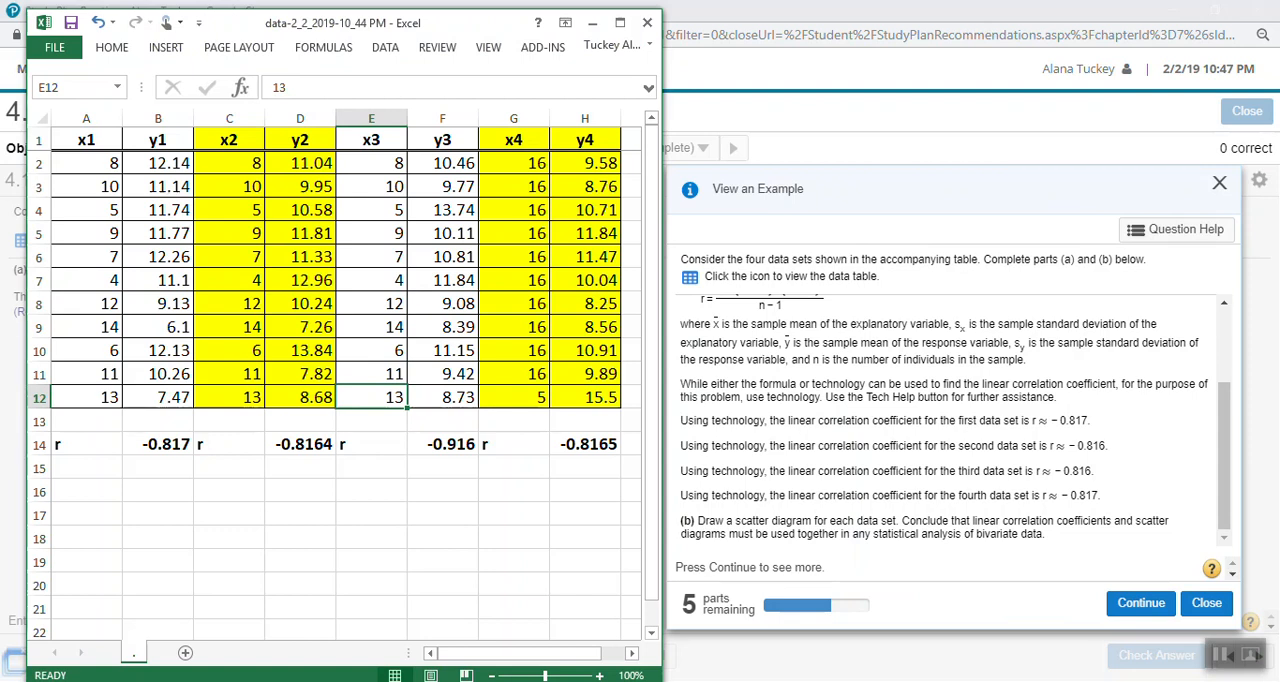
drag(1095, 471, 1090, 471)
click(1094, 473)
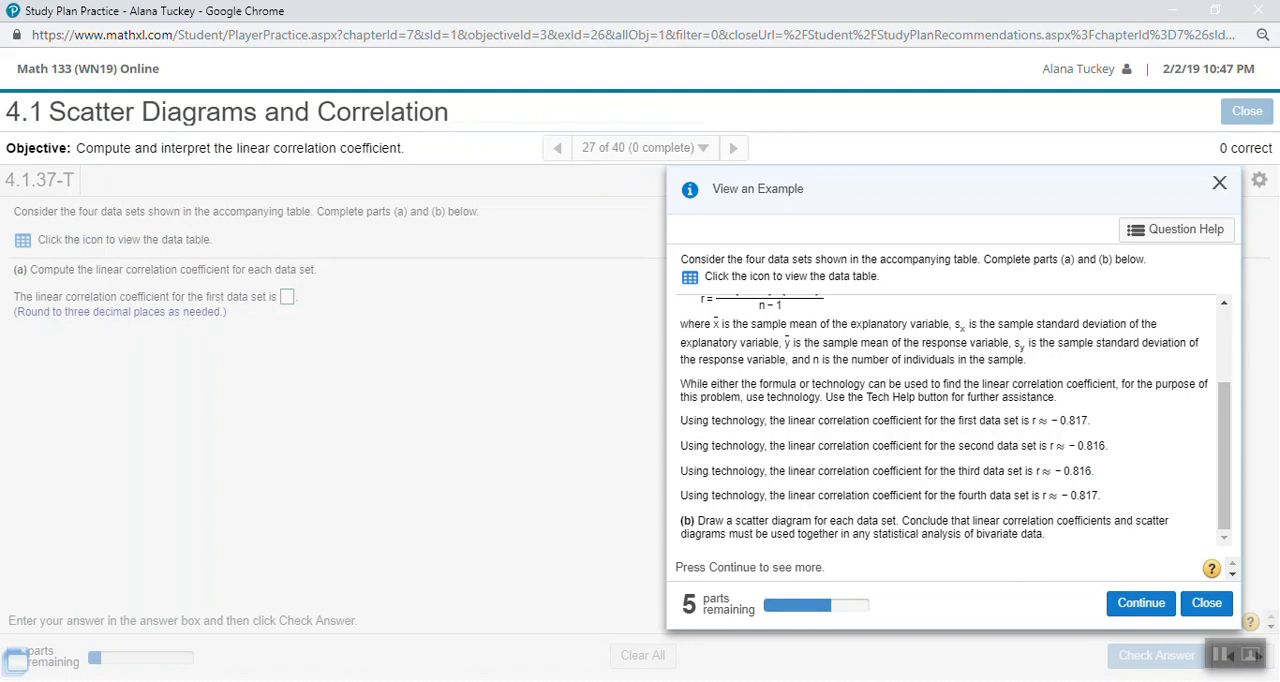
mouse_move(206, 680)
click(261, 622)
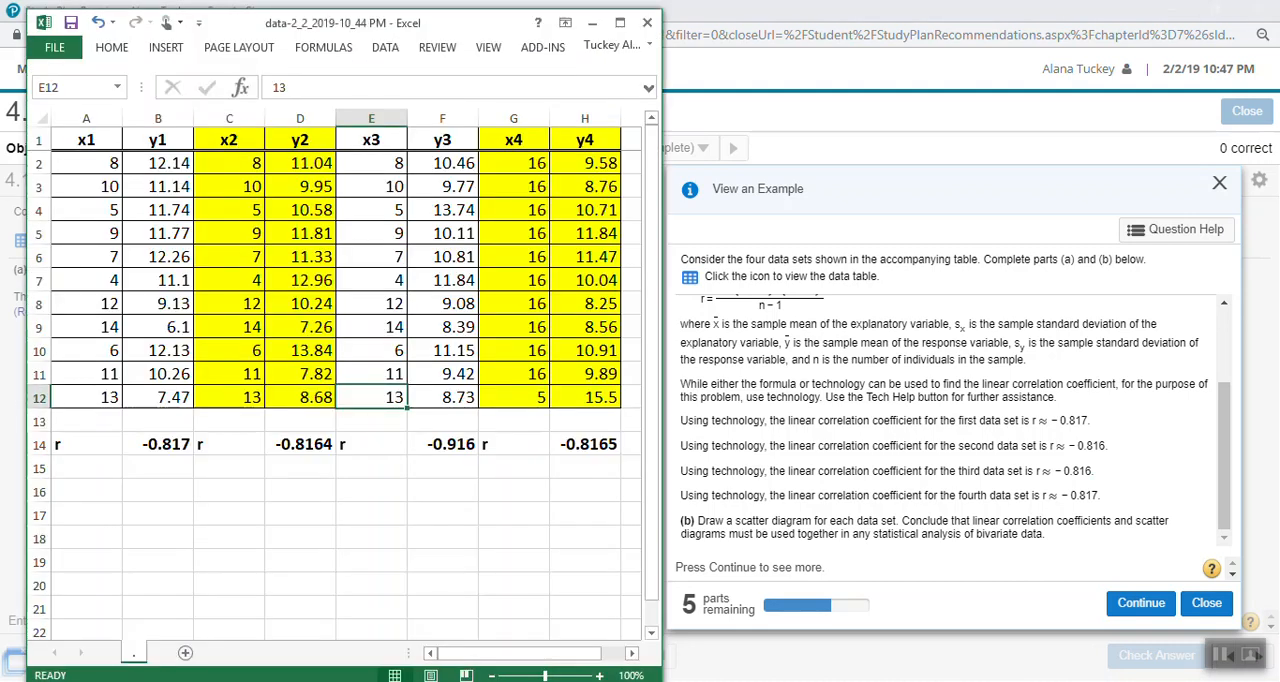
- Check the CORREL formulas in B14, D14, F14 and H14 against the example's answers
click(158, 445)
click(300, 445)
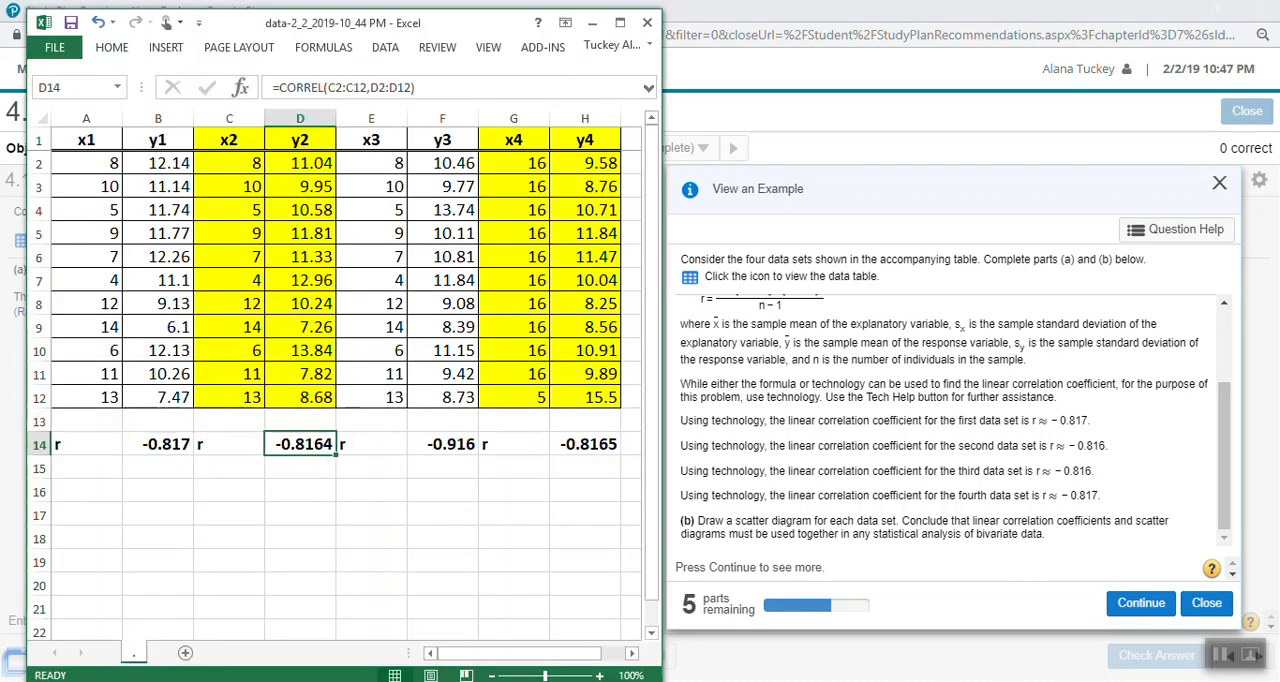
click(443, 445)
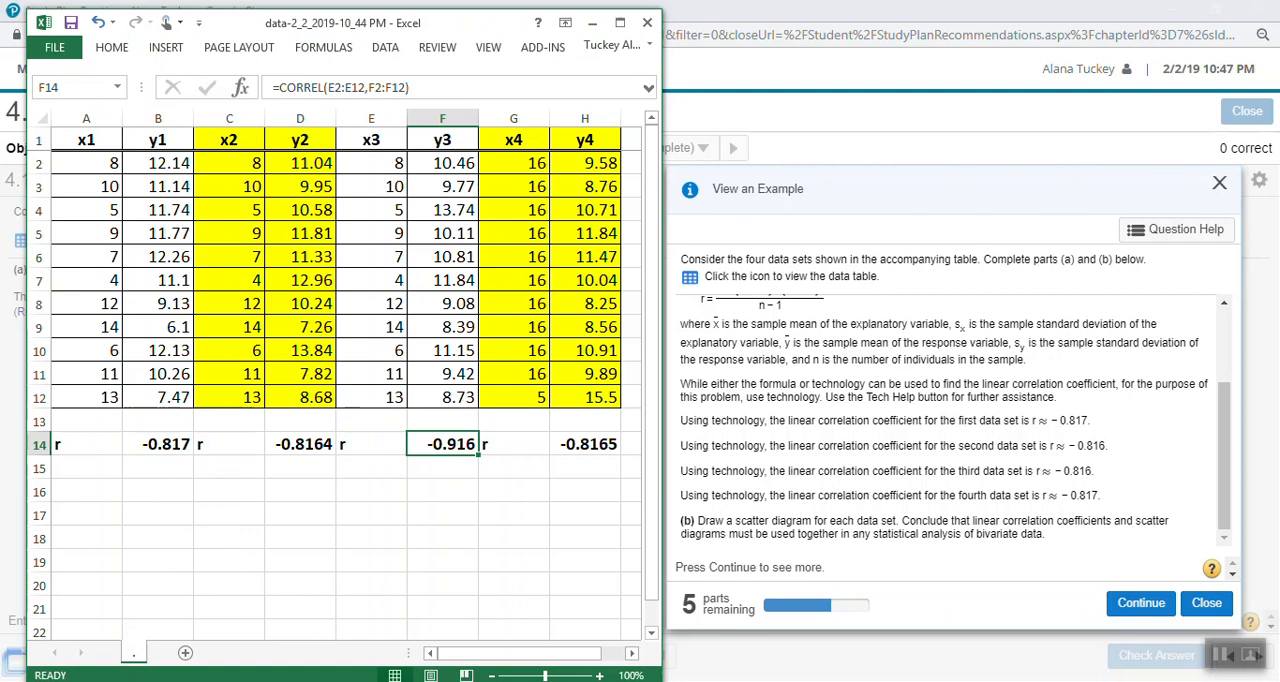
click(585, 444)
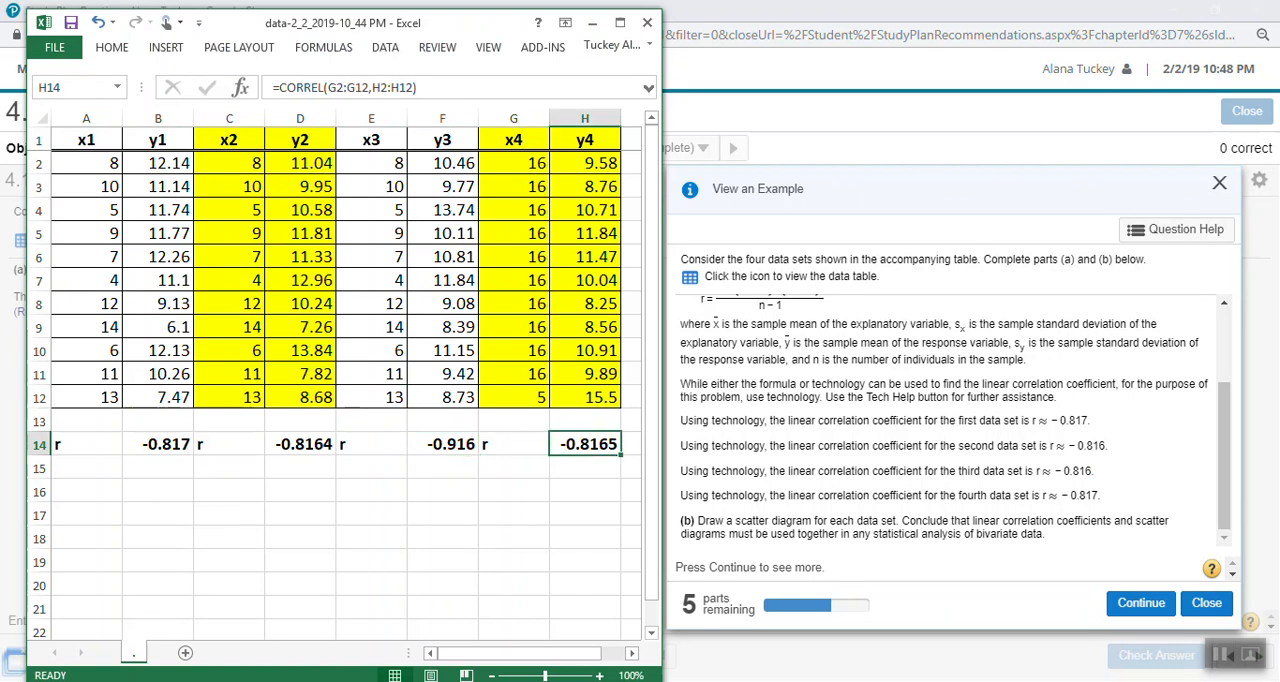
- Round the first data set's coefficient to three decimals by changing B14 to =ROUND(CORREL(A2:A12,B2:B12),3)
click(158, 444)
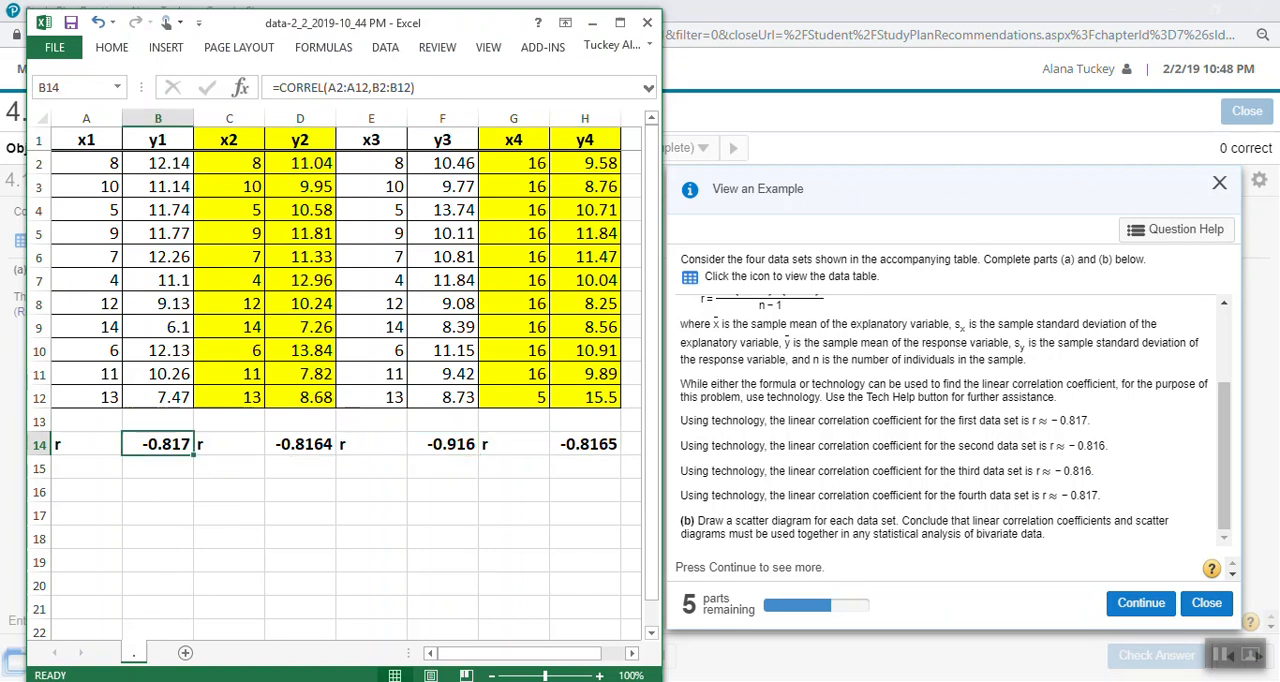
click(280, 88)
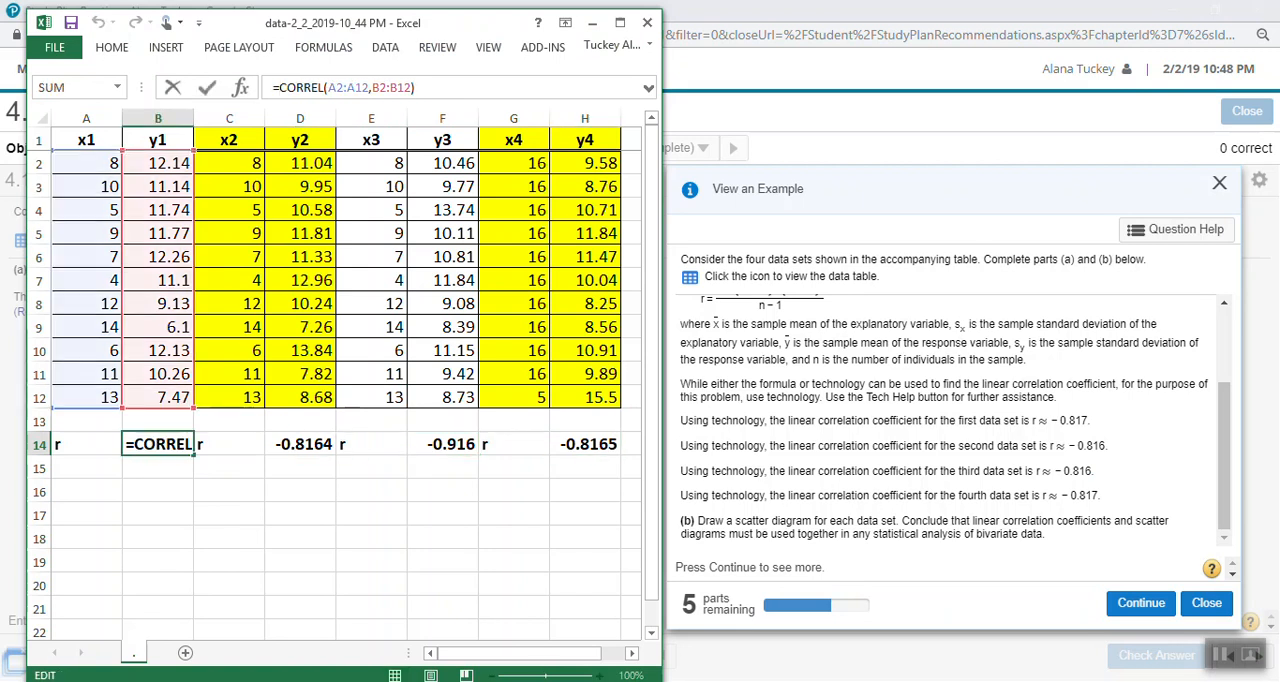
text(ROUND)
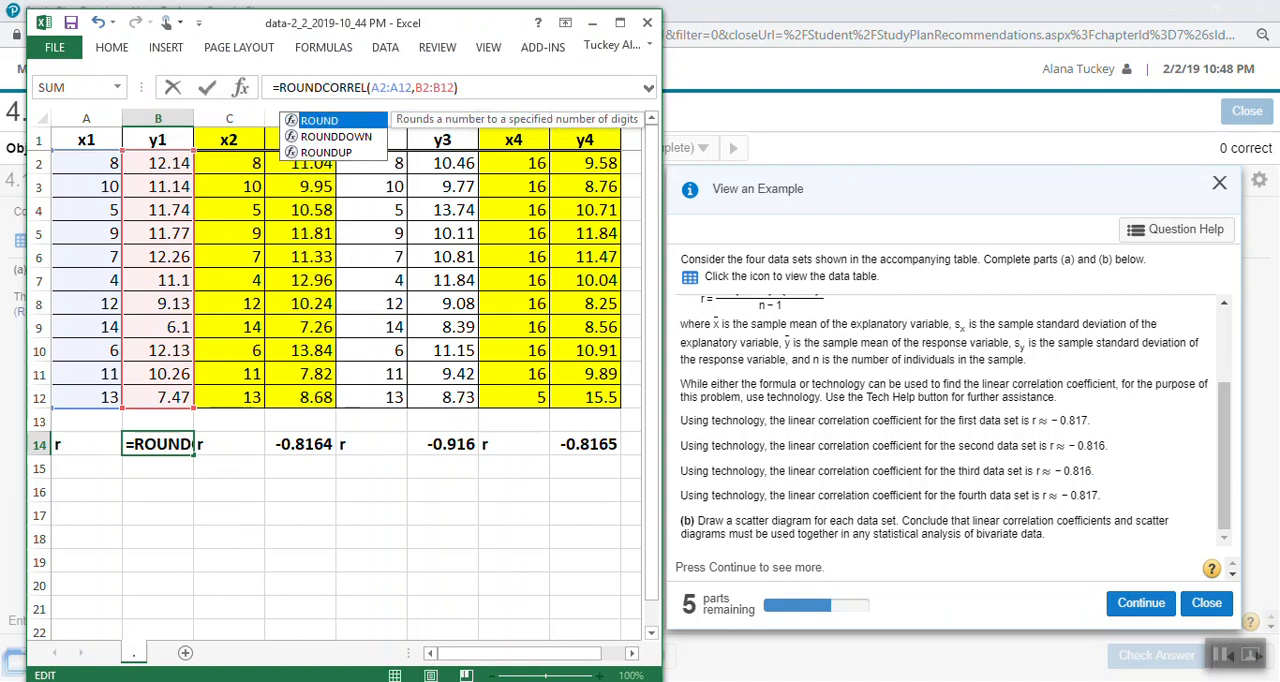
text(()
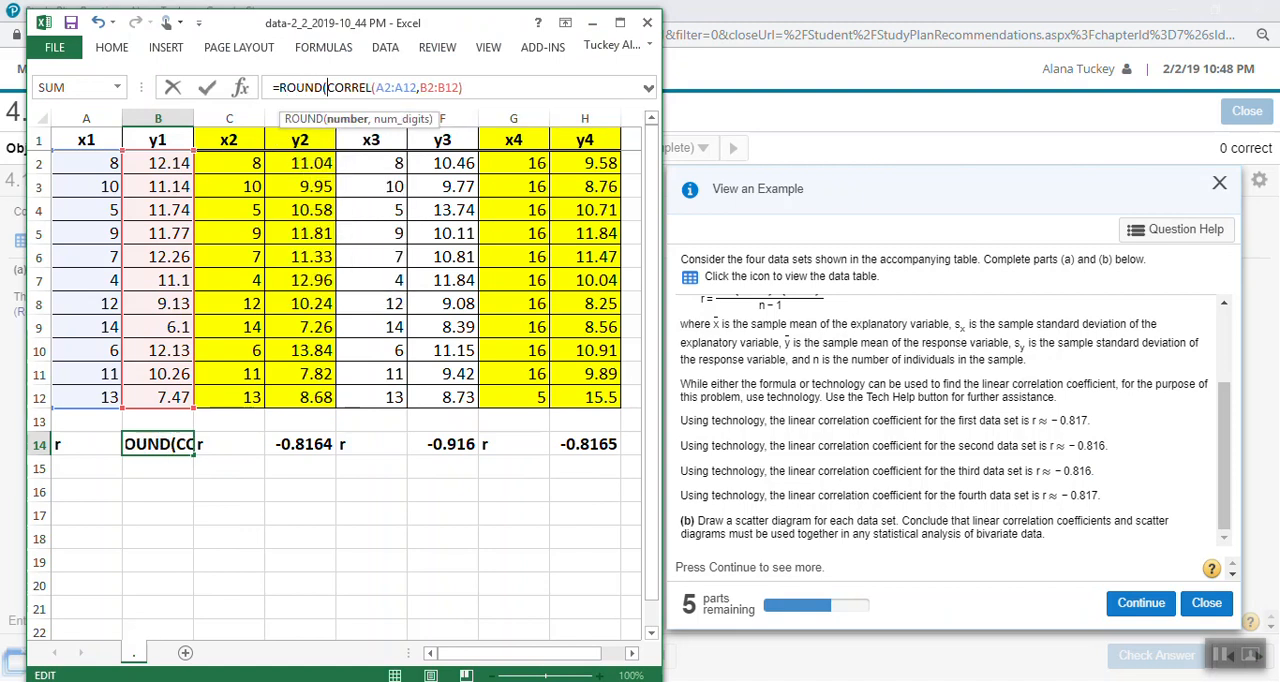
key(End)
text(,3))
click(479, 88)
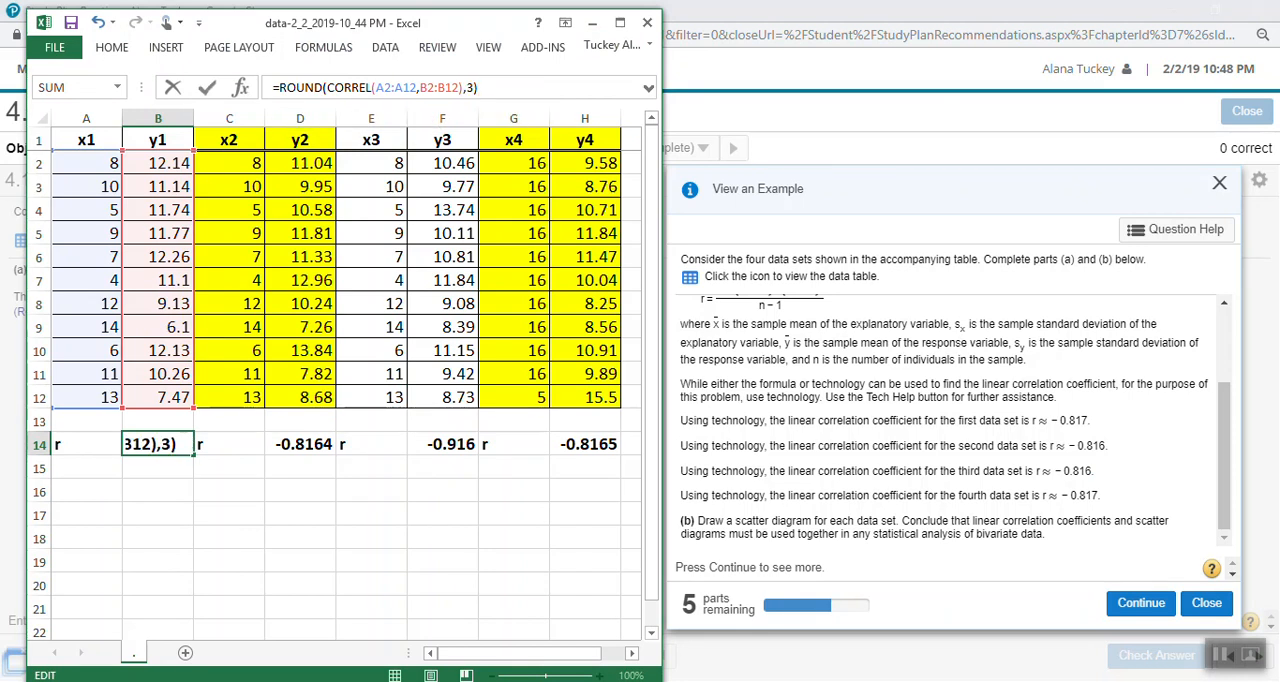
mouse_move(479, 88)
mouse_down()
mouse_move(287, 88)
mouse_move(458, 88)
mouse_up()
click(335, 88)
click(323, 88)
click(314, 88)
double_click(314, 88)
double_click(470, 88)
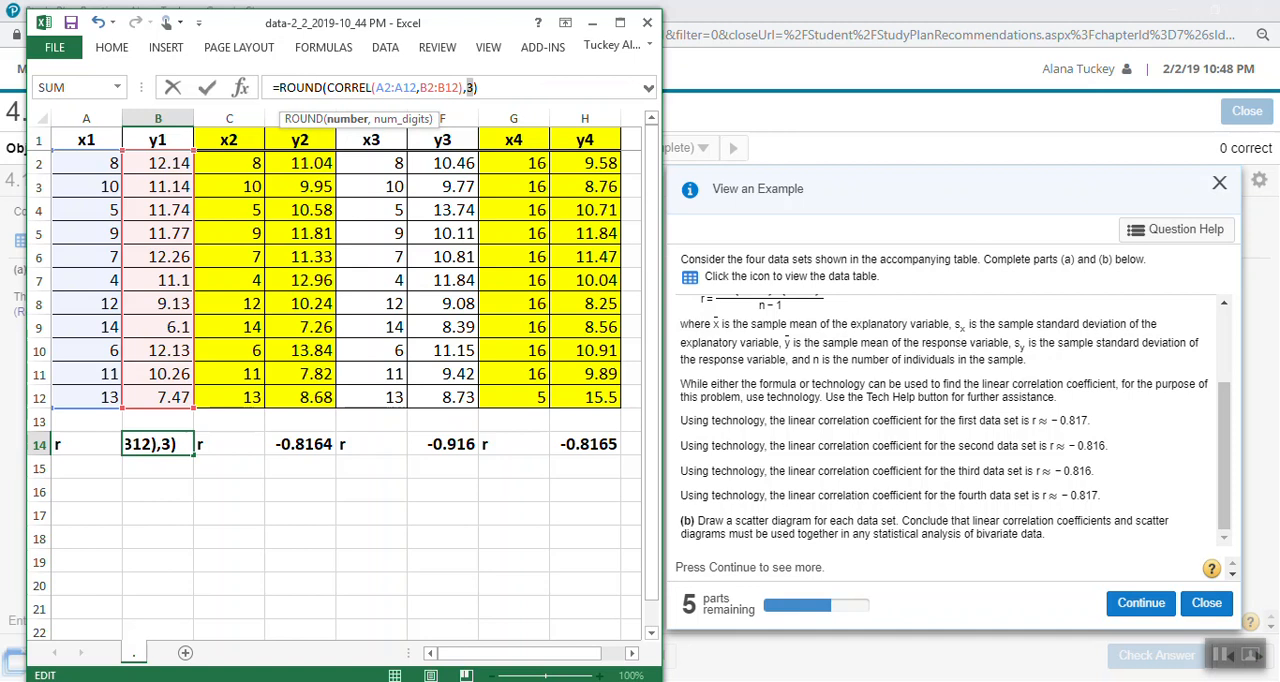
click(479, 88)
key(Return)
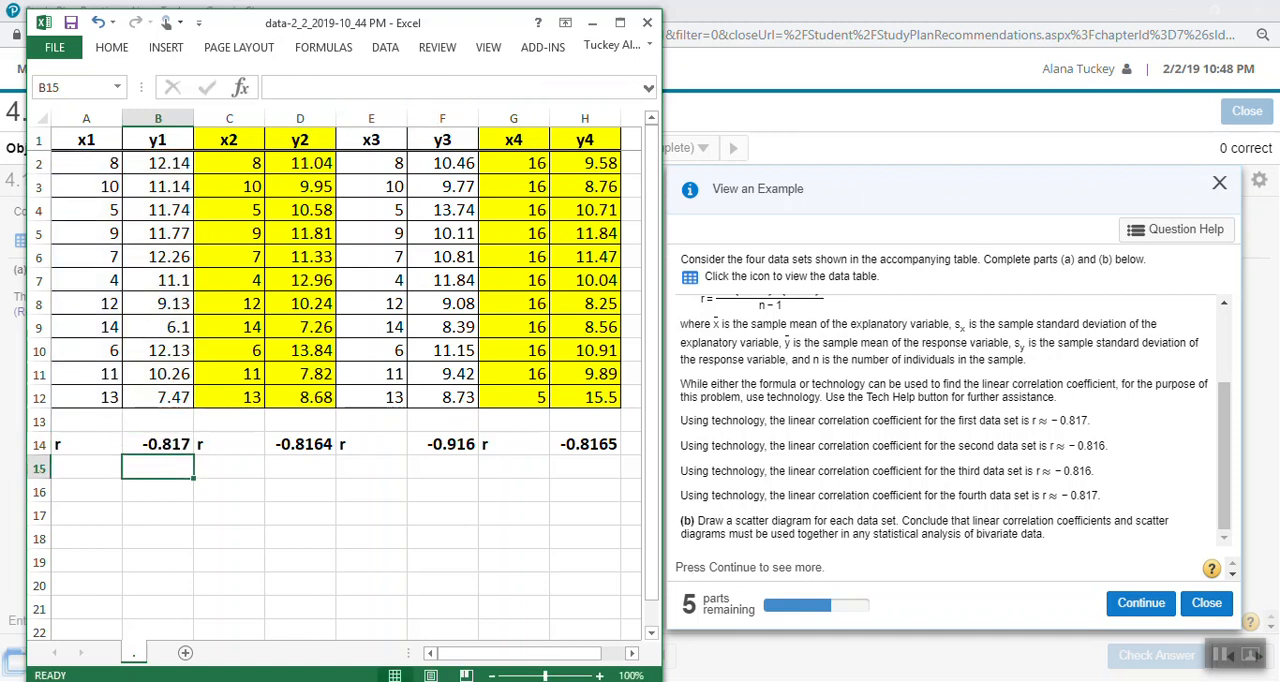
- Copy the rounded correlation formula from B14 into D14, F14 and H14, and check the pasted results
key(Up)
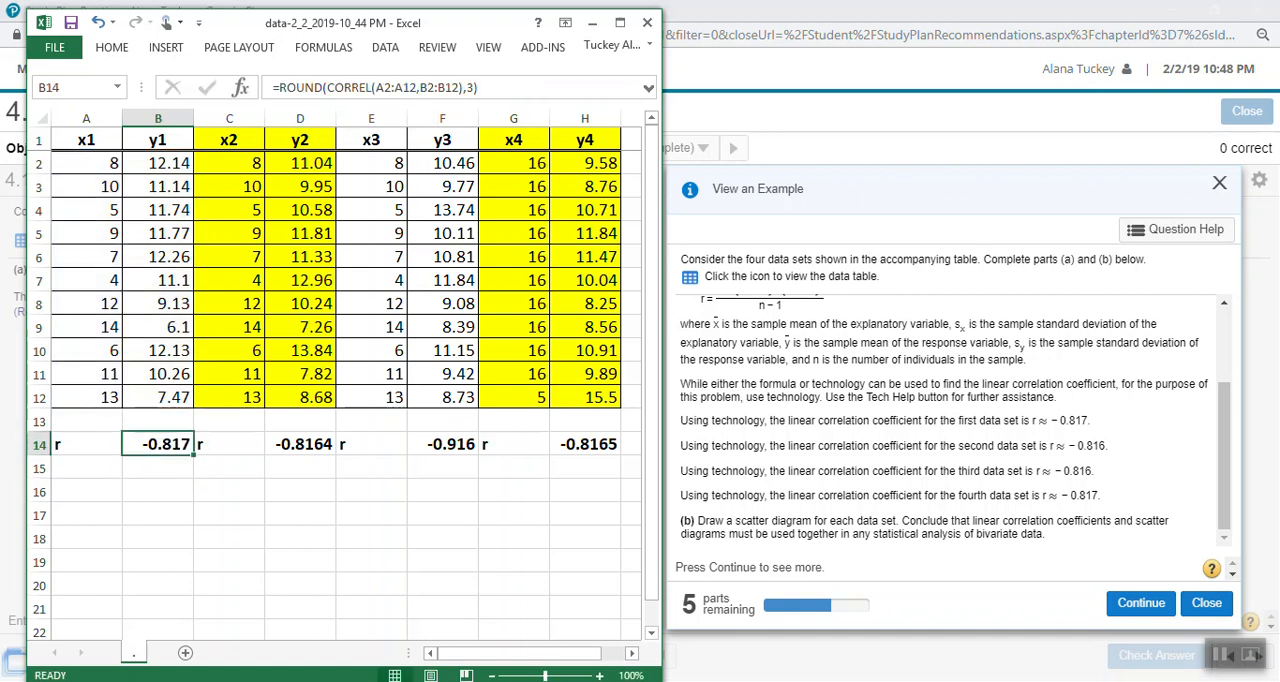
key(ctrl+c)
click(300, 444)
key(ctrl+v)
click(443, 444)
key(ctrl+v)
click(585, 444)
key(ctrl+v)
click(514, 538)
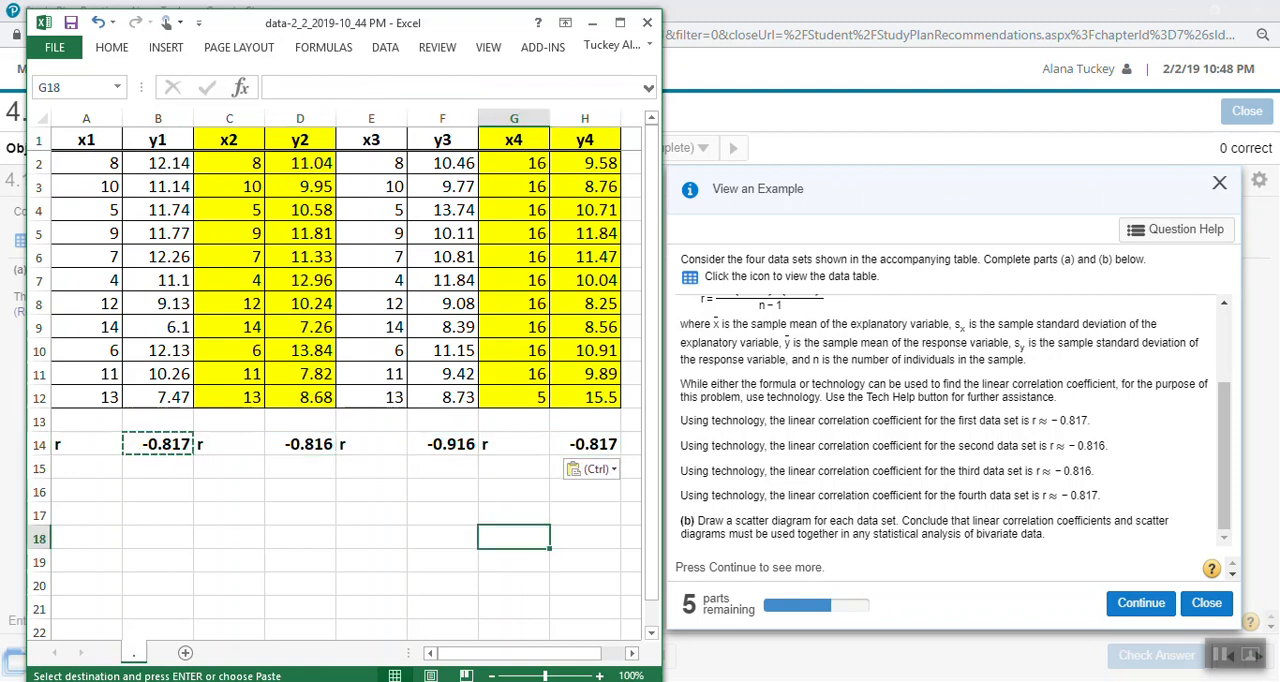
click(300, 444)
click(585, 444)
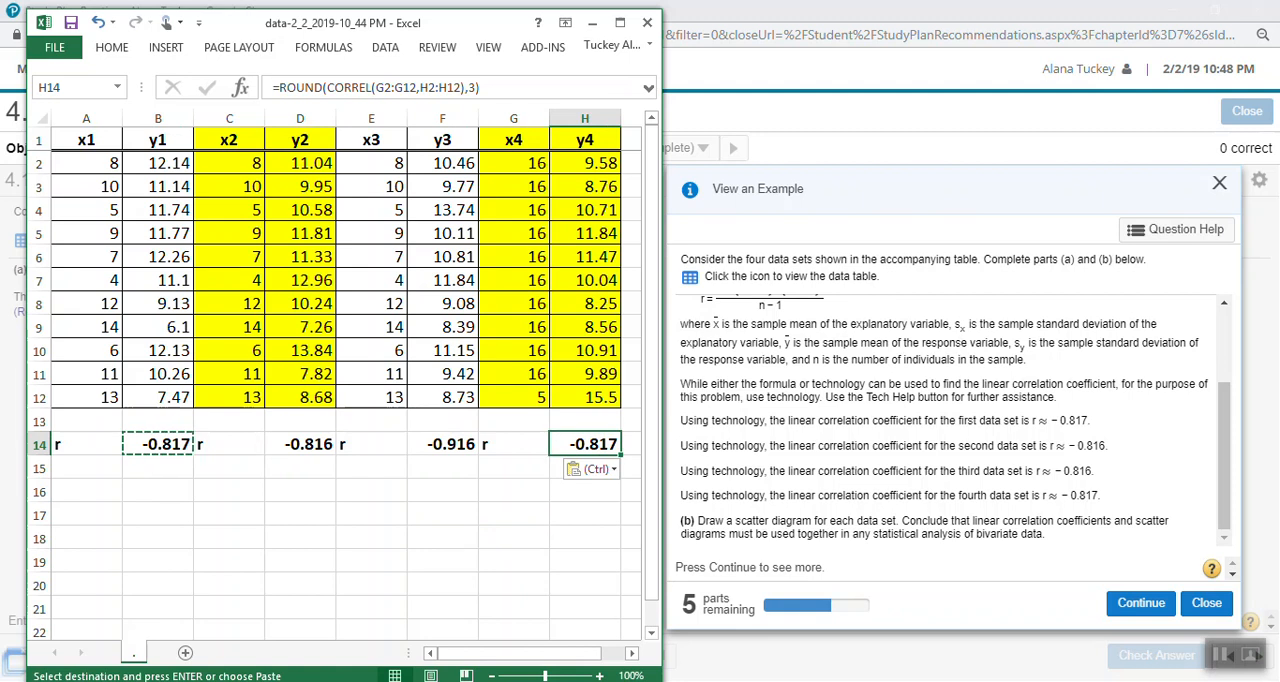
- Check the third data set's correlation formula in F14 and its x3 and y3 data against the example's answer
click(443, 444)
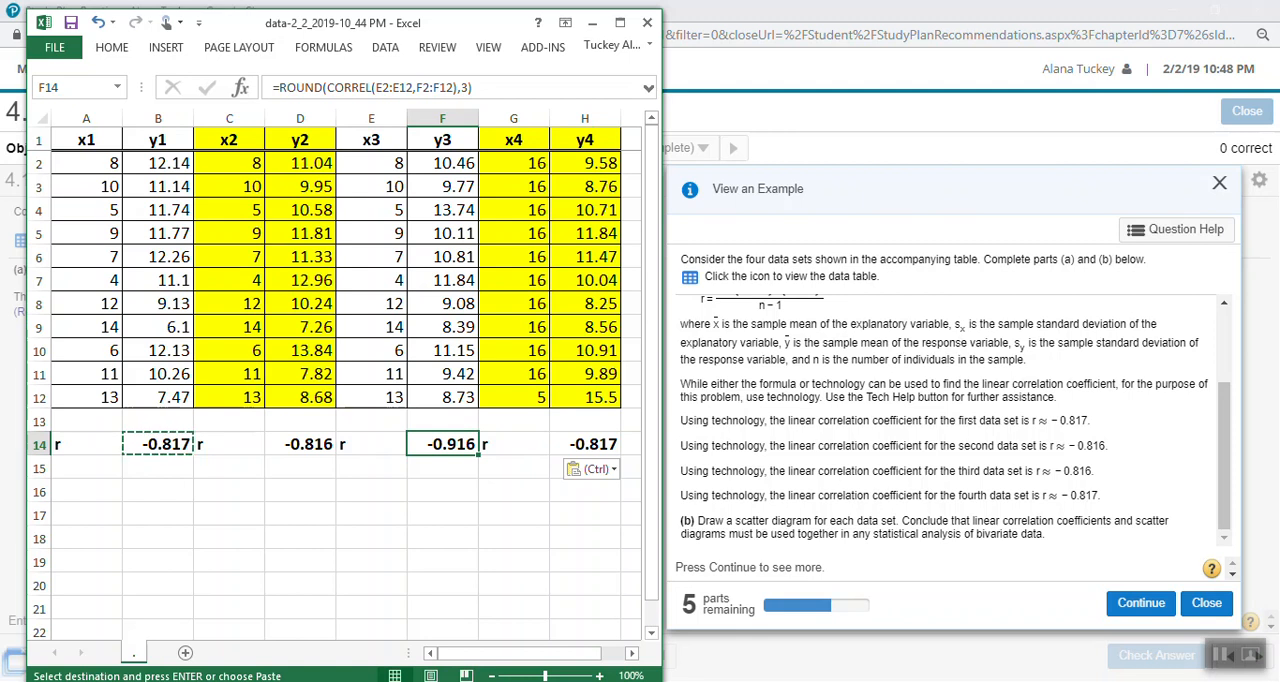
scroll(340, 350, down, 2)
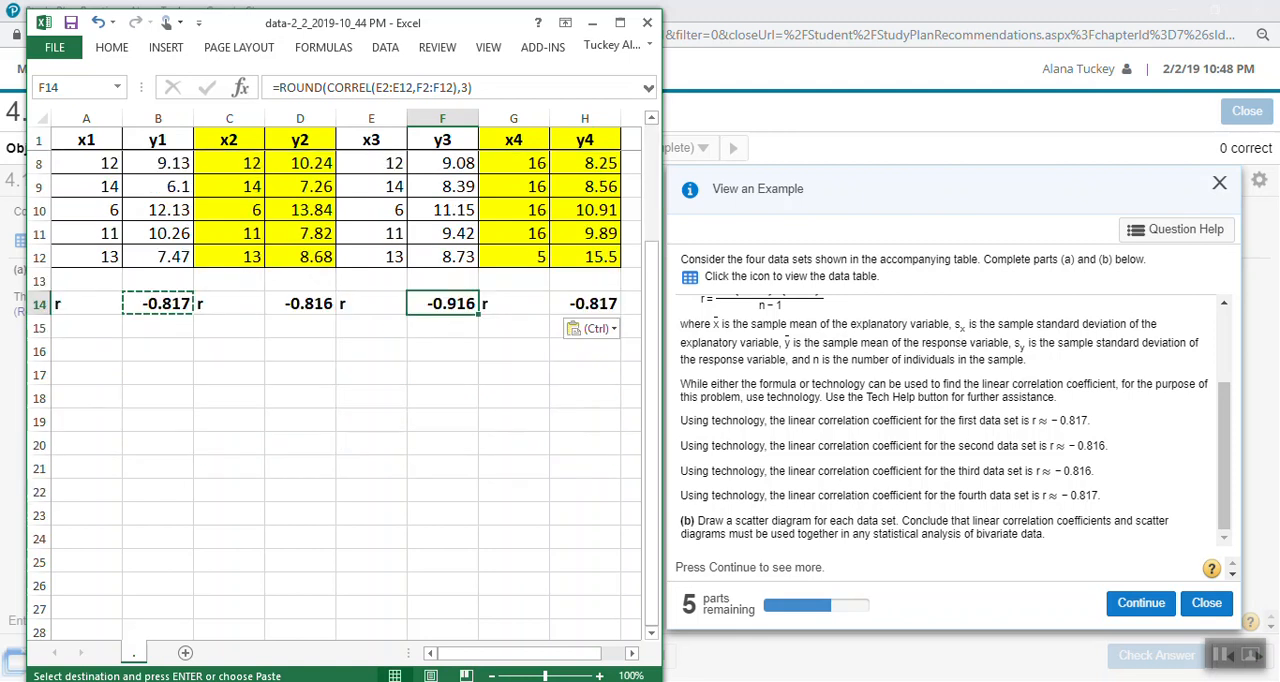
scroll(340, 350, up, 2)
click(371, 304)
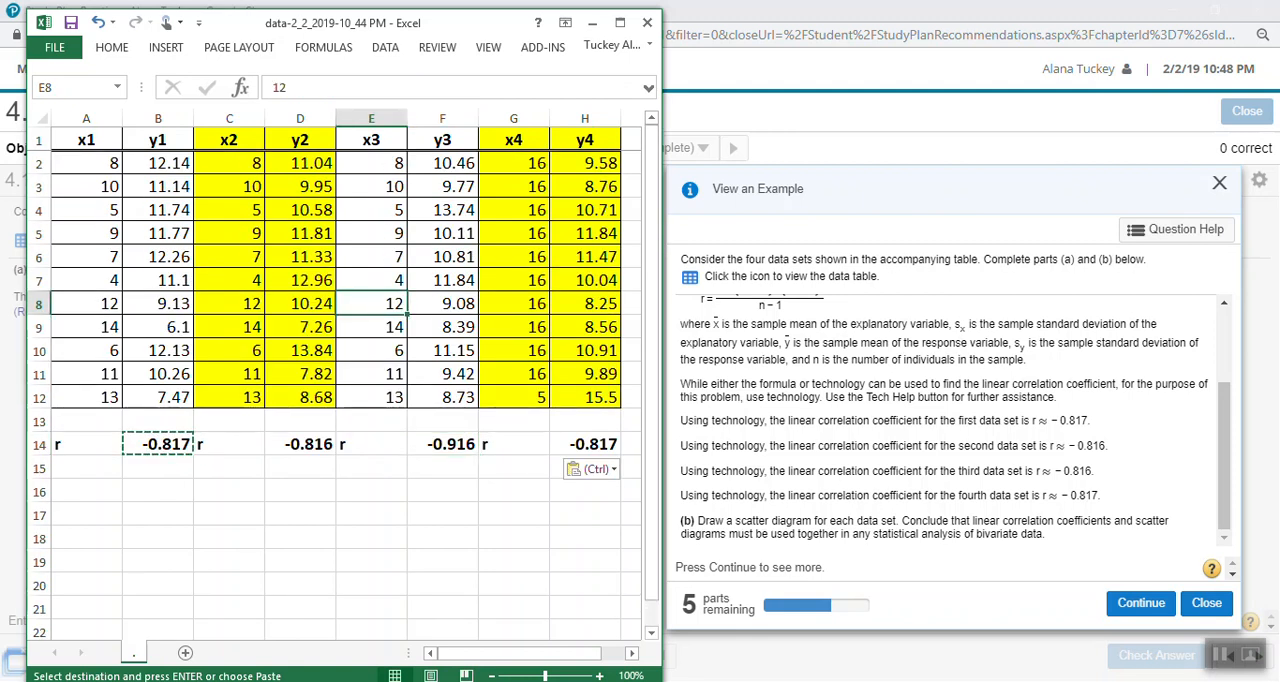
- Switch to the TI-SmartView calculator, clear its home screen and open the stat list editor
key(alt+Tab)
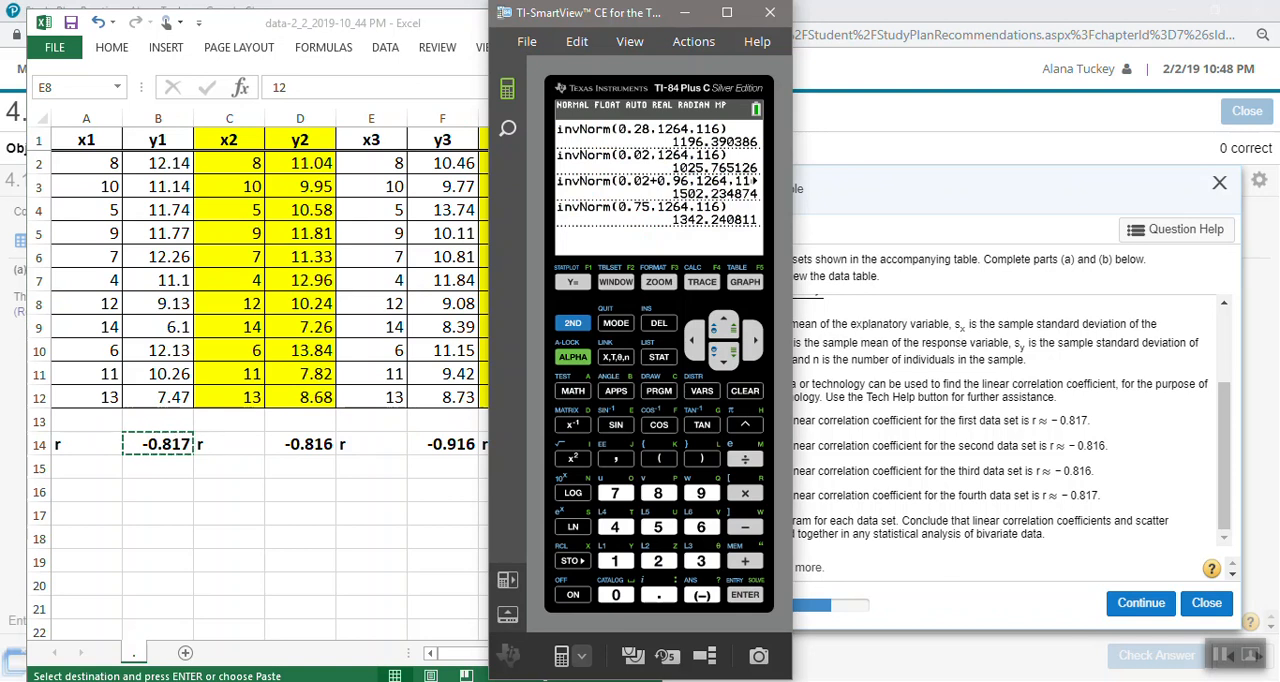
click(745, 390)
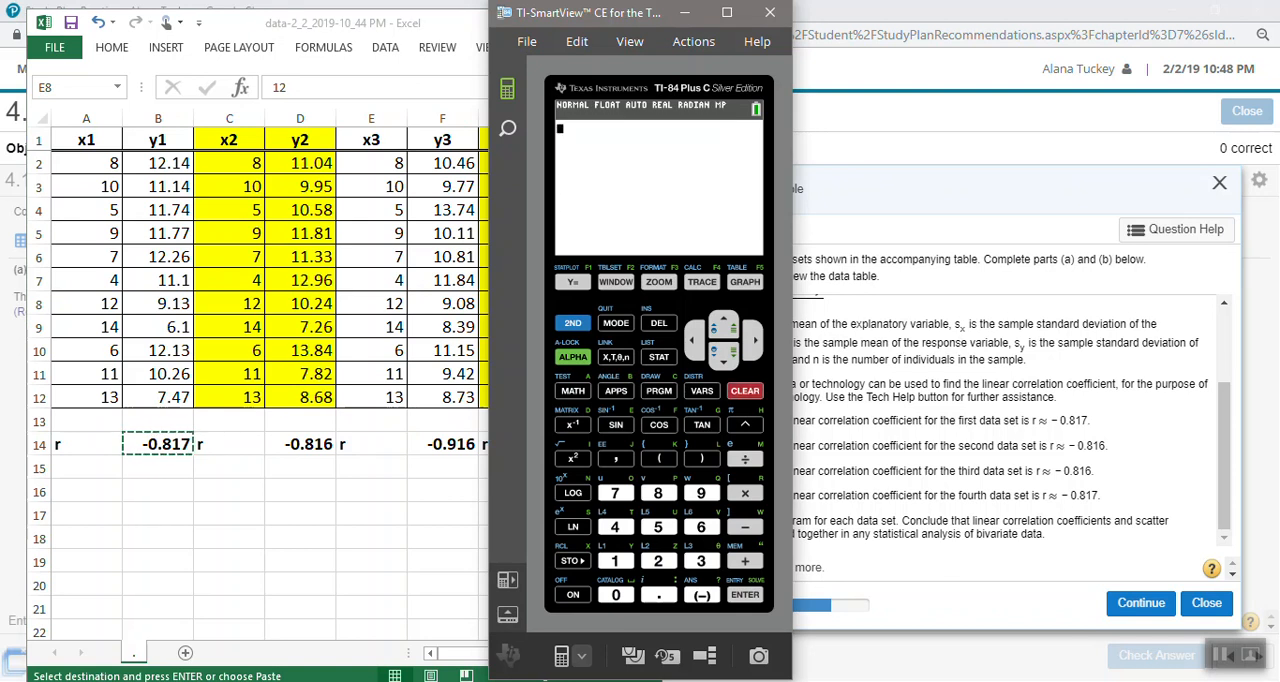
click(659, 357)
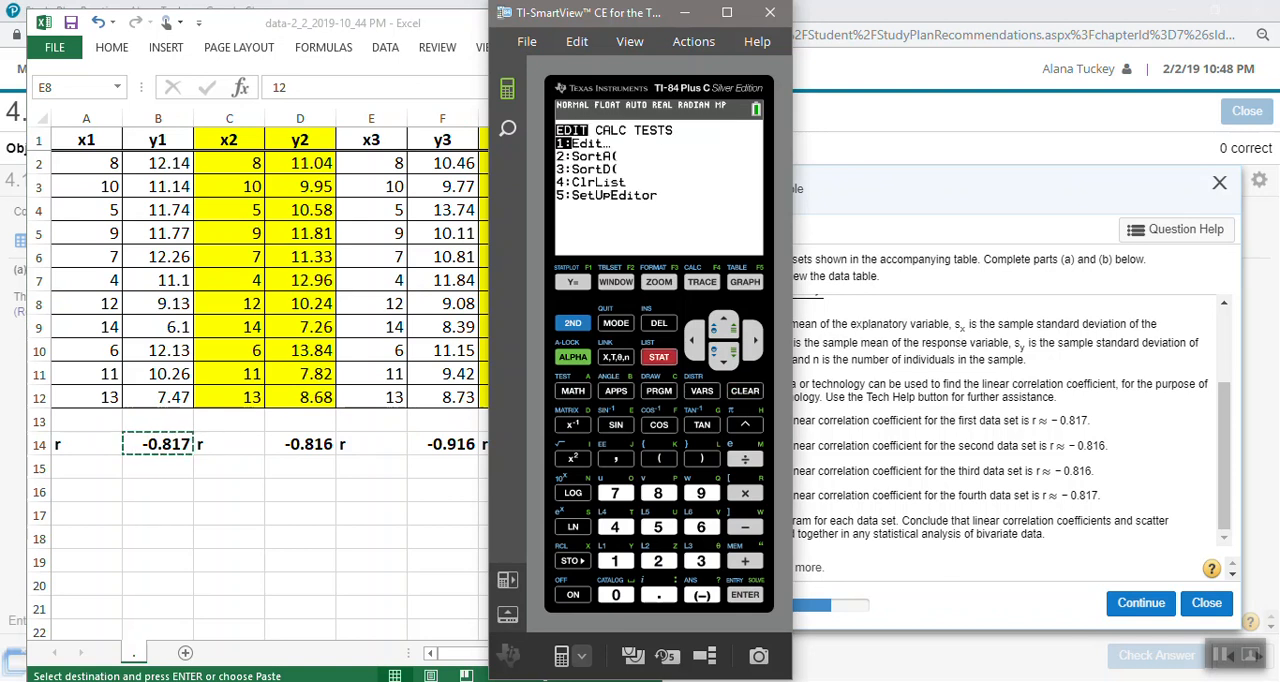
key(Return)
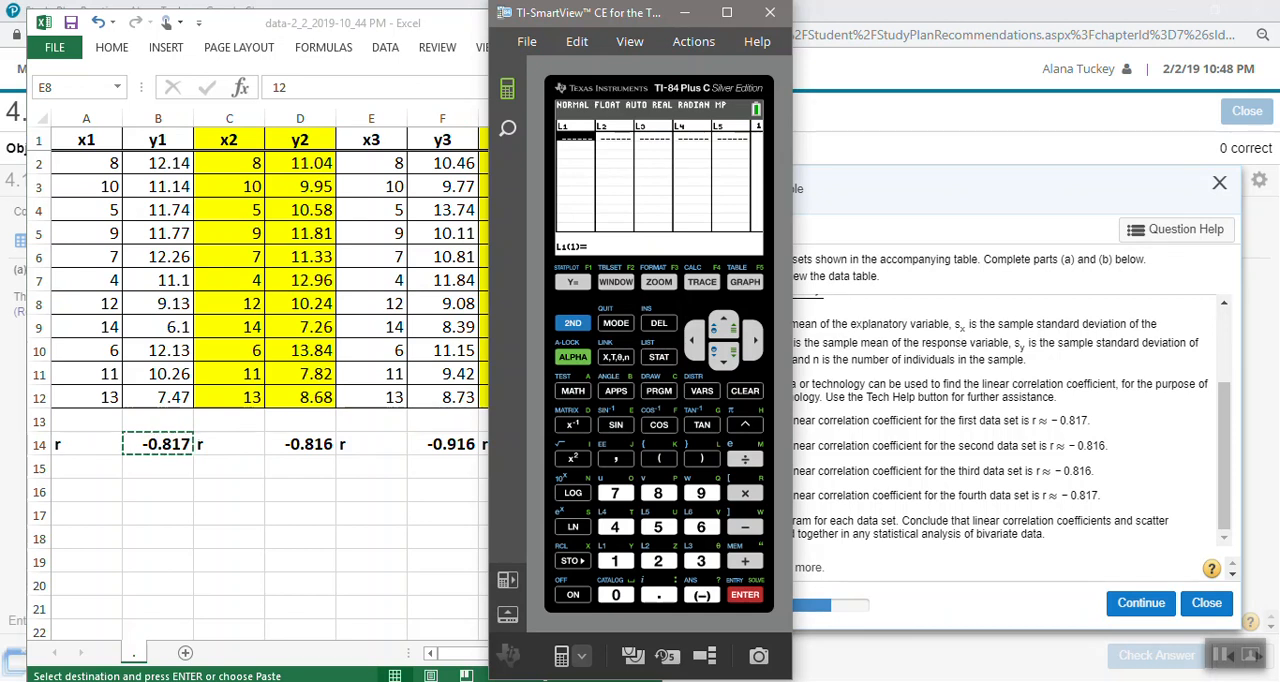
- Enter the x1 values in list L1 as 8, 10, 5, 9, 7, 4, 114, 6, 11 and 13
text(8)
key(Return)
text(10)
key(Return)
text(5)
key(Return)
text(9)
key(Return)
text(7)
key(Return)
text(4)
key(Return)
text(114)
key(Return)
text(6)
key(Return)
text(11)
key(Return)
text(13)
key(Return)
- Replace the mistyped 114 in L1 with separate entries 12 and 14, and fill L2 with the y1 values from column B
key(Up)
key(Up)
key(Up)
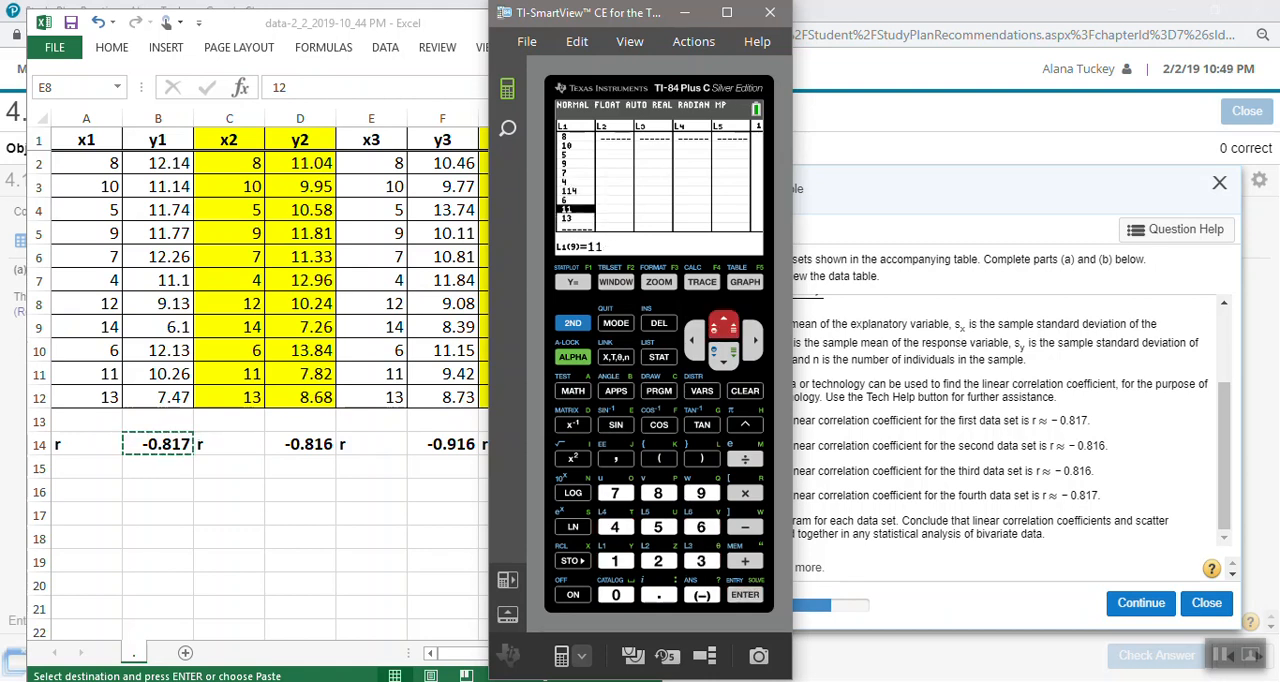
key(Up)
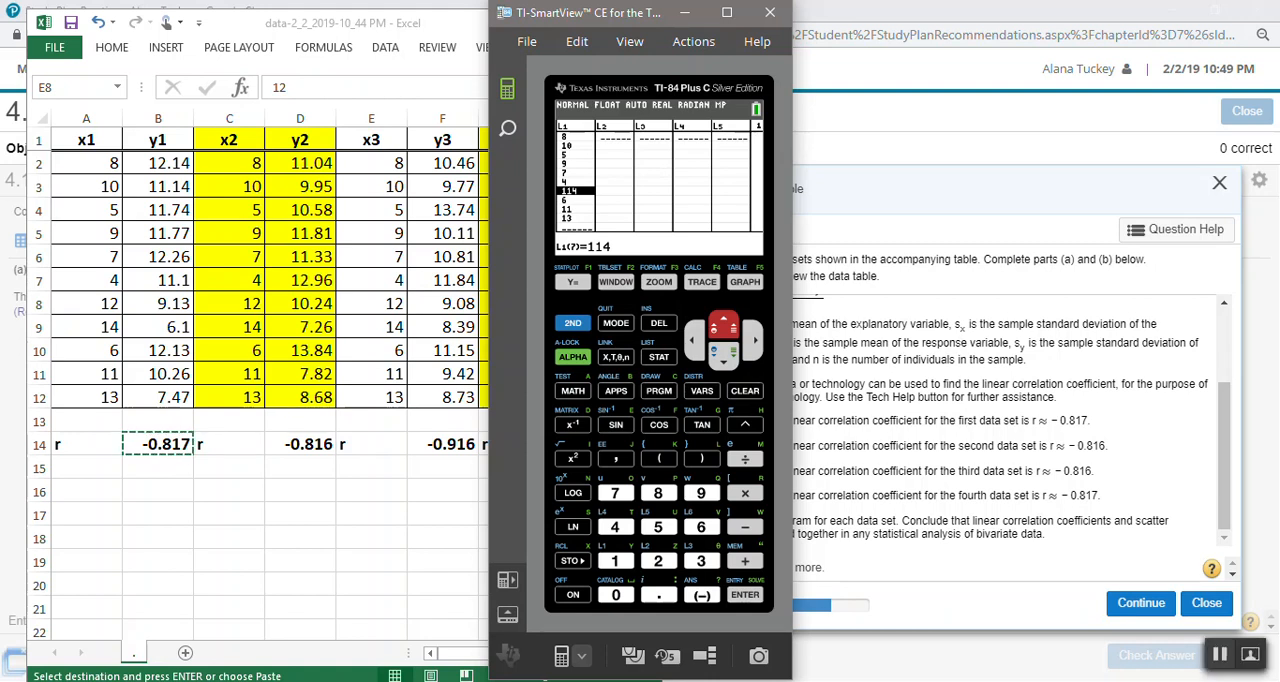
key(Return)
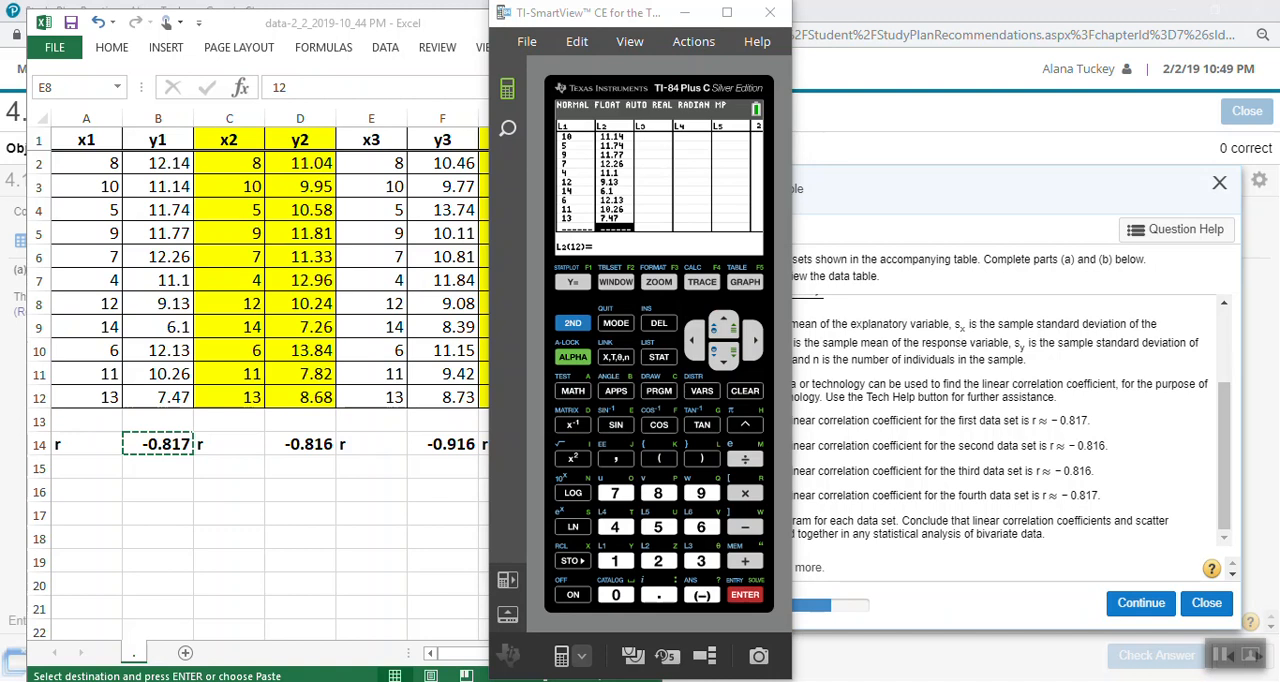
- Set up LinReg(ax+b) with L1 as Xlist, L2 as Ylist and an empty FreqList
click(659, 357)
key(Right)
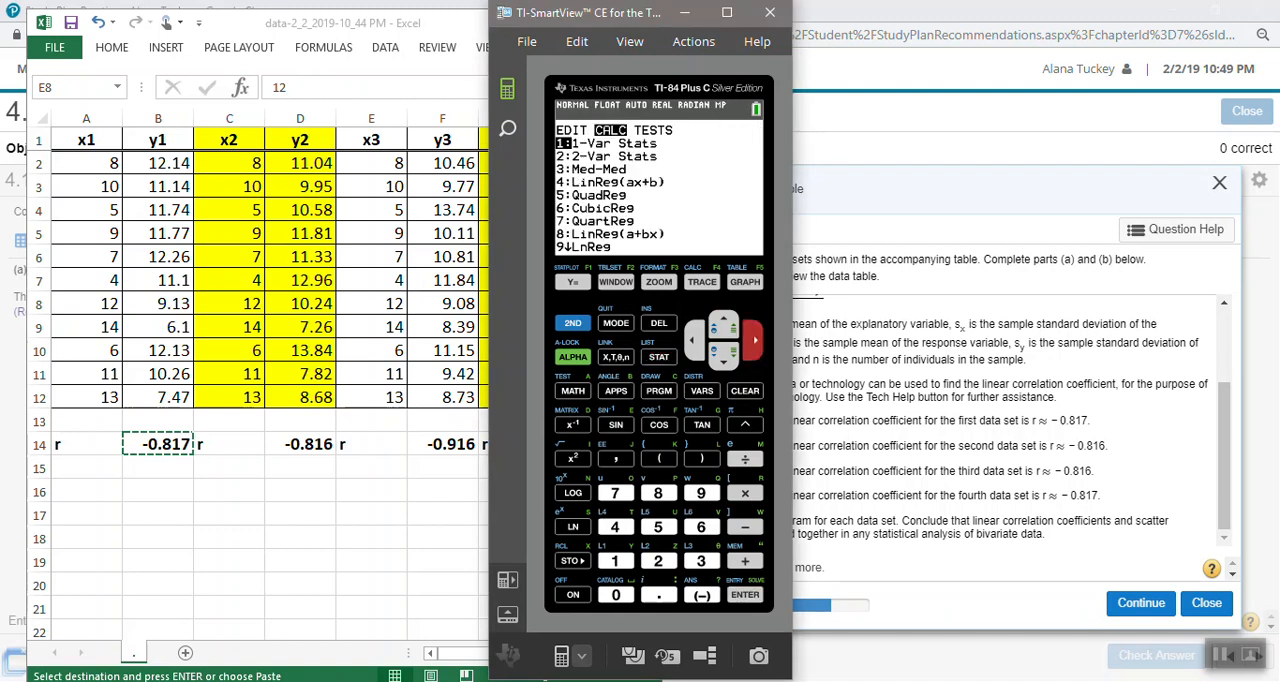
key(Down)
key(Down)
key(Down)
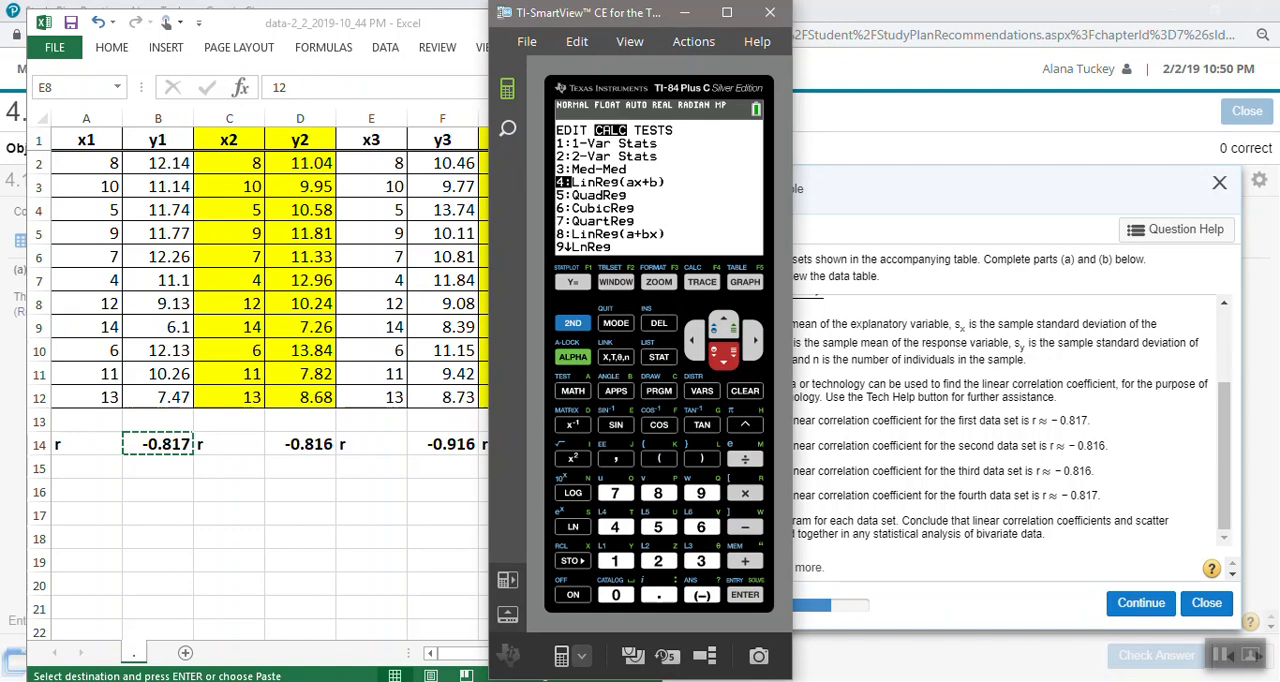
key(4)
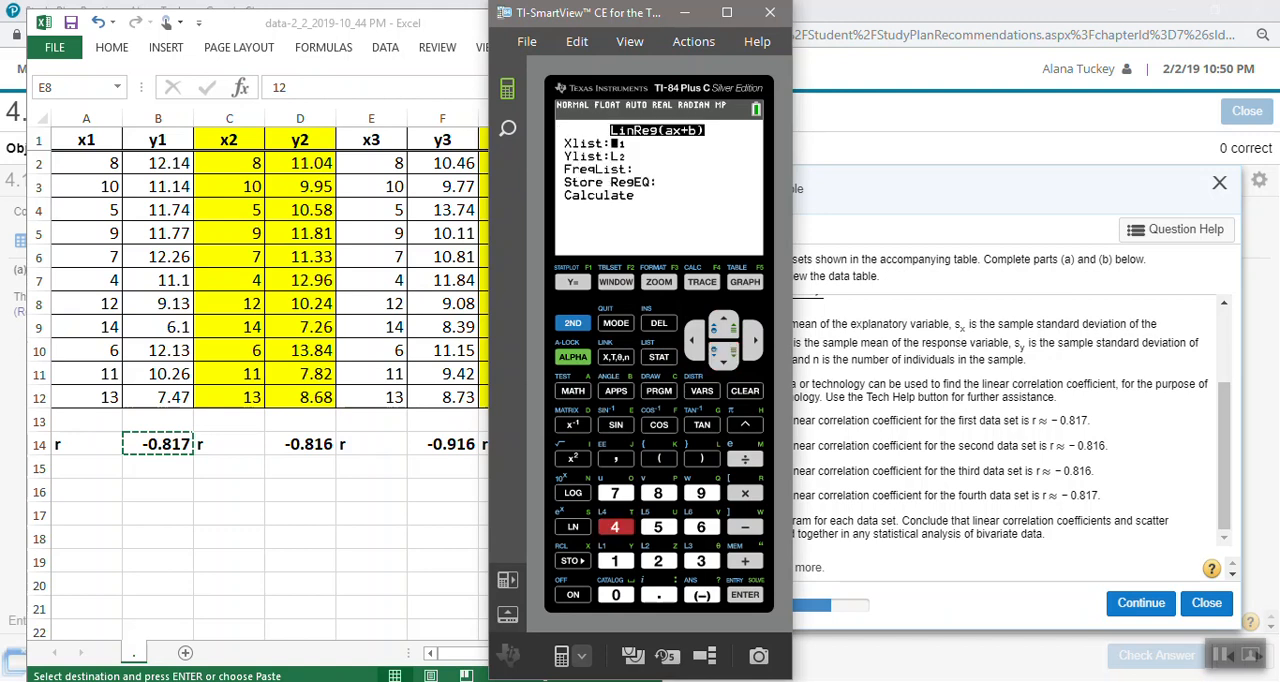
key(Down)
key(Up)
key(Down)
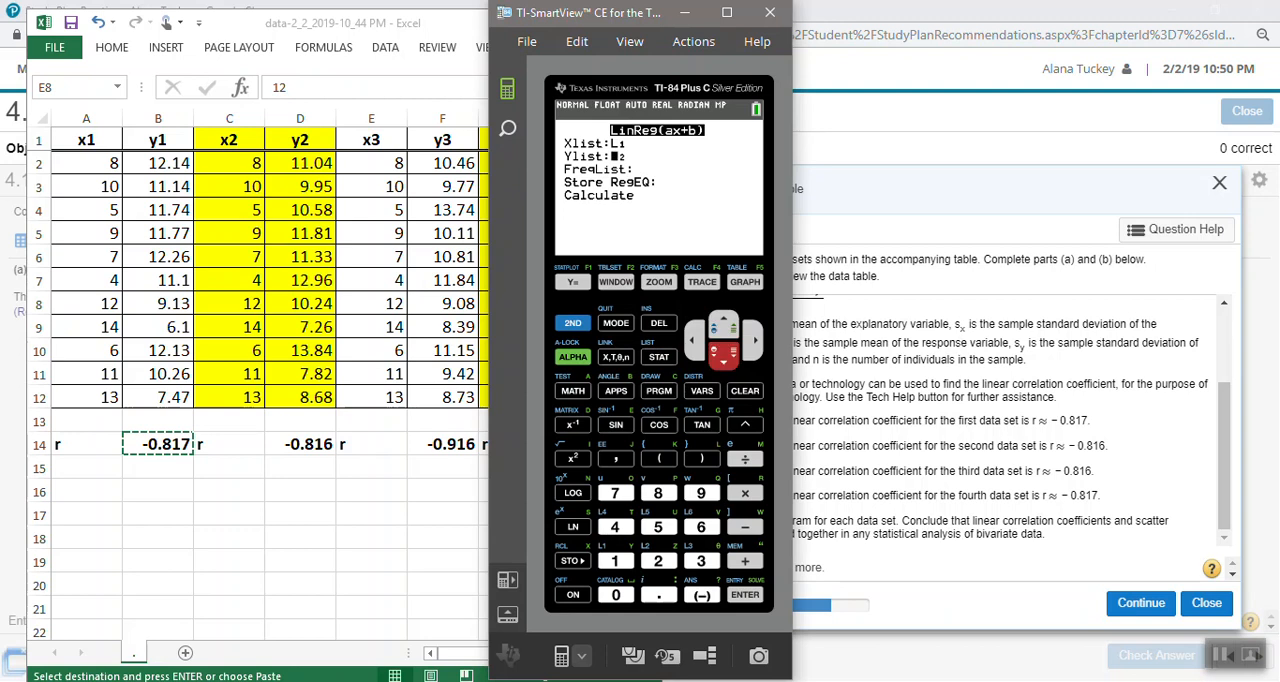
key(Down)
key(Escape)
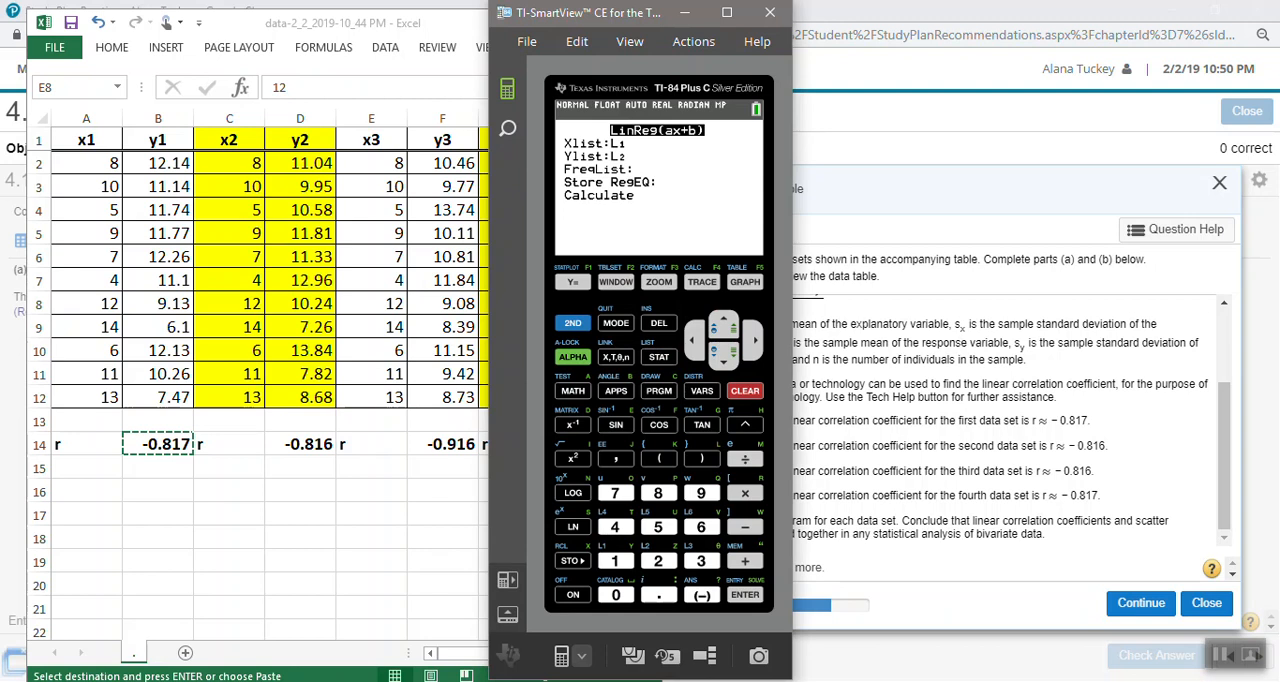
key(Down)
key(Down)
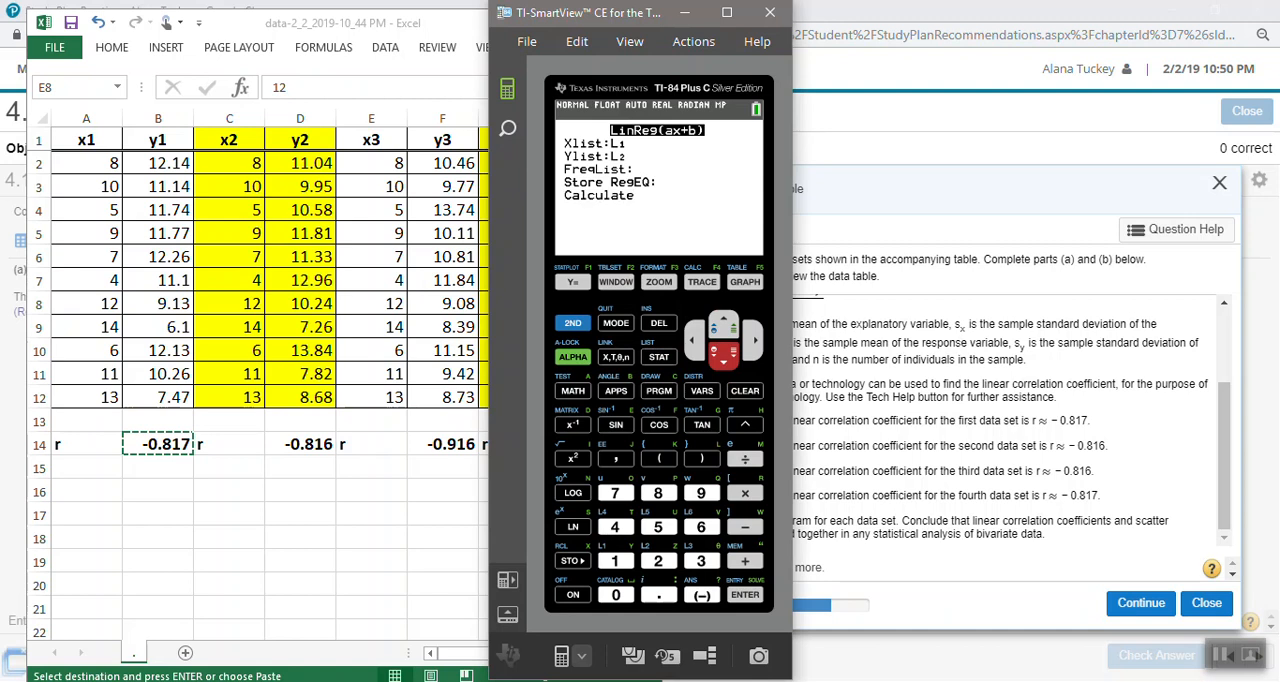
- Store the regression equation in Y1 and calculate the regression
key(Up)
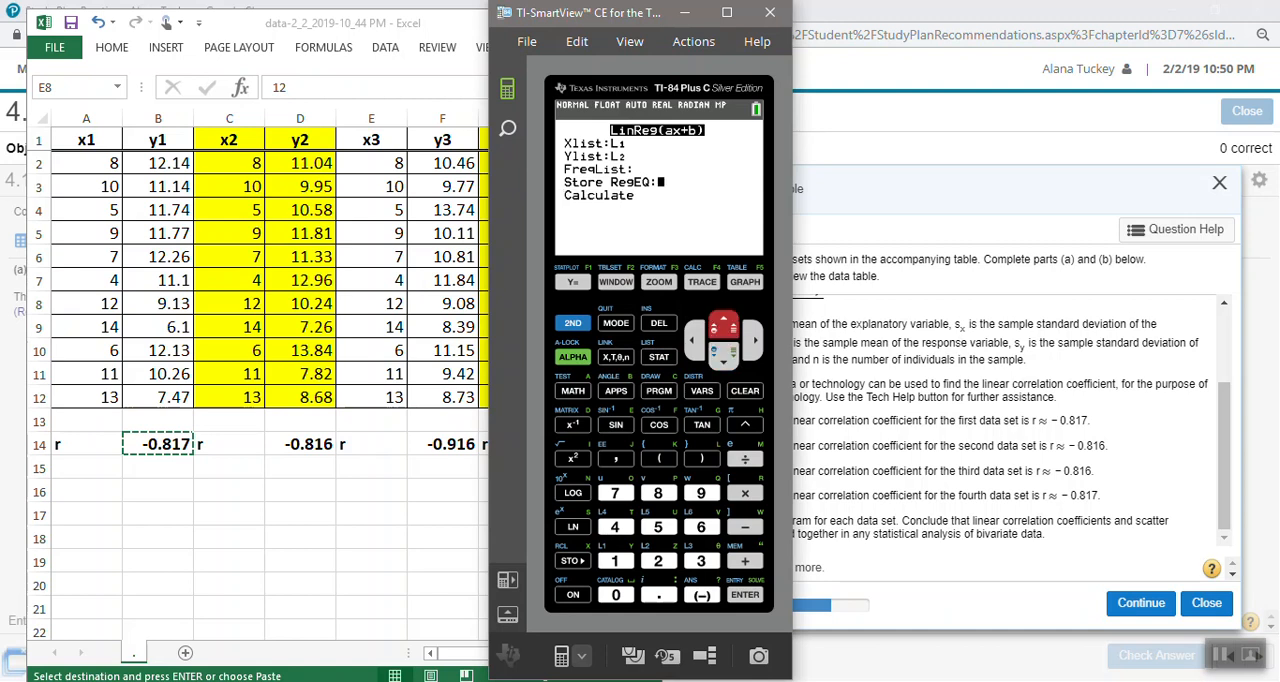
click(702, 391)
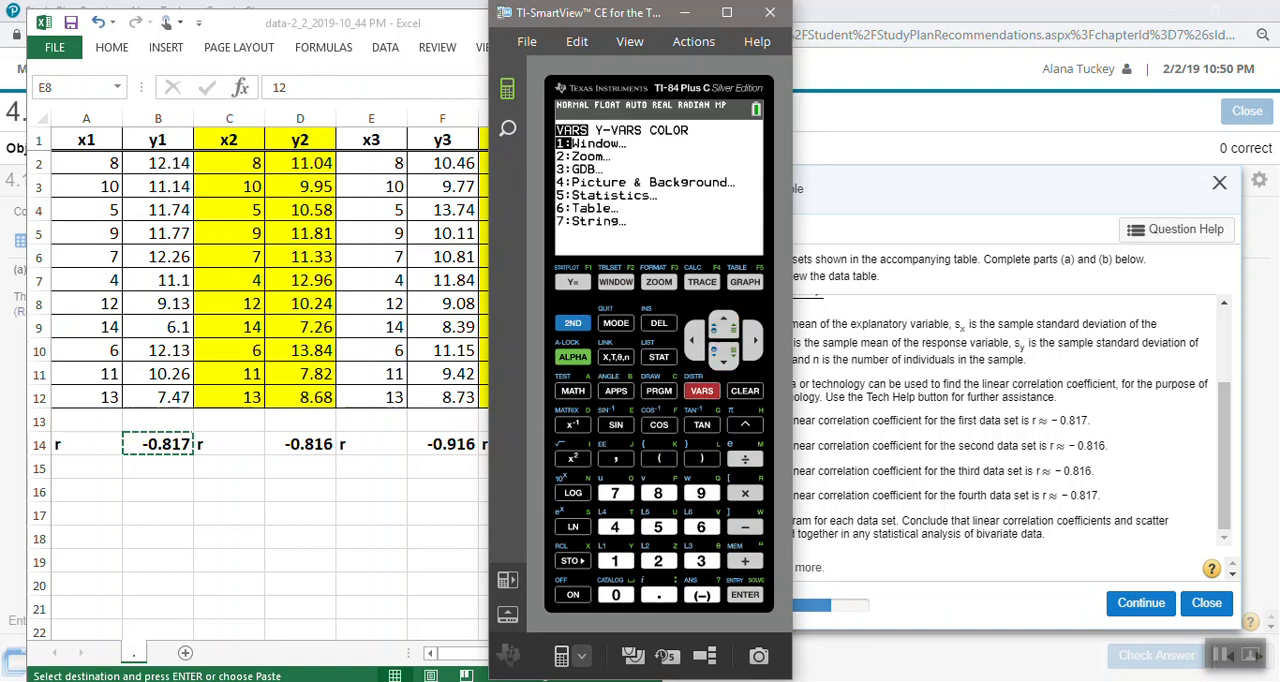
key(Right)
key(1)
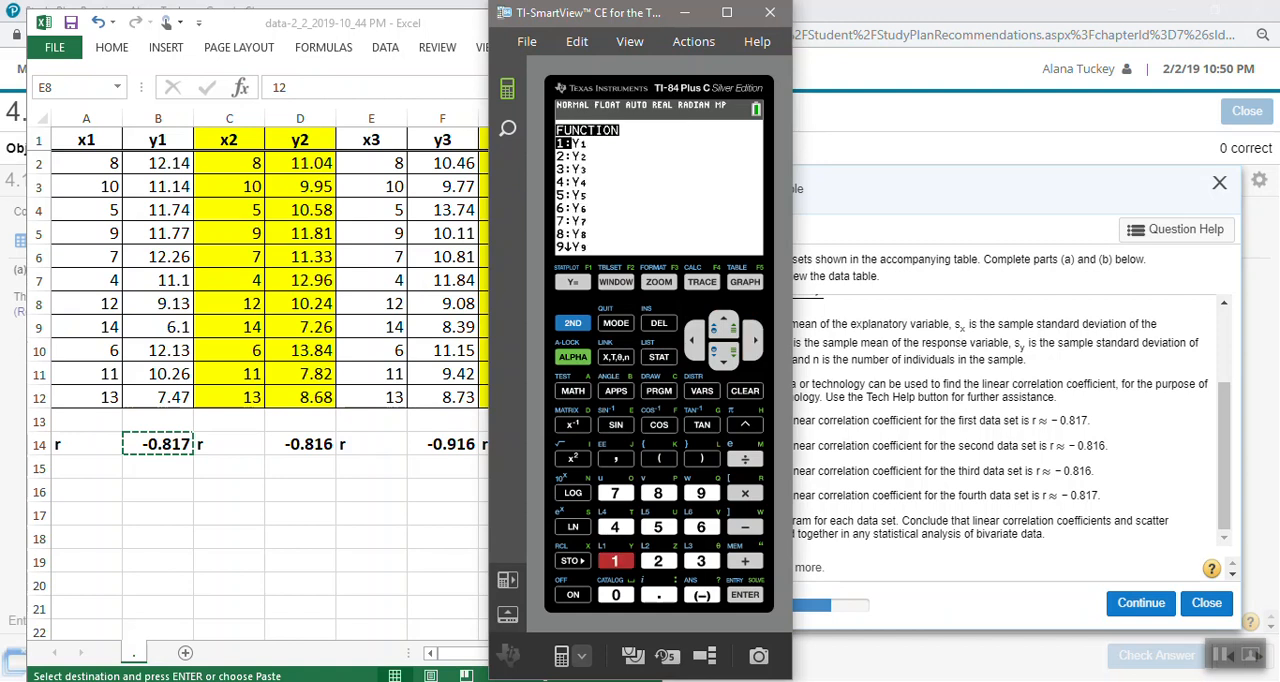
key(Down)
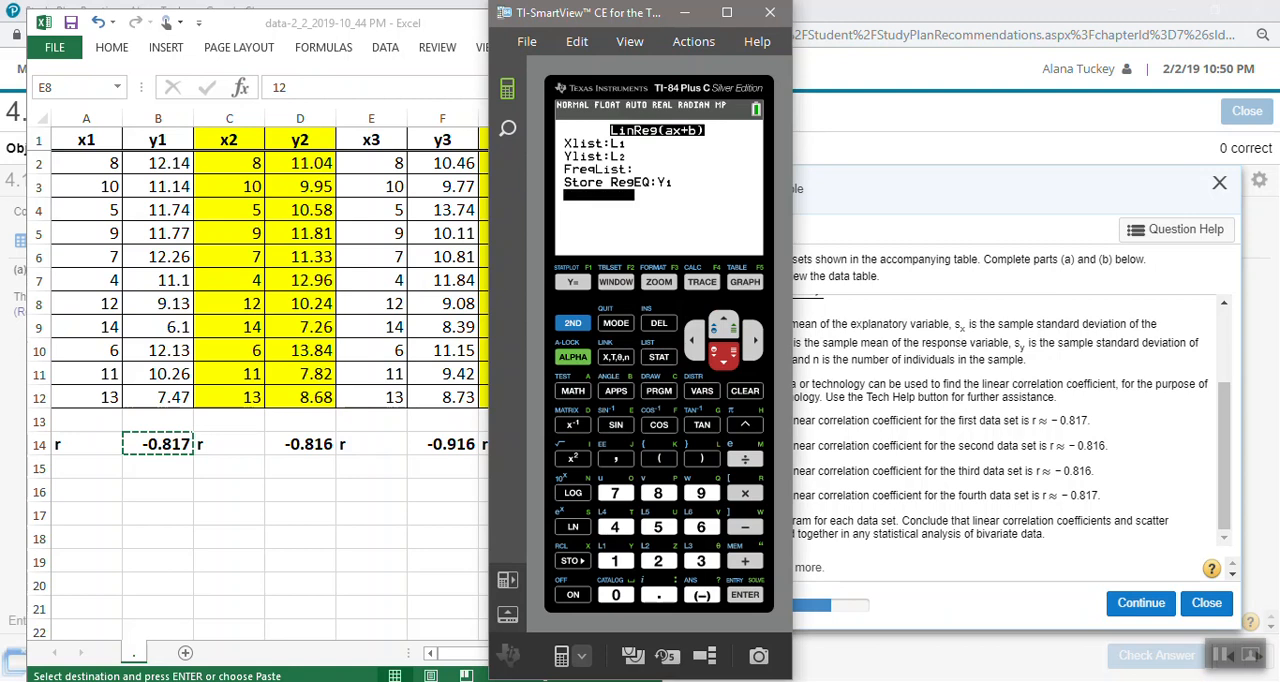
key(Return)
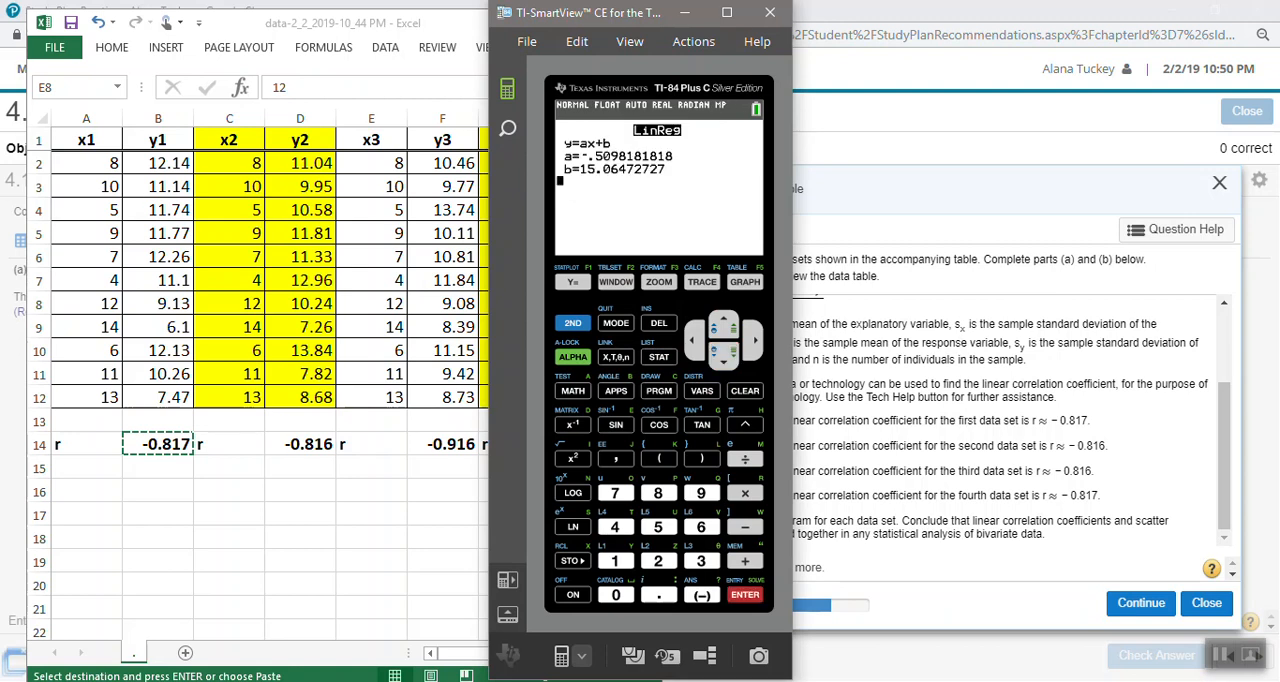
- Turn on STAT DIAGNOSTICS in the calculator's mode settings and return to the home screen
click(616, 323)
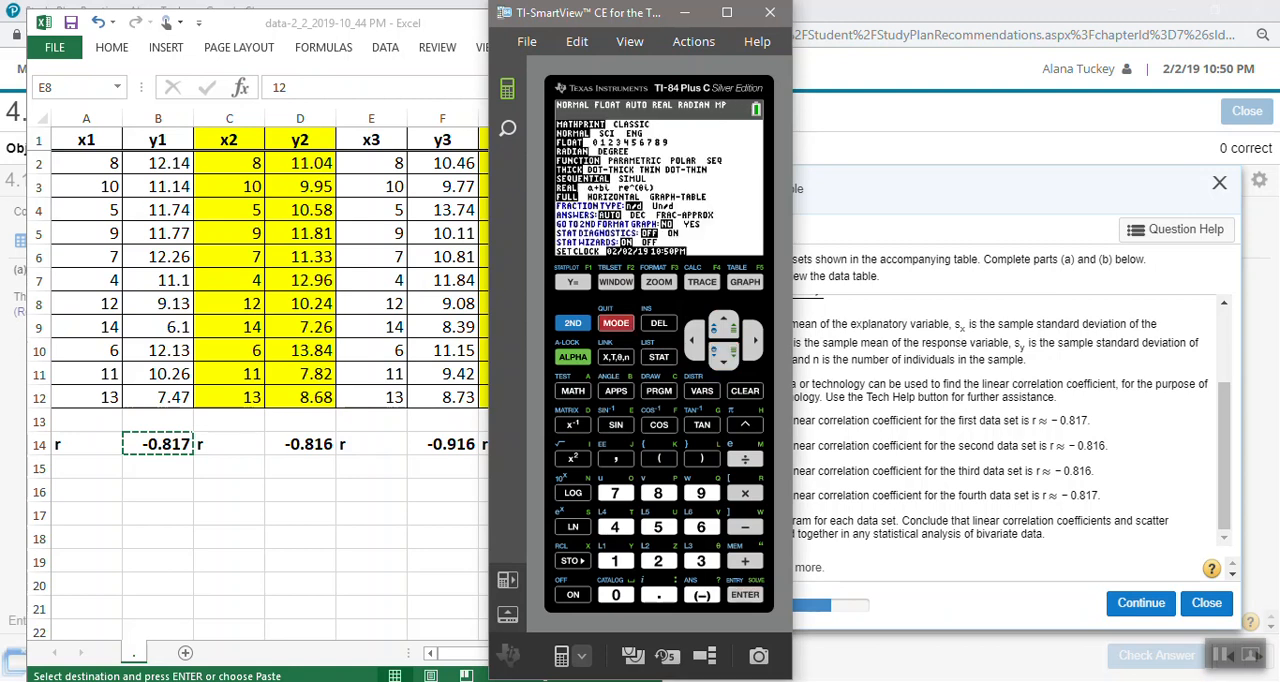
key(Left)
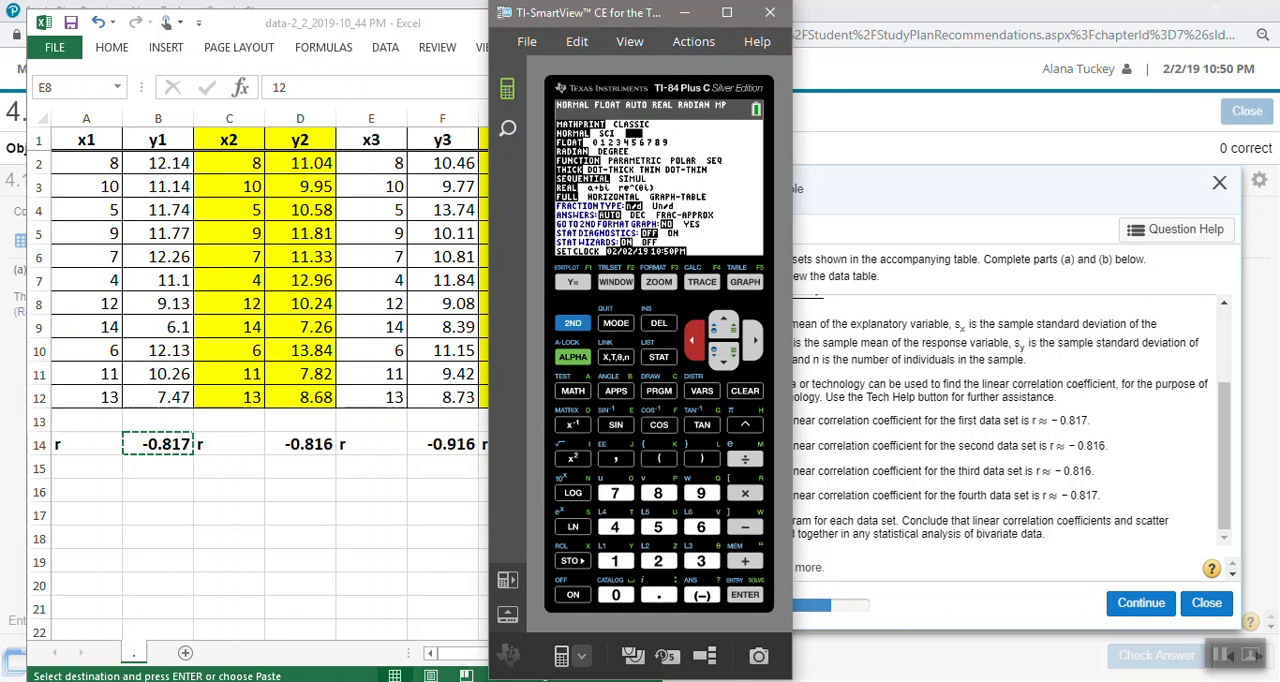
key(Down)
key(Down)
key(Down)
key(Down)
key(Down)
key(Down)
key(Down)
key(Down)
key(Down)
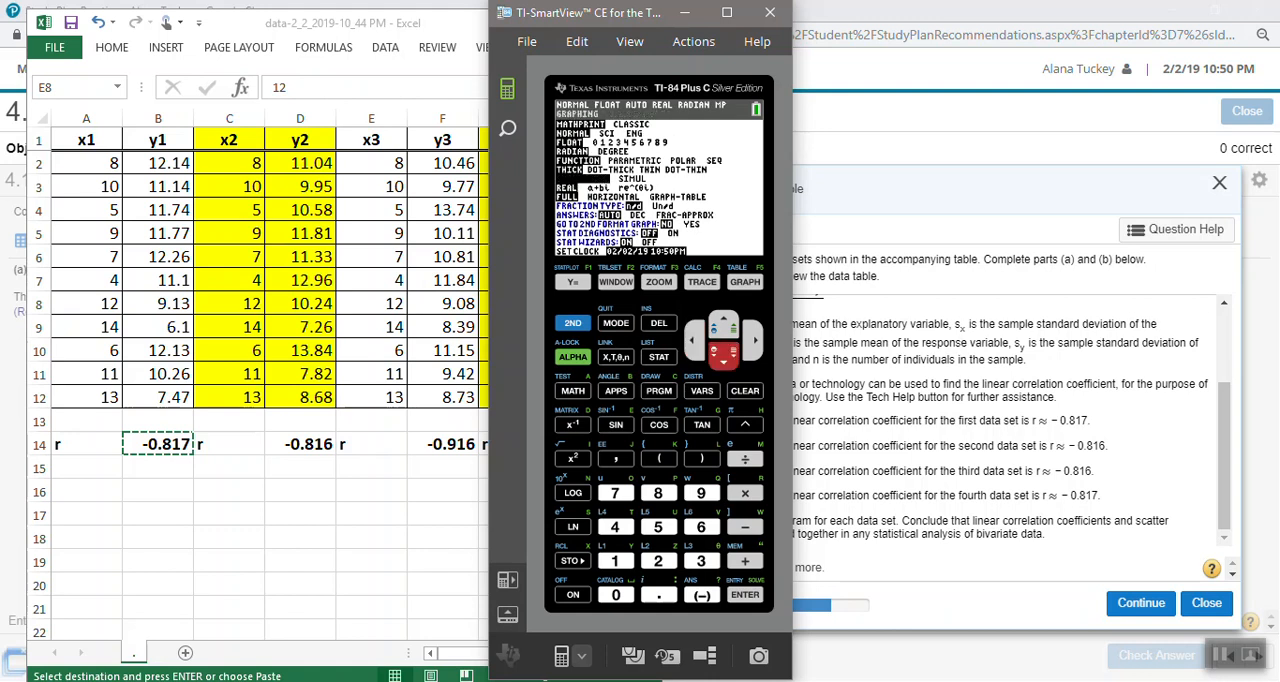
key(Down)
key(Down)
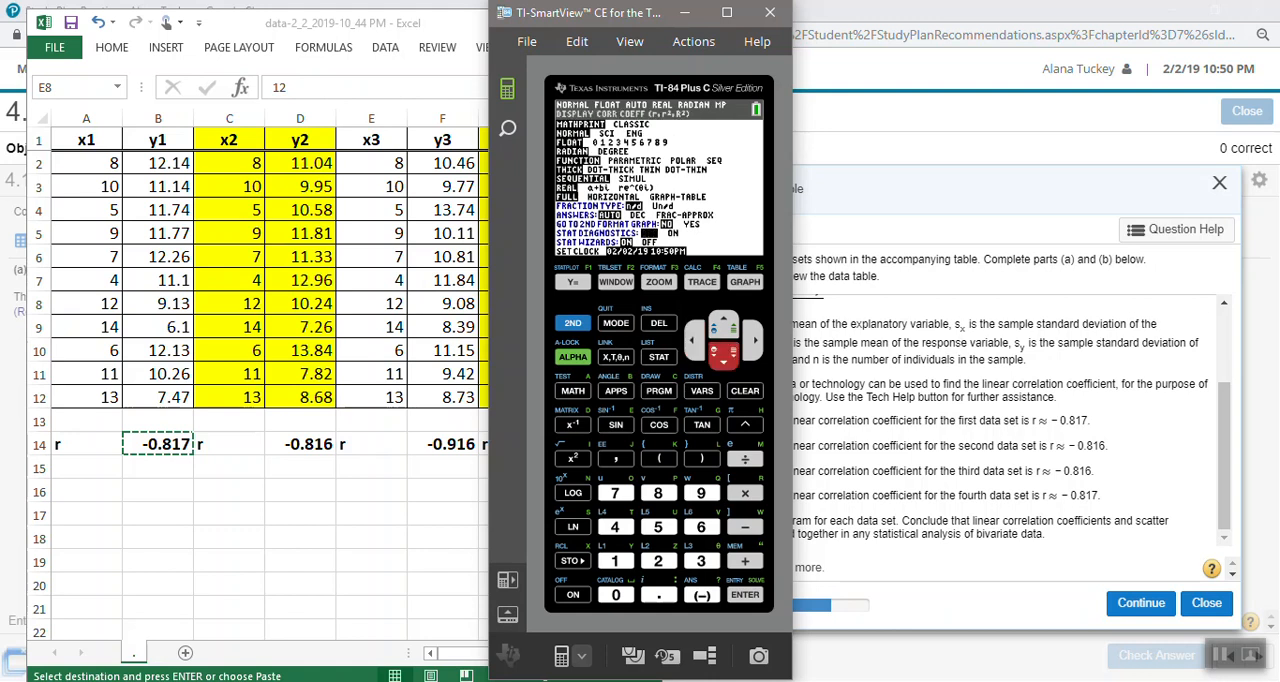
key(Right)
key(Return)
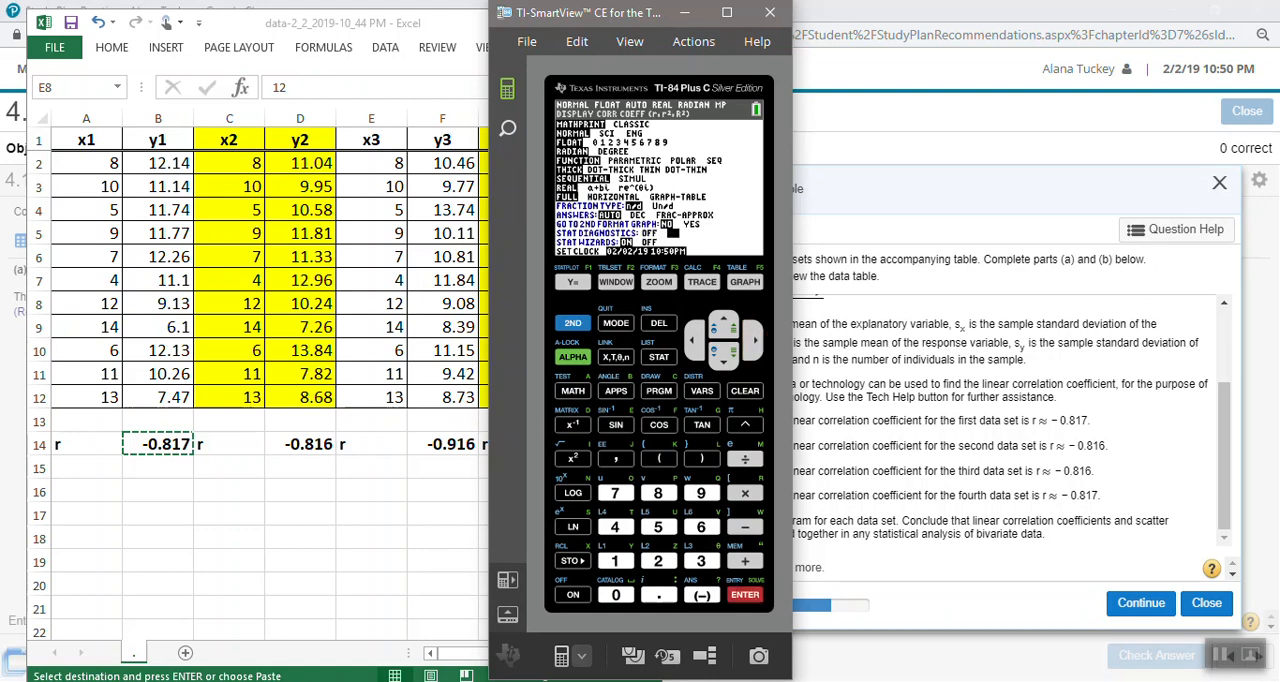
key(Left)
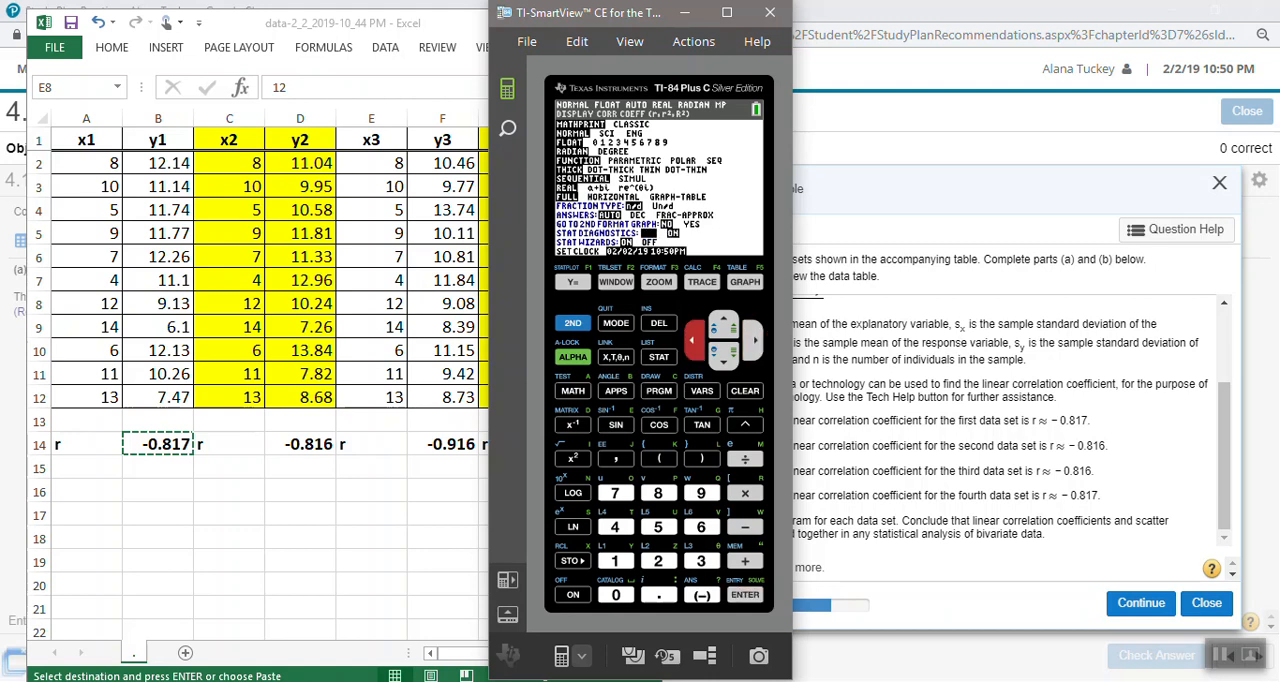
click(573, 323)
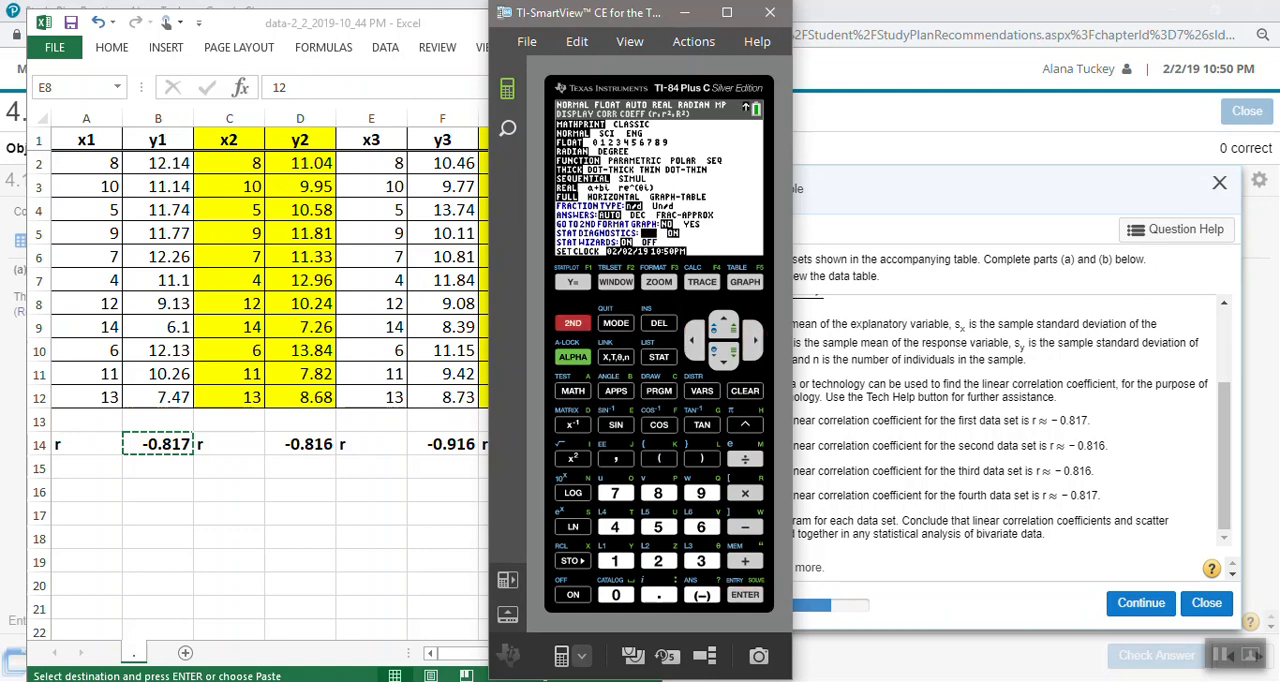
click(616, 323)
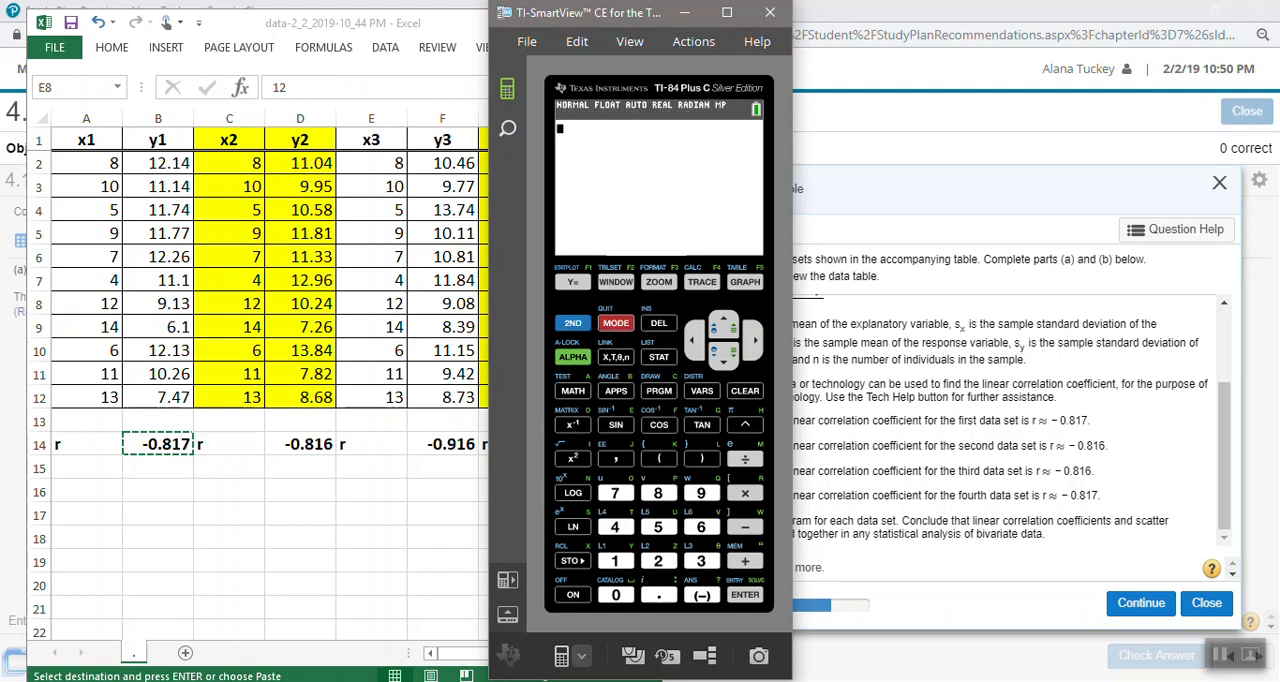
- Run LinReg(ax+b) again on L1 and L2 without storing the equation to obtain the correlation coefficient
click(658, 357)
key(Right)
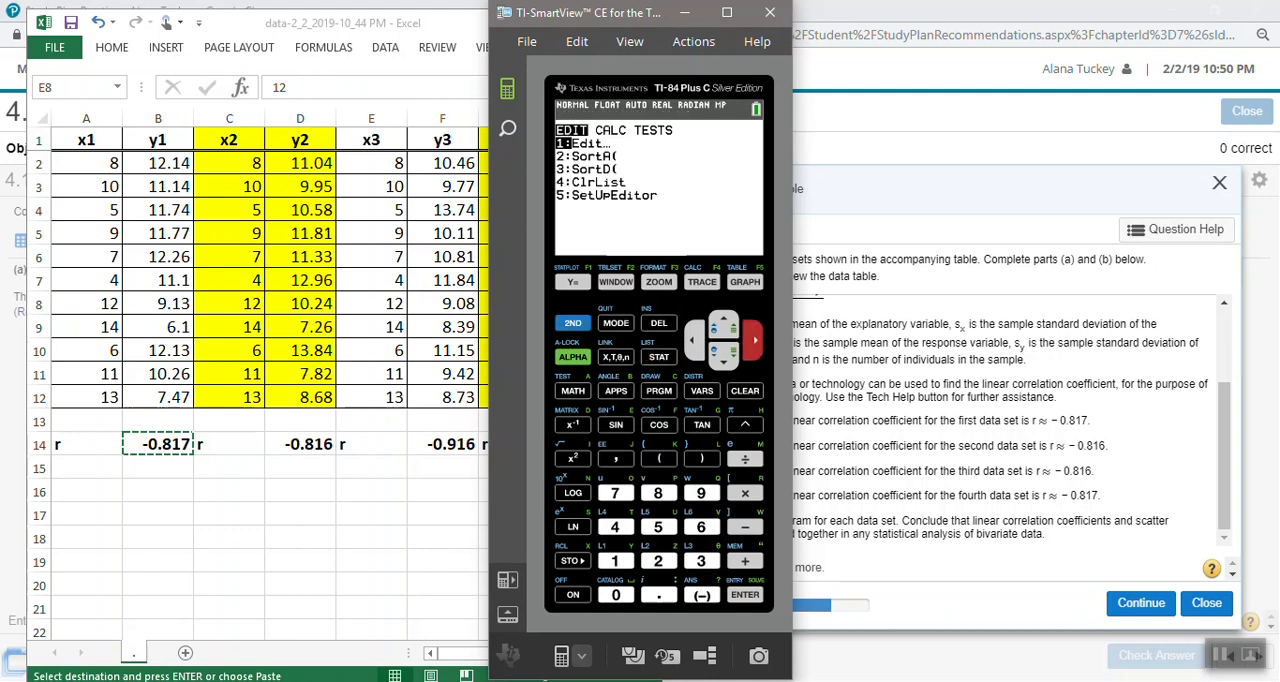
key(4)
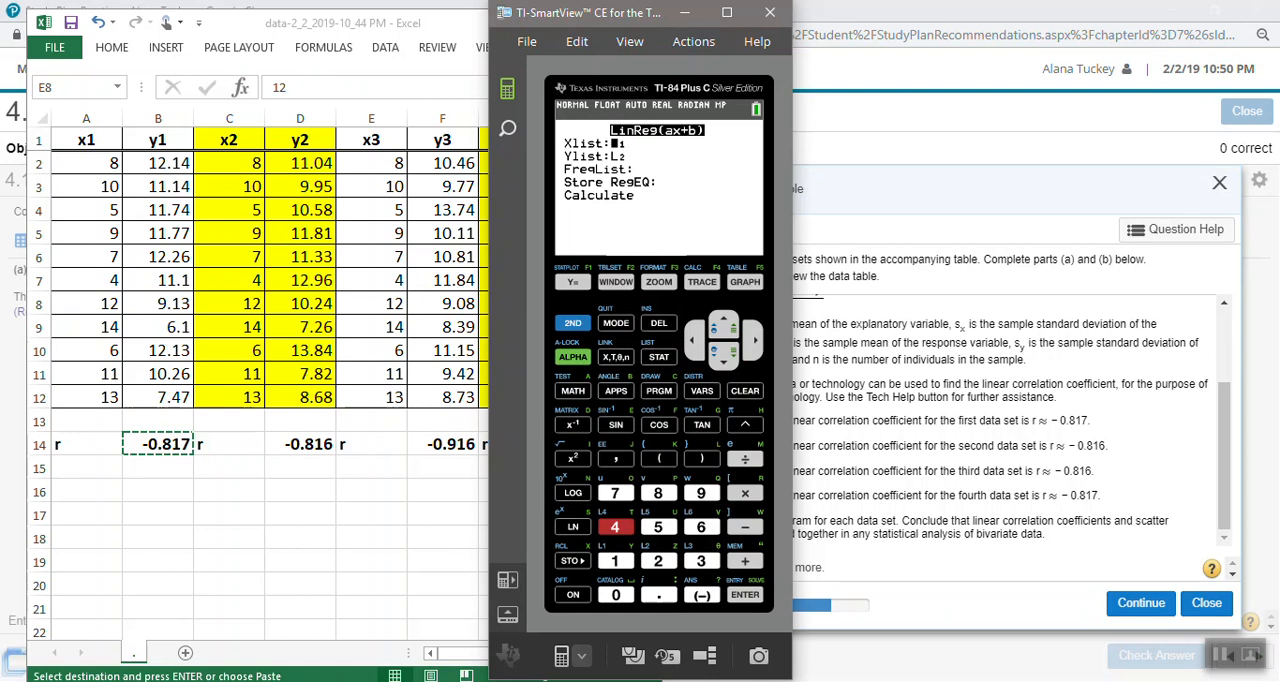
key(Down)
key(Down)
key(Down)
key(Down)
key(Return)
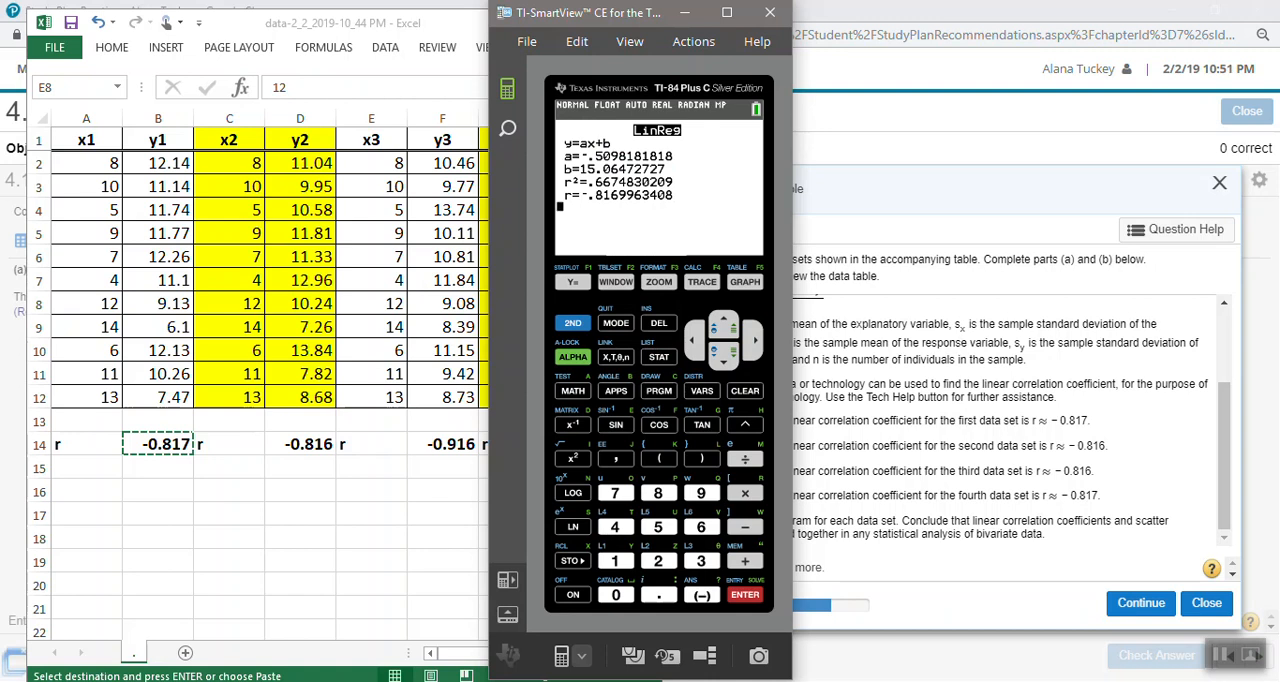
- Glance at the Excel workbook, return to the TI-84 emulator, and look through lists L3 to L6 in its list editor
key(alt+Tab)
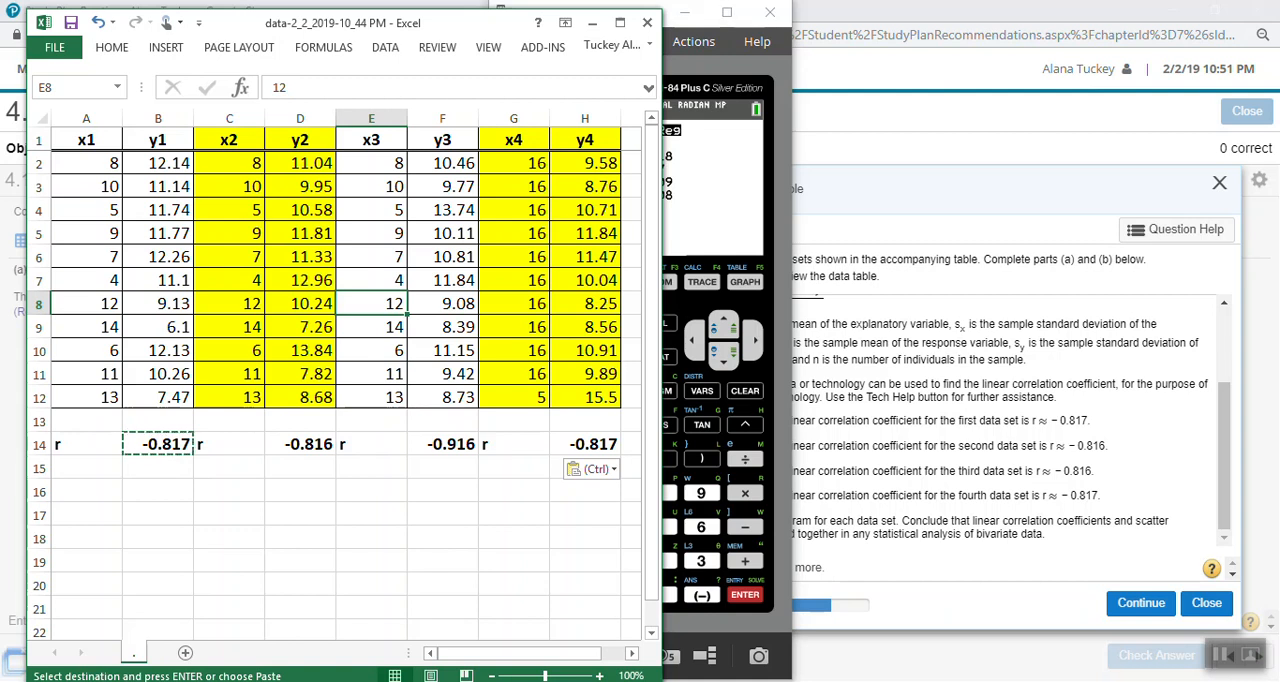
key(alt+Tab)
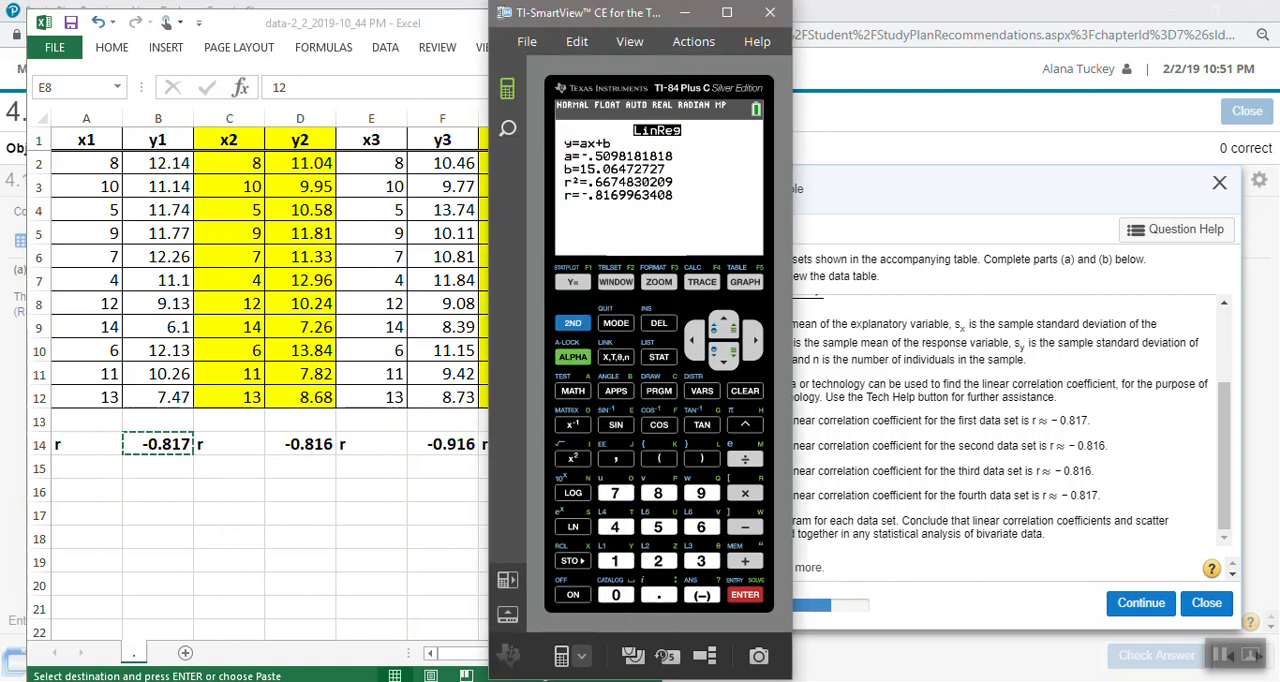
click(659, 357)
key(Return)
key(Right)
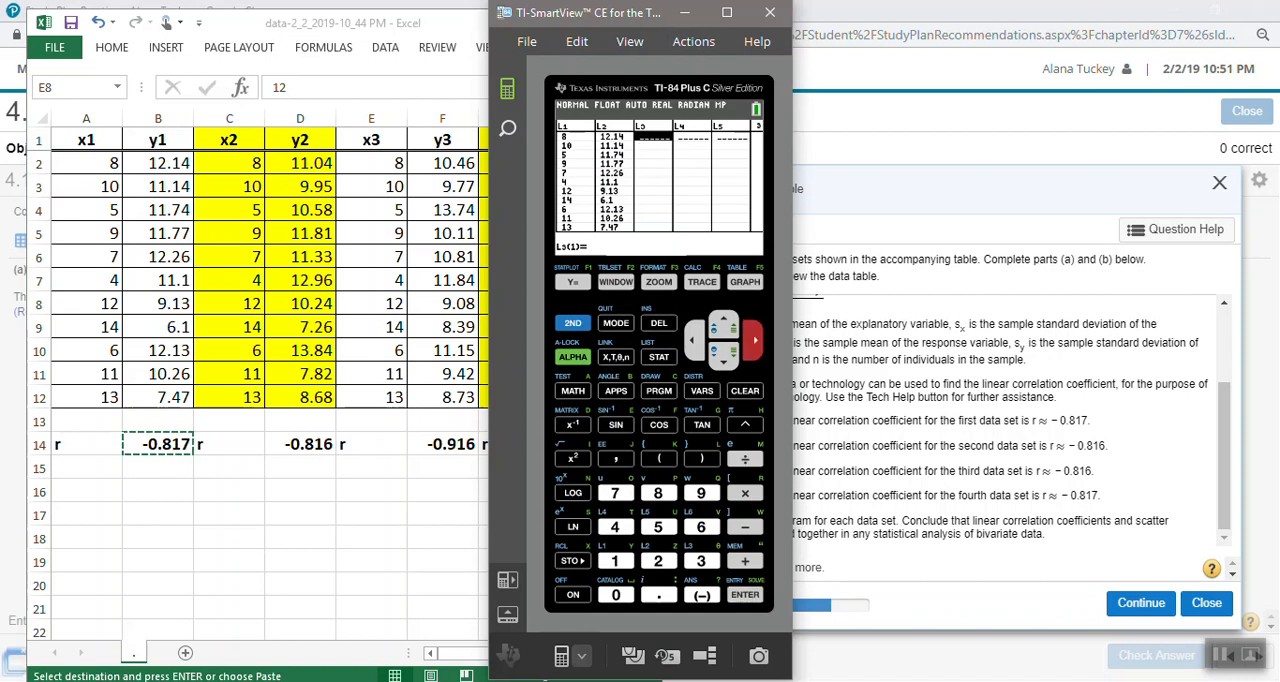
key(Right)
key(Right)
key(Right)
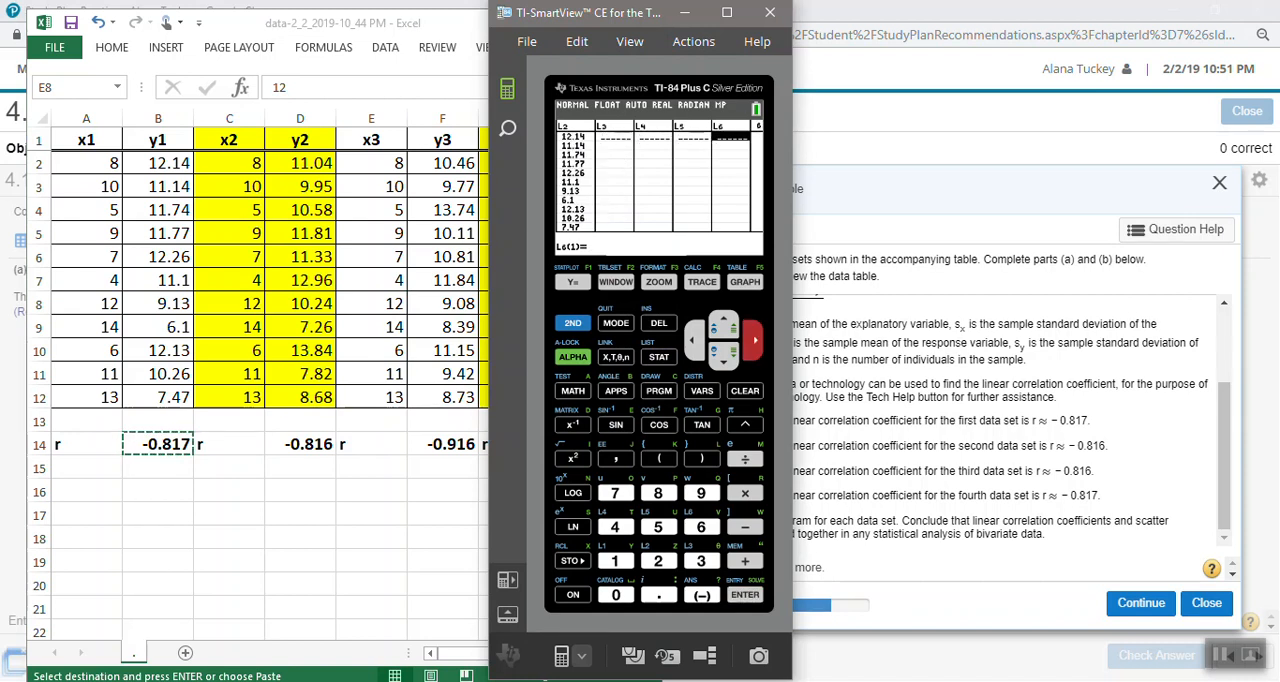
key(Left)
key(Left)
key(Left)
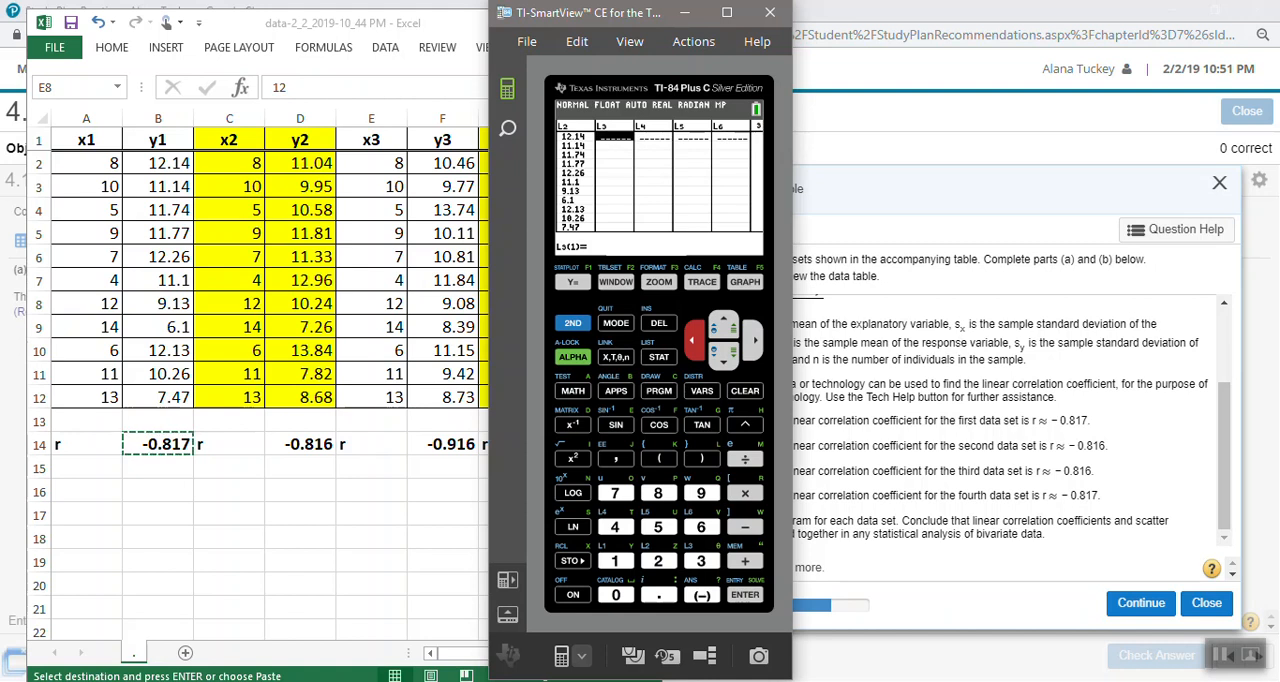
- Enter 8, 10 and 5 as the first three values of list L3
text(8)
key(Return)
text(10)
key(Return)
text(5)
key(Return)
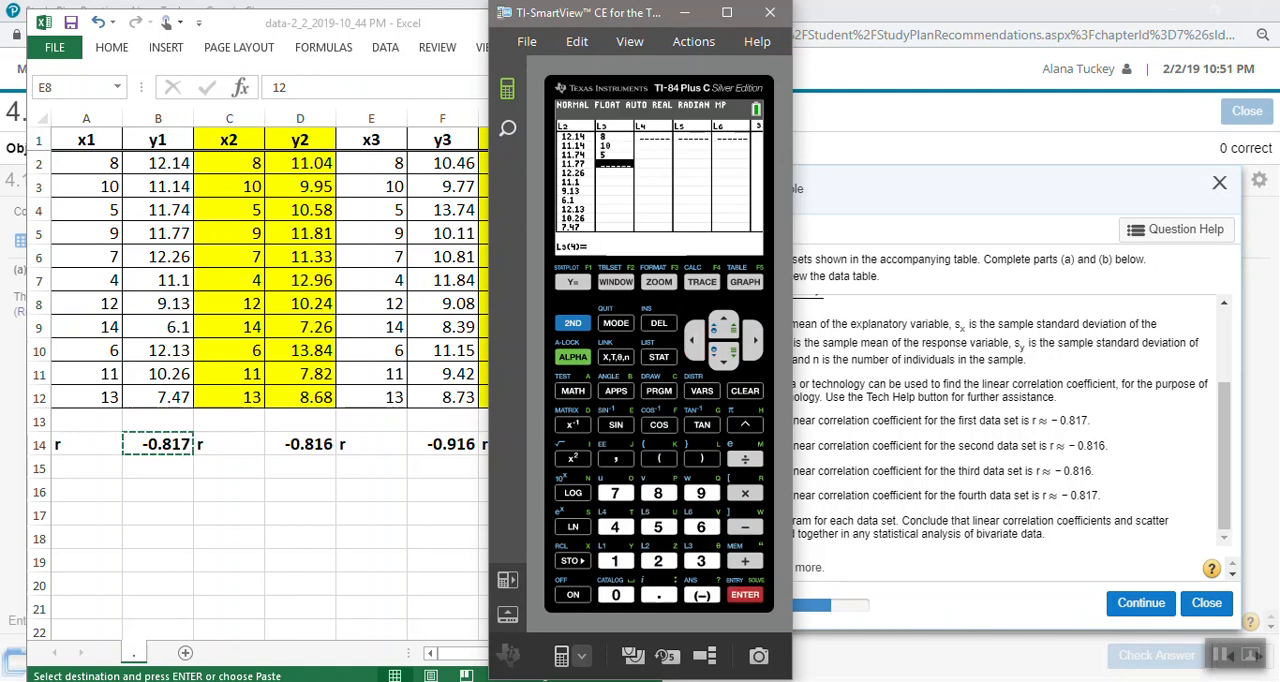
- Clear the whole list L3 from its heading in the list editor
key(Up)
key(Up)
key(Up)
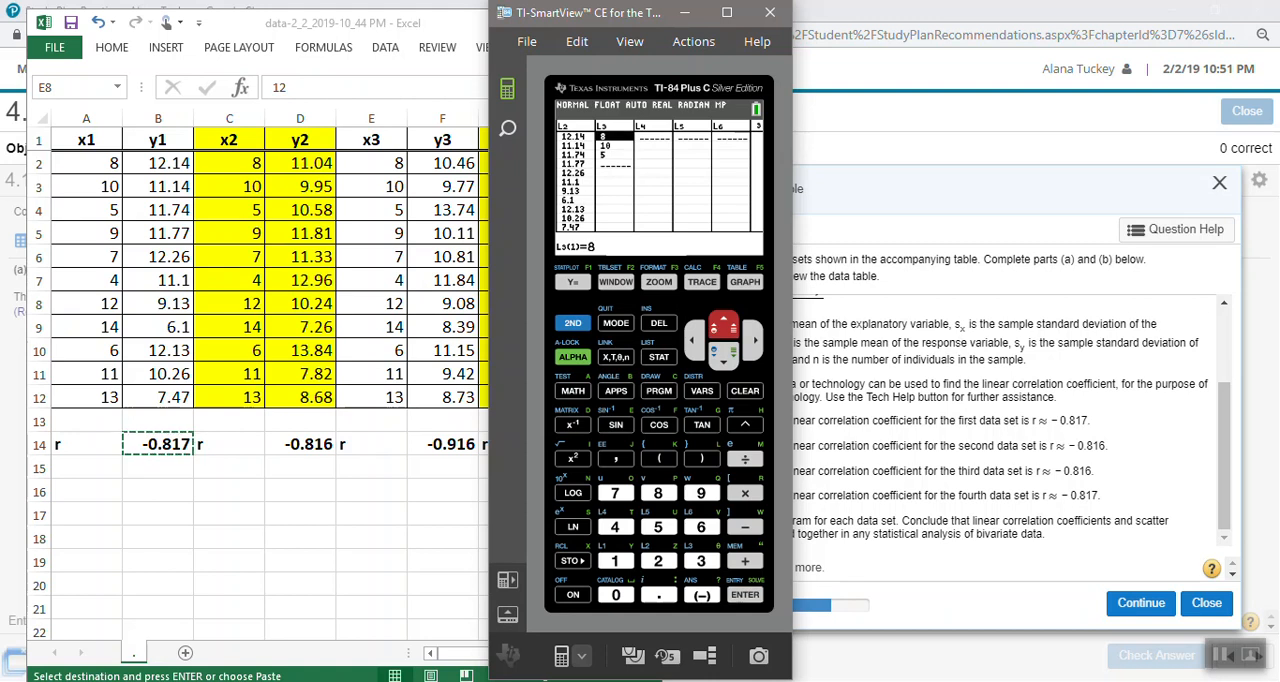
key(Up)
key(Delete)
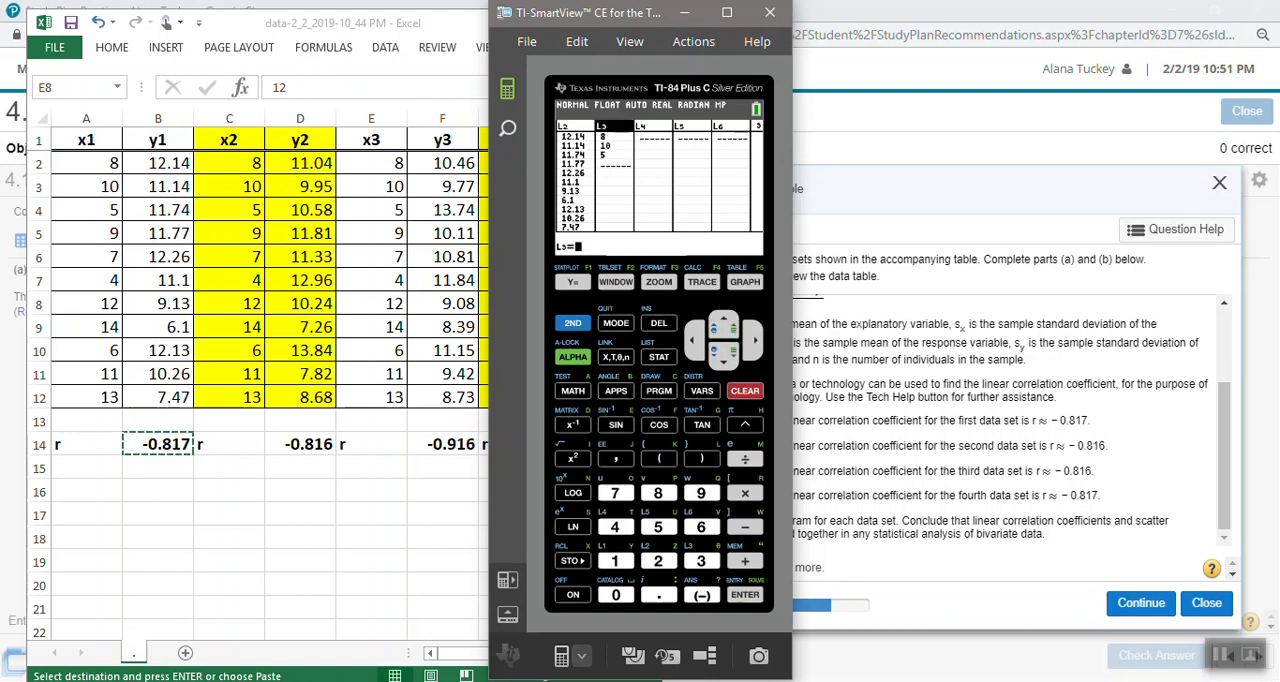
key(Return)
- Look over the first entries of lists L1 and L2, ending on the first value of L2
key(Left)
key(Left)
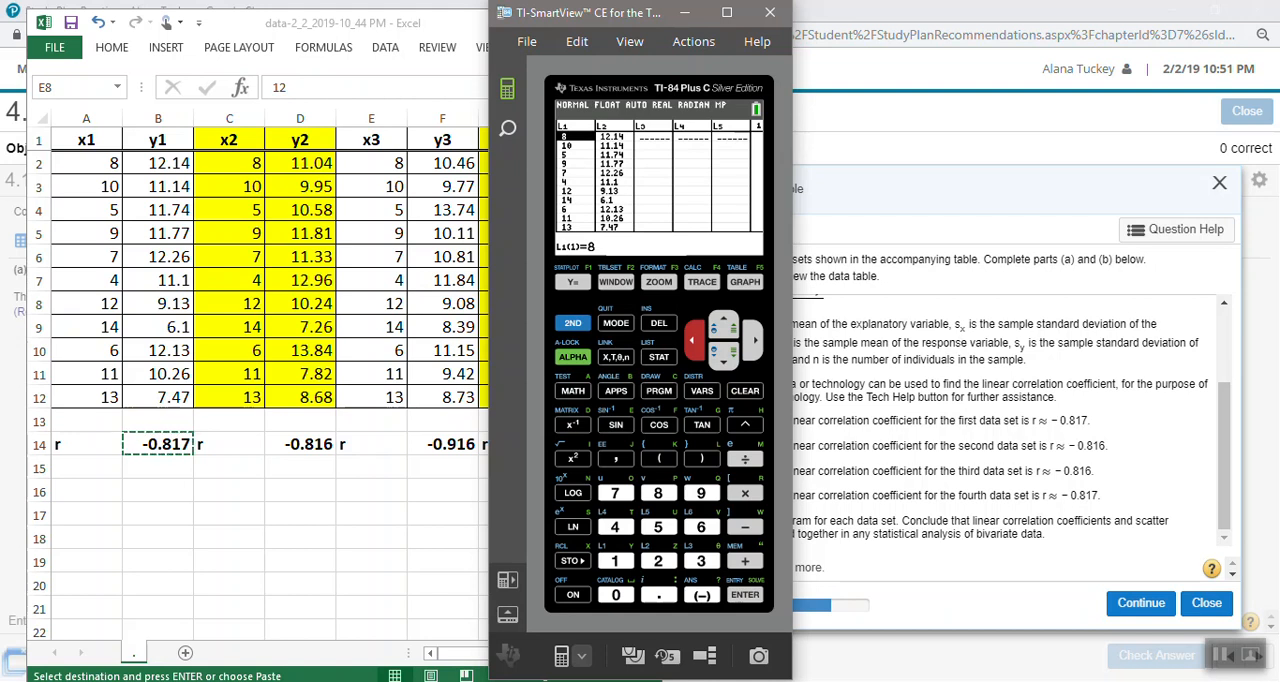
key(Down)
key(Down)
key(Down)
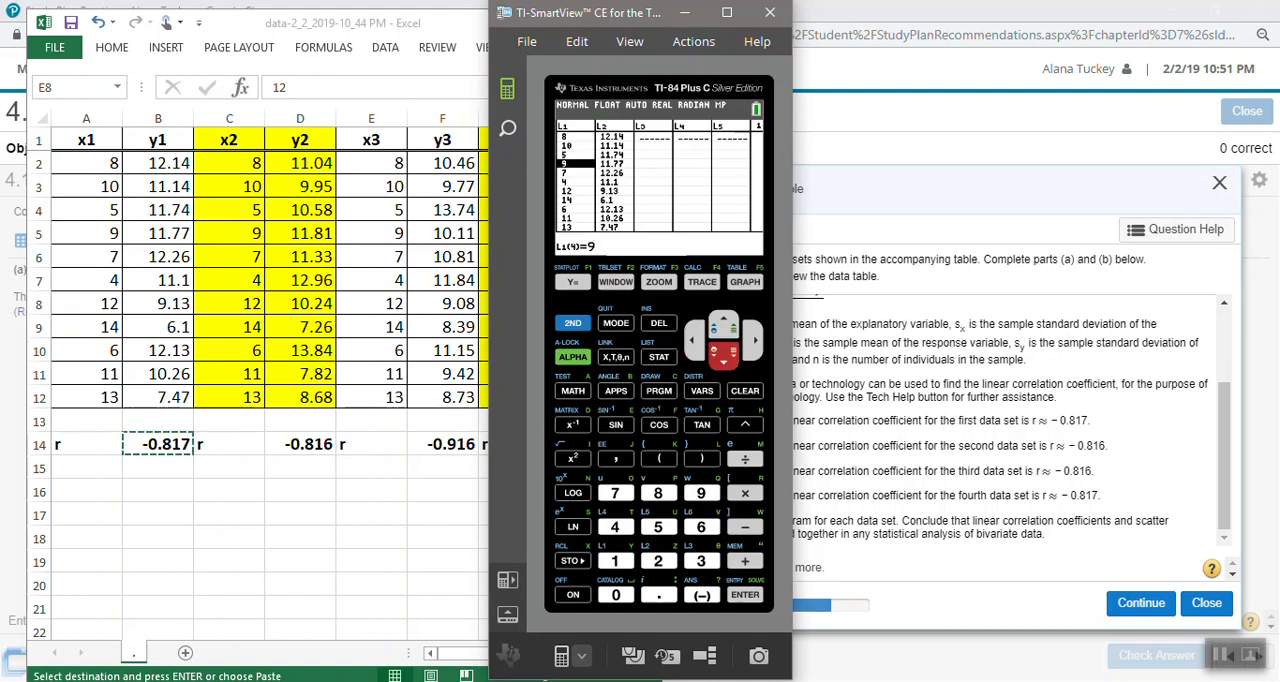
key(Right)
key(Up)
key(Up)
key(Up)
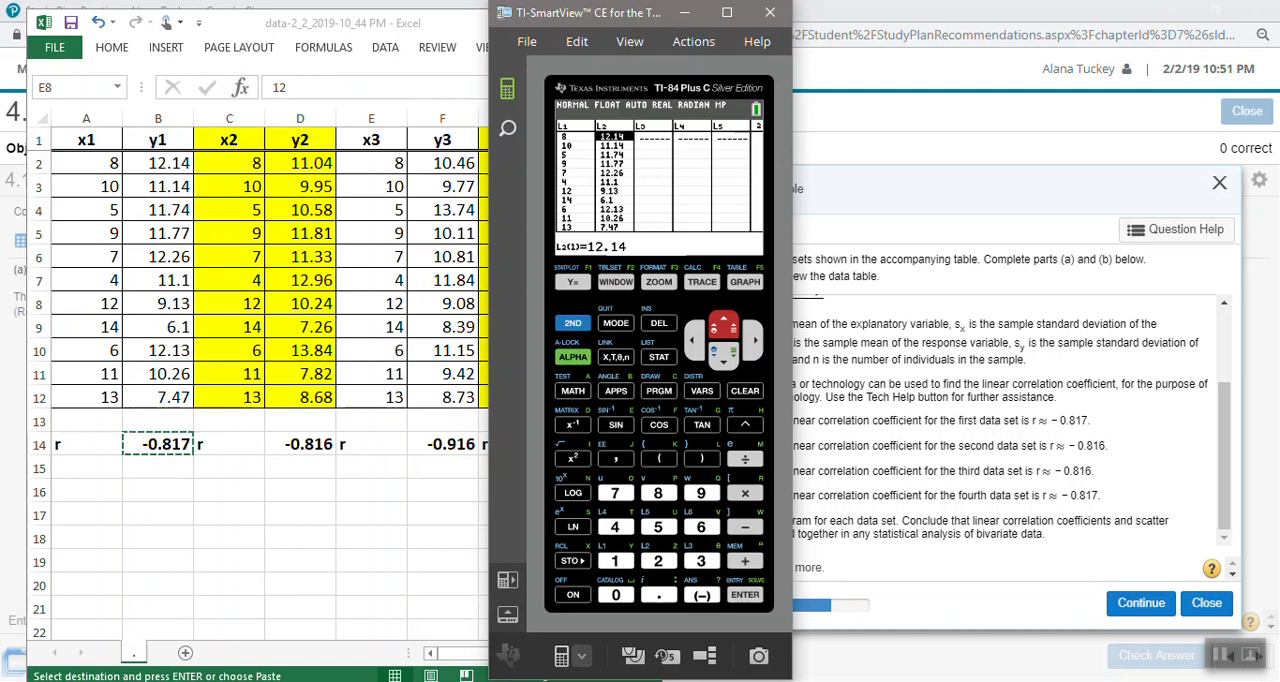
- Shift the calculator window aside, then switch to the MathXL example and reveal all its remaining parts
drag(622, 20, 752, 22)
drag(806, 22, 744, 20)
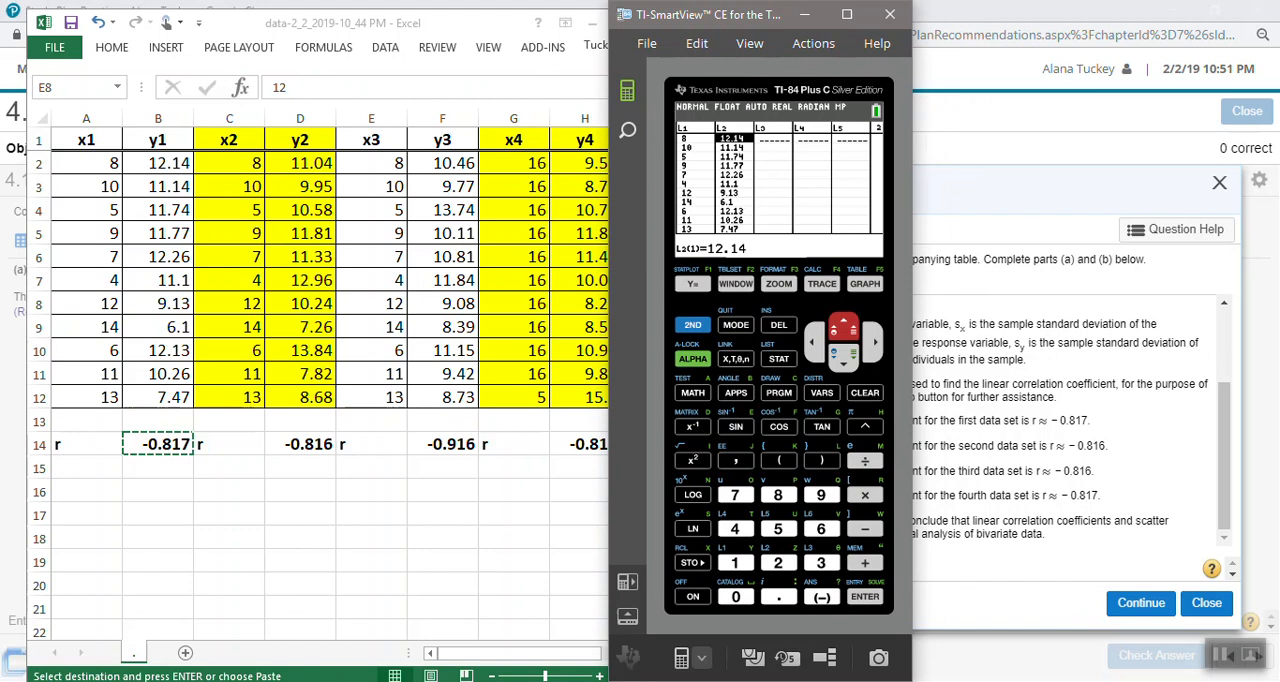
click(1141, 603)
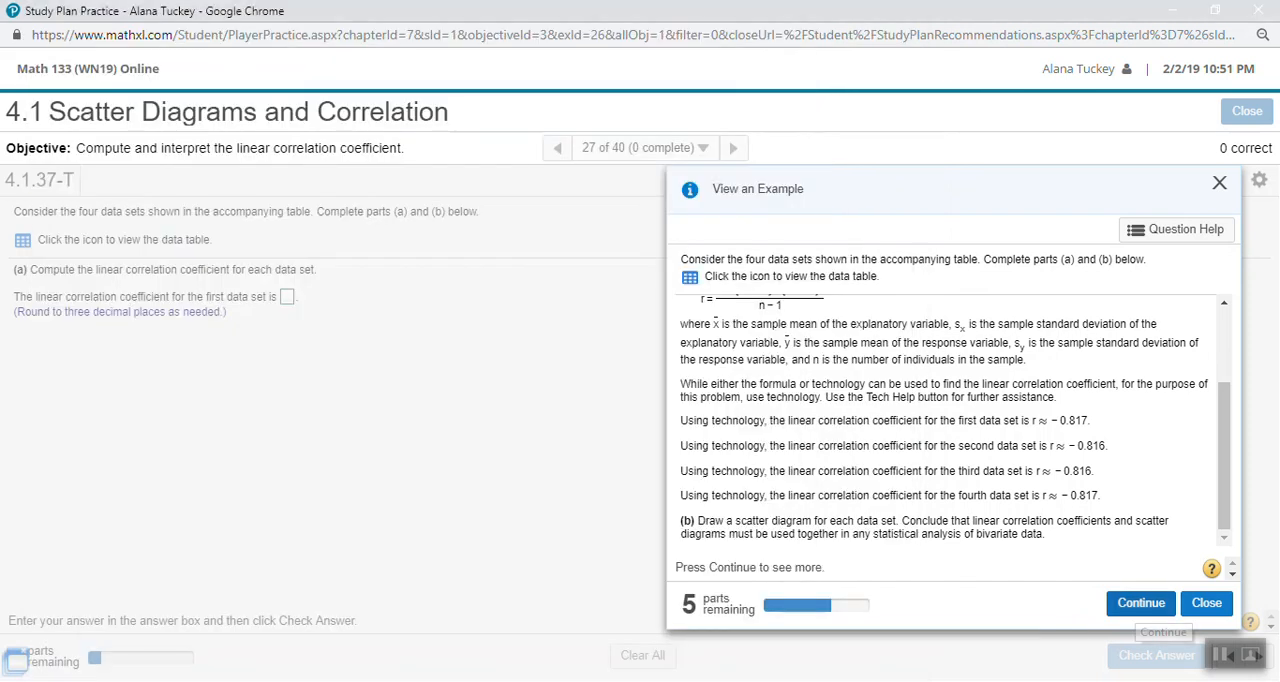
click(1141, 603)
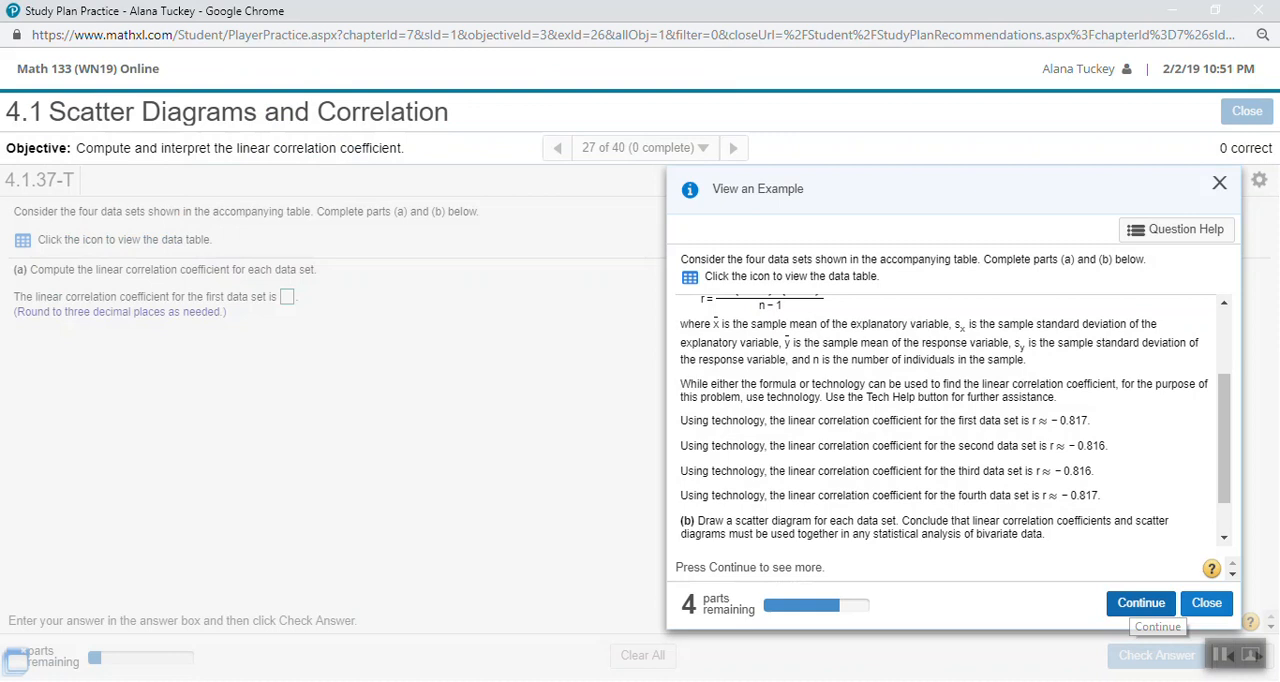
click(1141, 603)
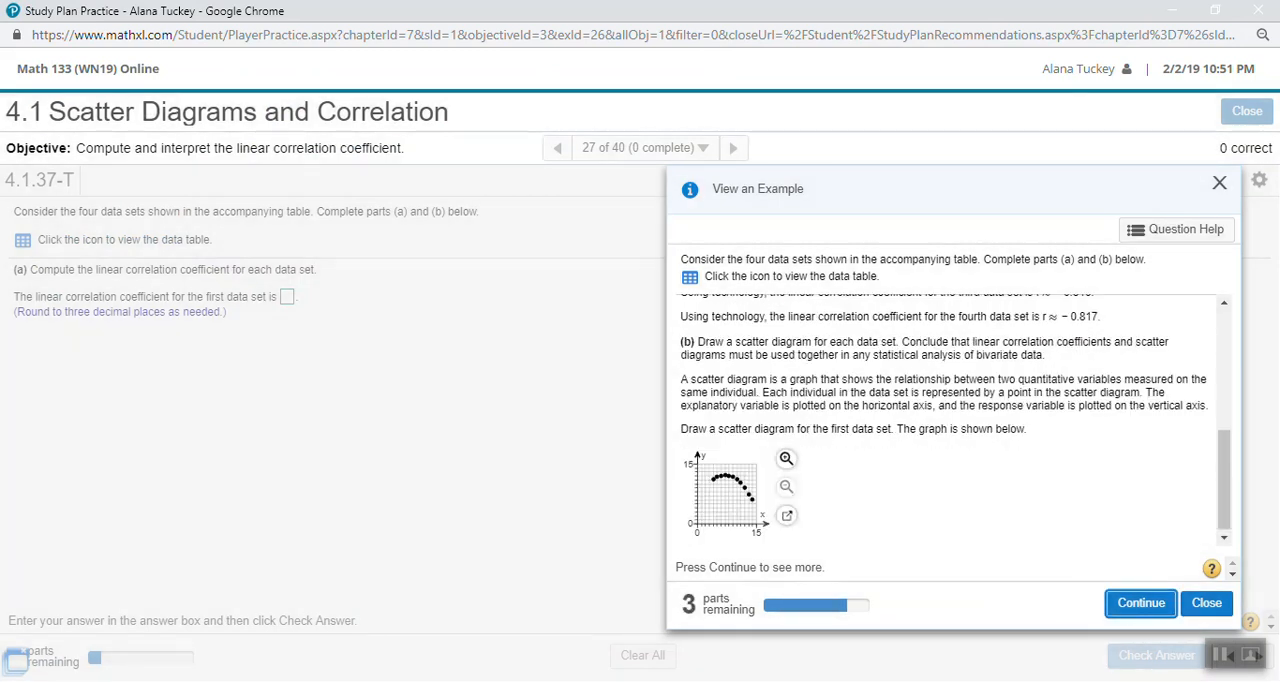
click(1141, 603)
click(1141, 603)
click(1141, 603)
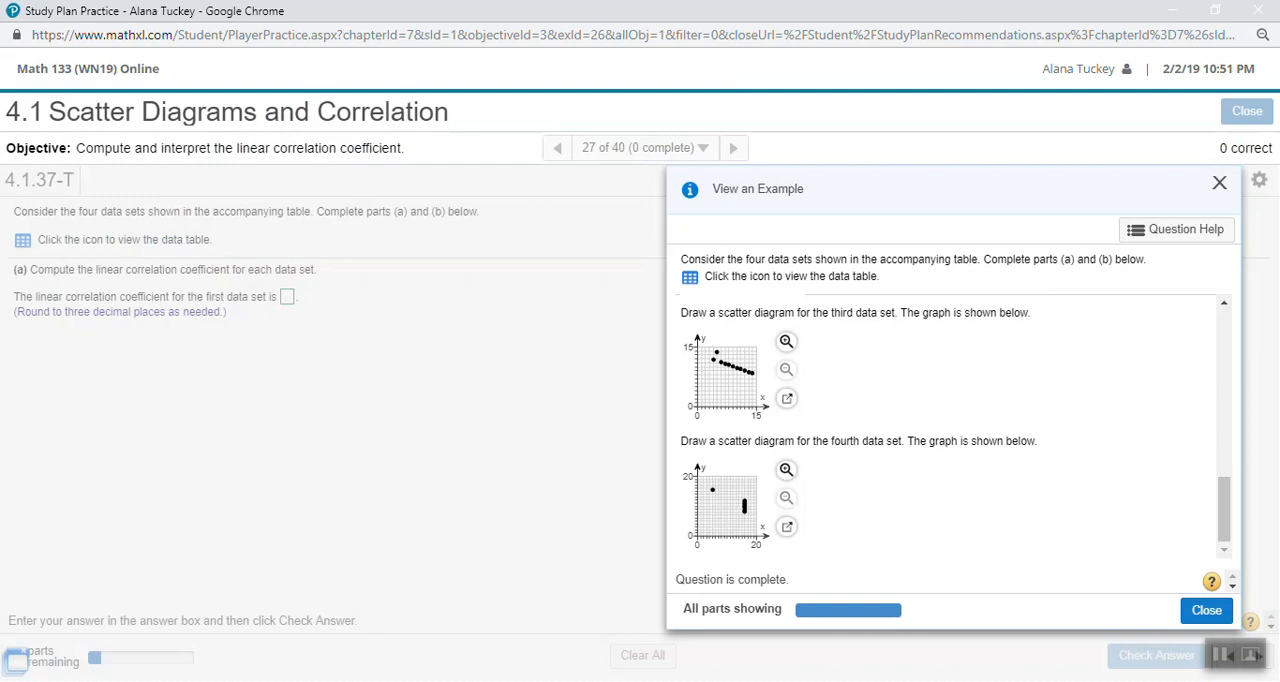
- Examine the example's scatter diagrams for the four data sets, comparing the shapes of their point patterns
scroll(950, 425, up, 5)
scroll(950, 425, up, 2)
scroll(950, 425, down, 3)
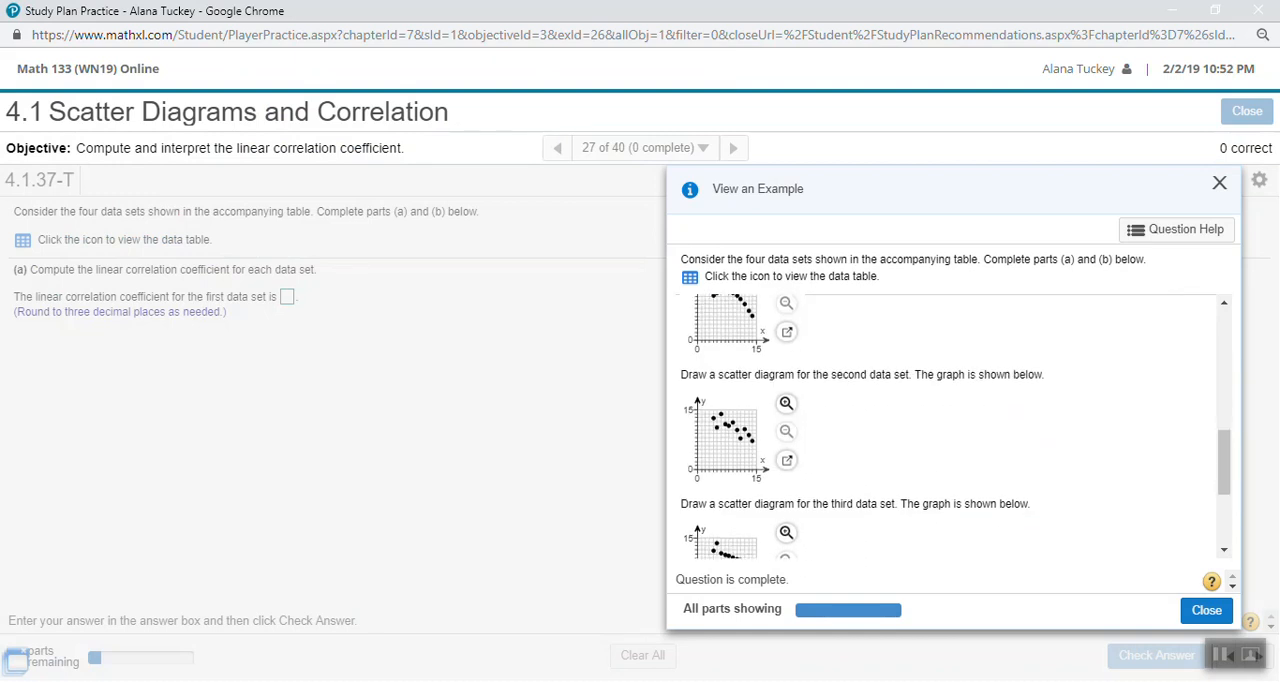
scroll(950, 425, up, 3)
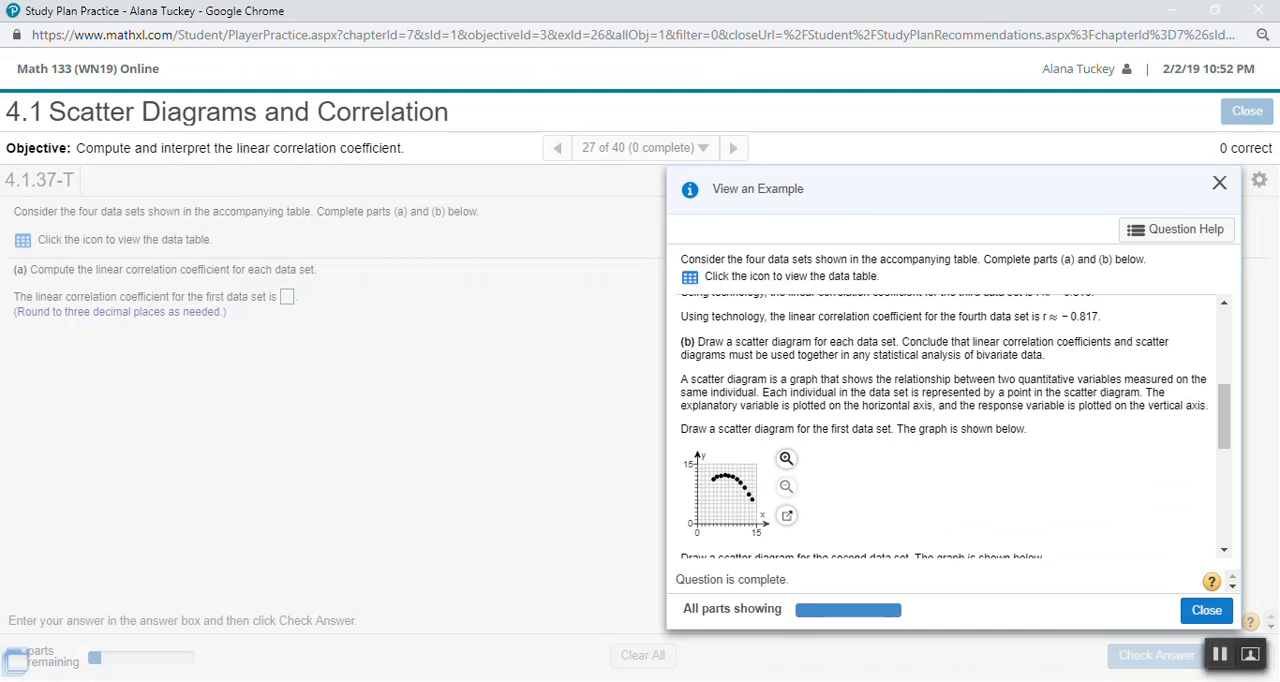
scroll(950, 425, down, 1)
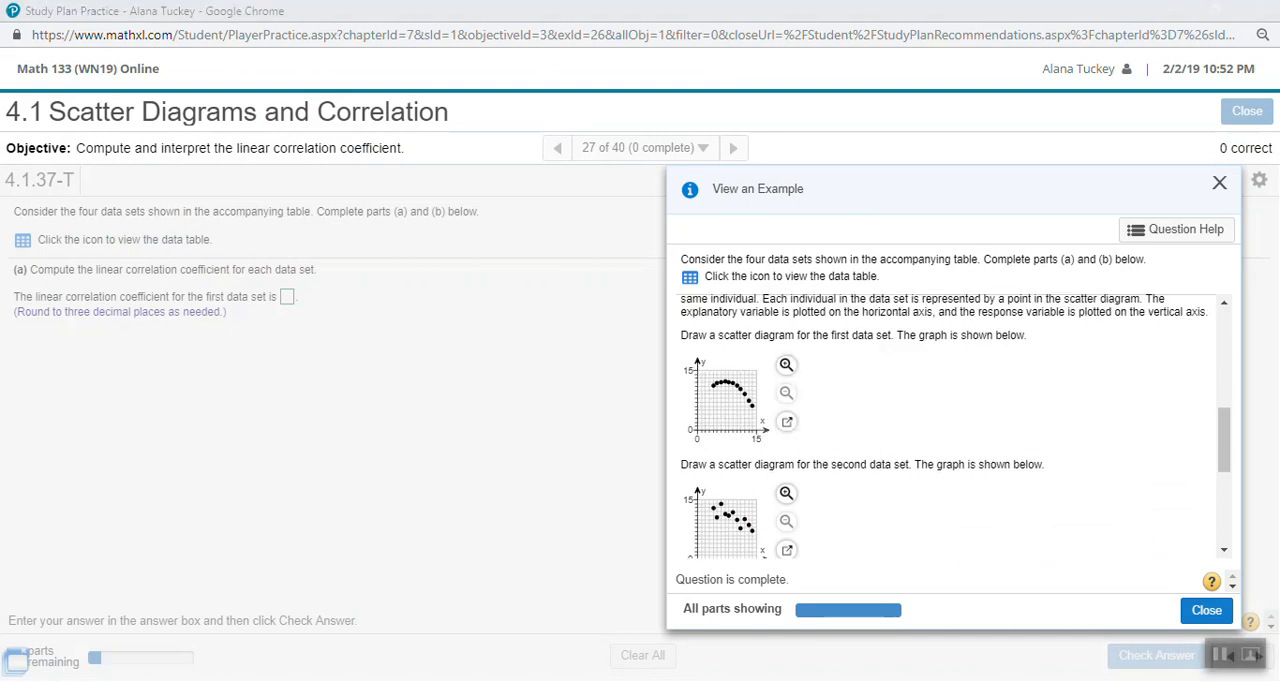
drag(796, 336, 1036, 343)
scroll(950, 425, down, 3)
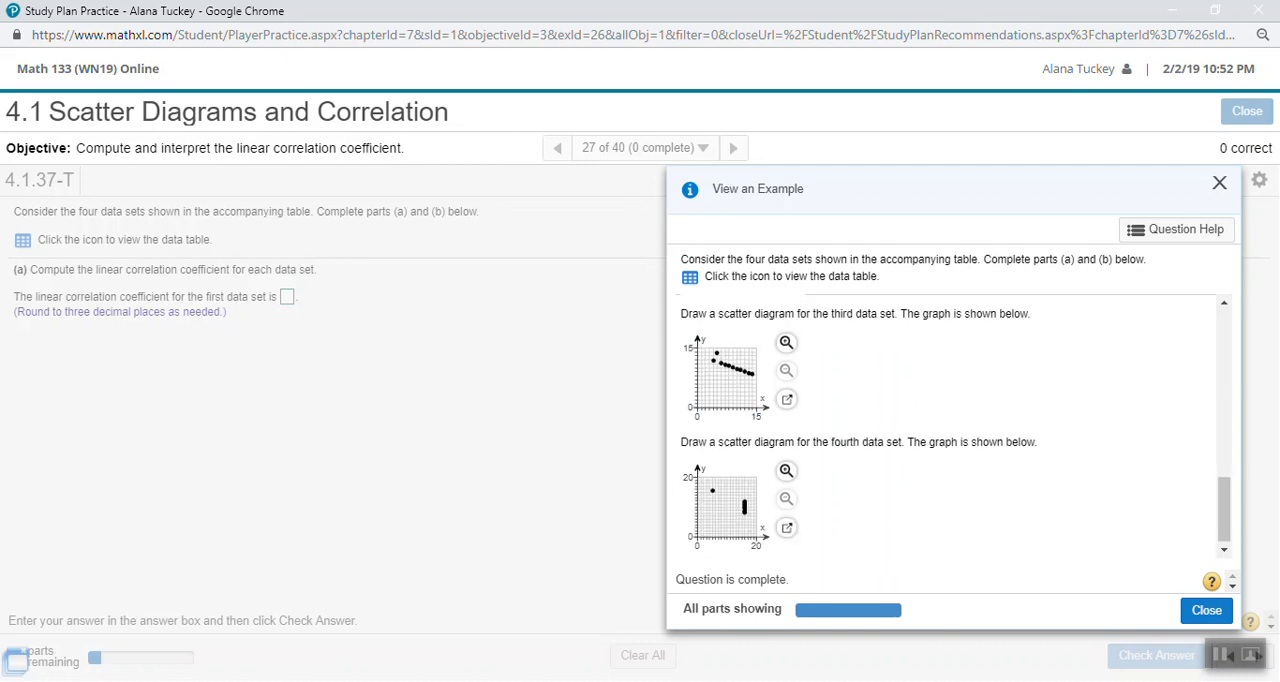
scroll(950, 425, up, 6)
scroll(950, 425, down, 2)
scroll(950, 425, down, 1)
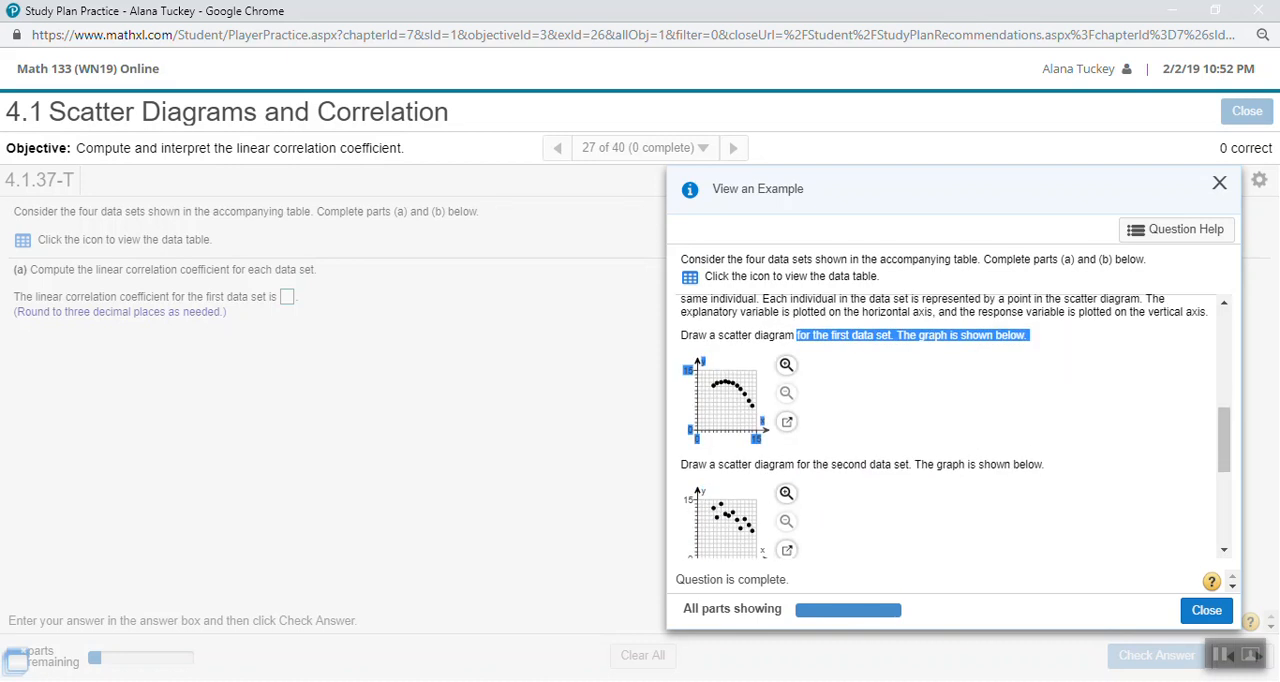
- Switch to the TI-84 emulator, turn on Plot1, and check its scatter type, L1 and L2 lists, mark and color
click(257, 680)
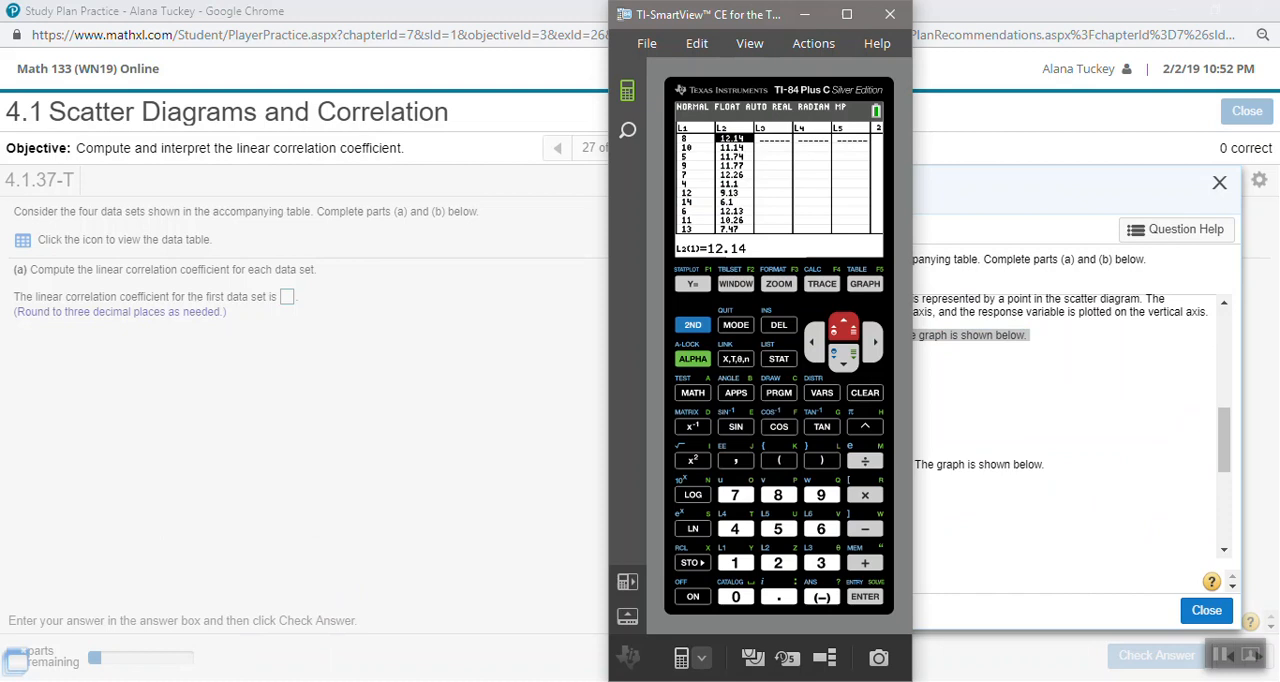
click(693, 325)
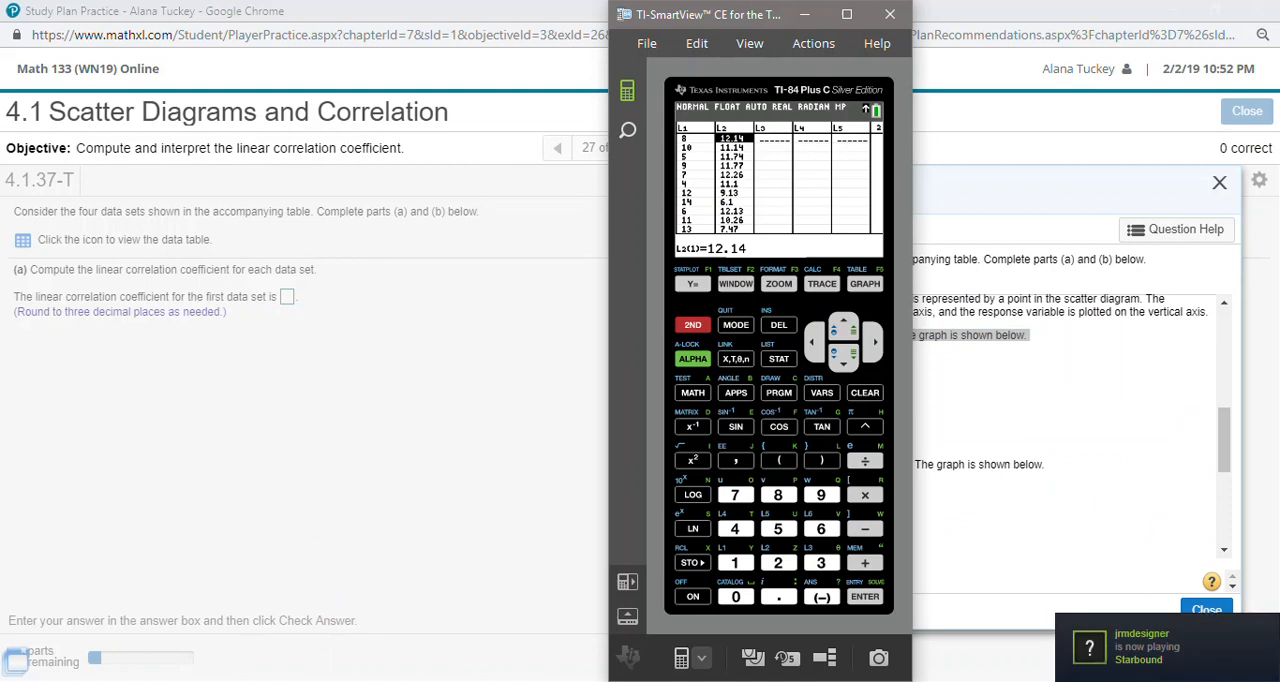
click(692, 284)
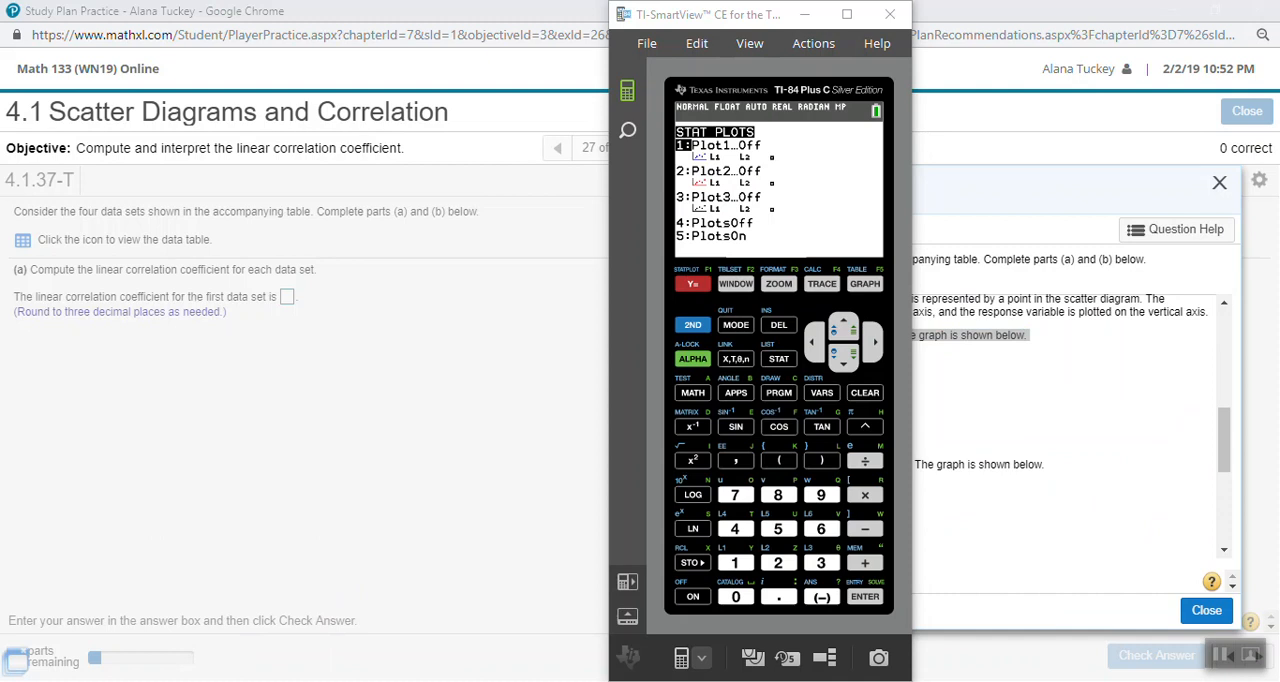
key(1)
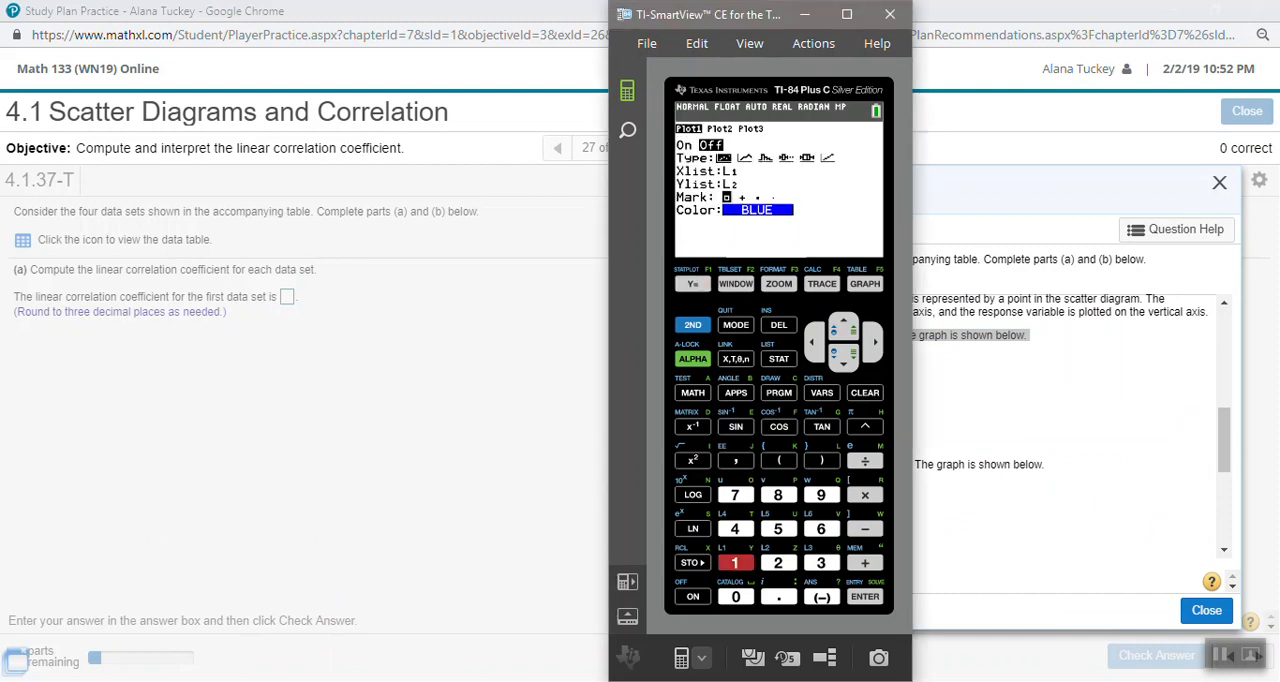
key(Return)
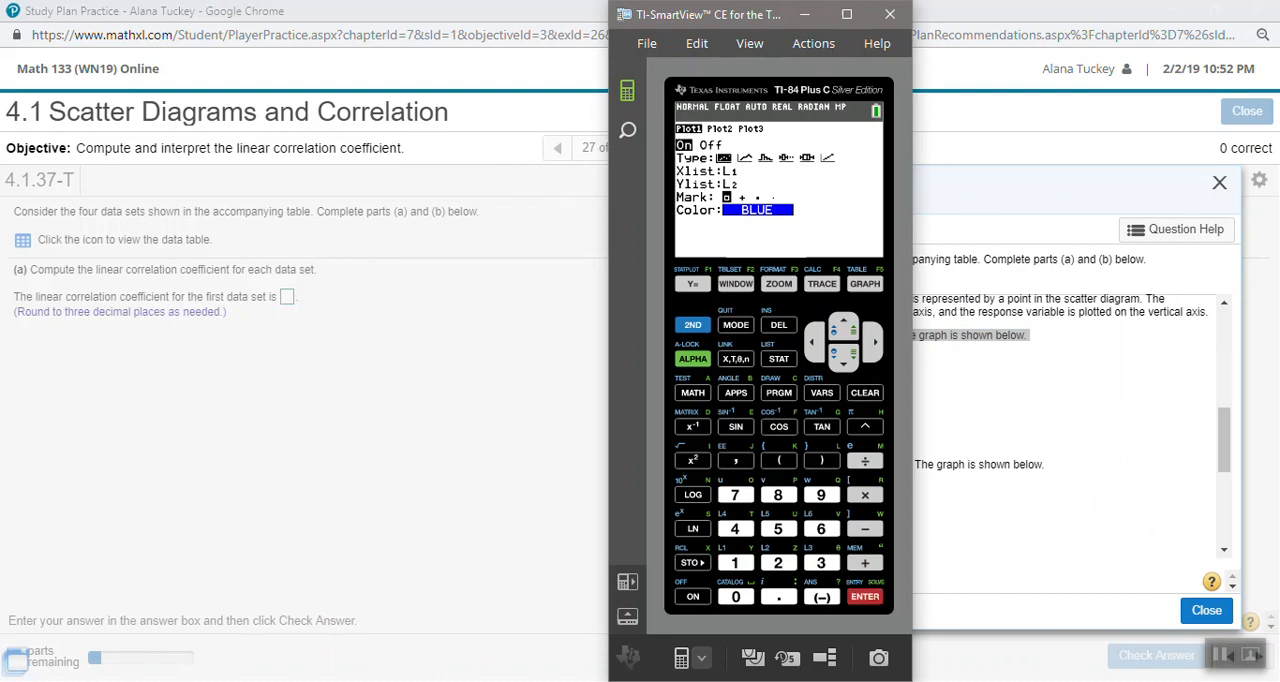
key(Down)
key(Down)
key(Down)
key(Down)
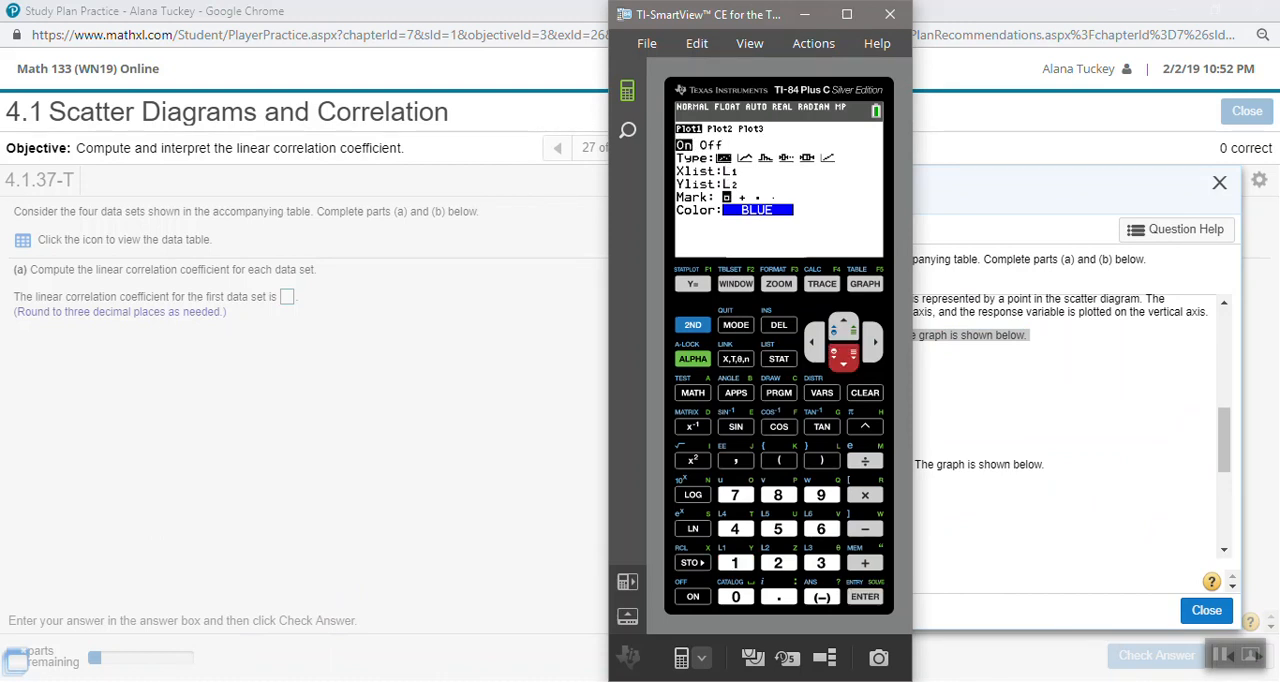
- Clear the regression equation from Y1 and graph the scatter plot with ZoomStat
key(F1)
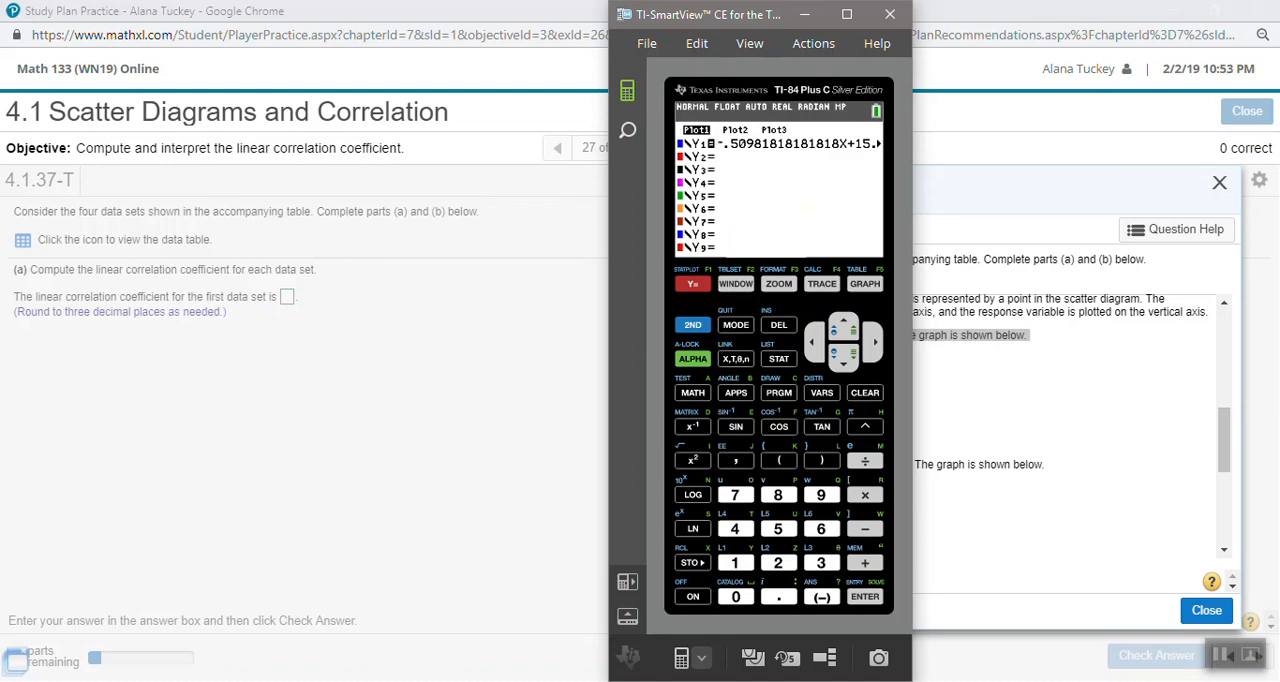
key(Escape)
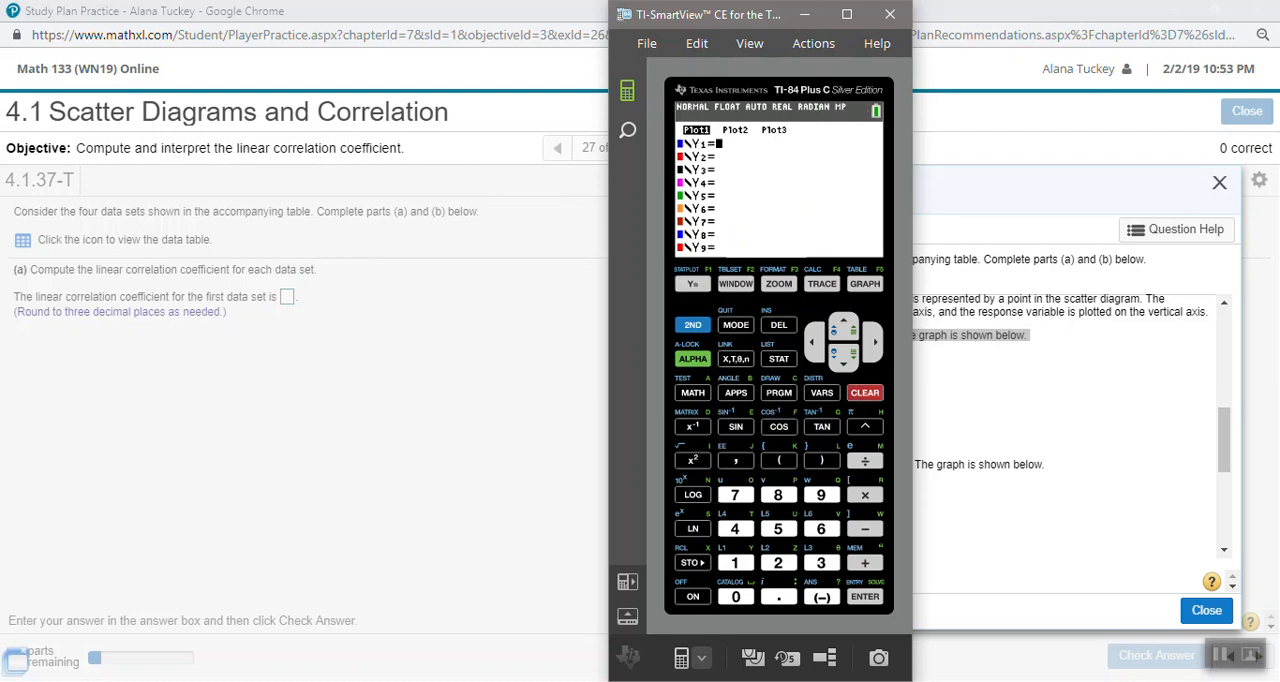
key(F3)
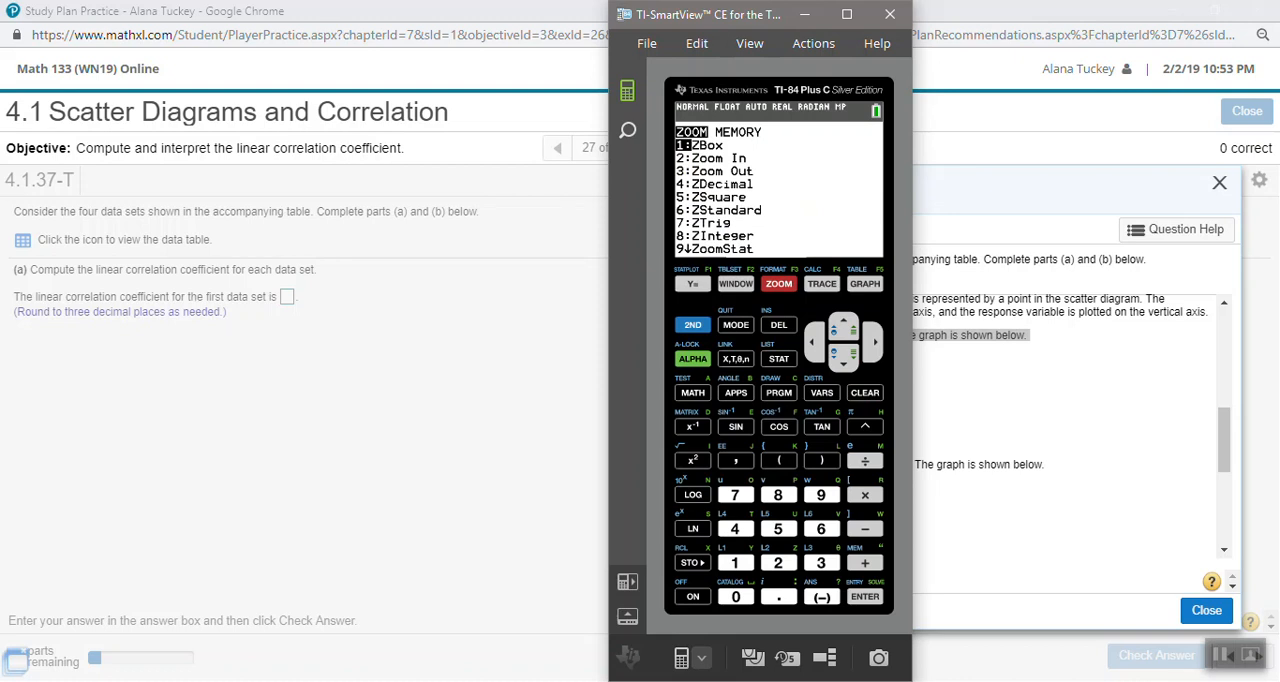
key(9)
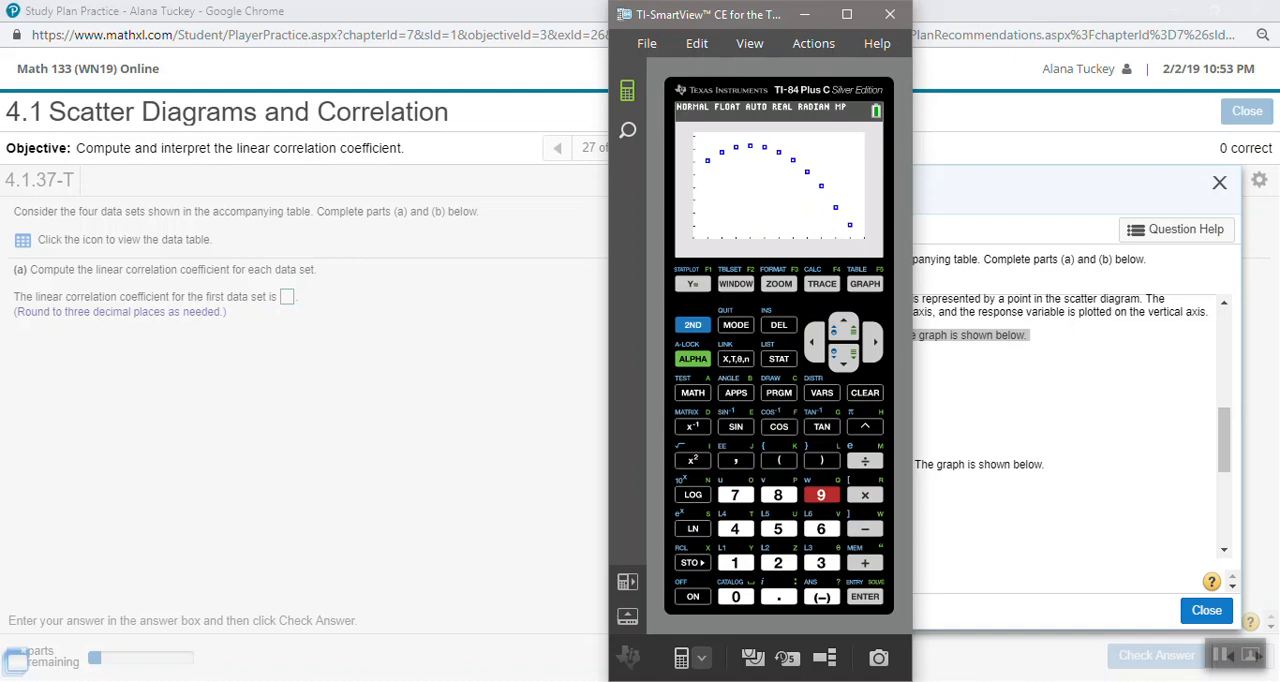
- Open the stat list editor and clear all the values from list L2
click(779, 359)
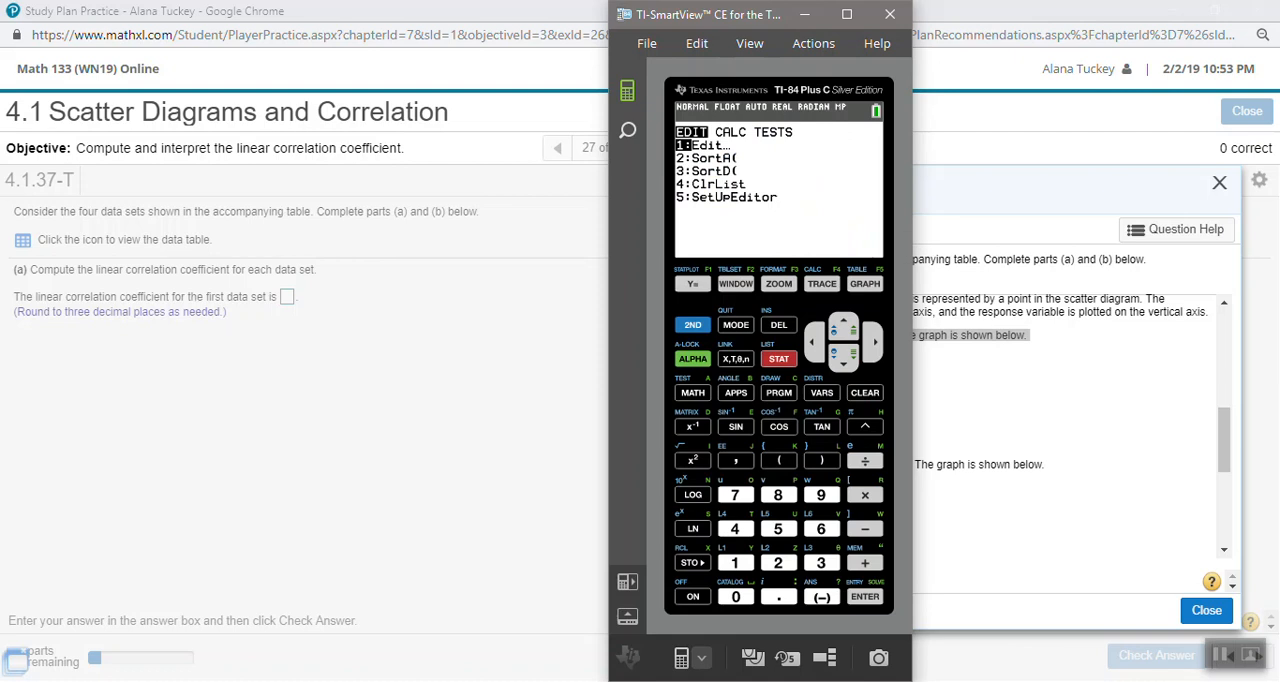
key(Return)
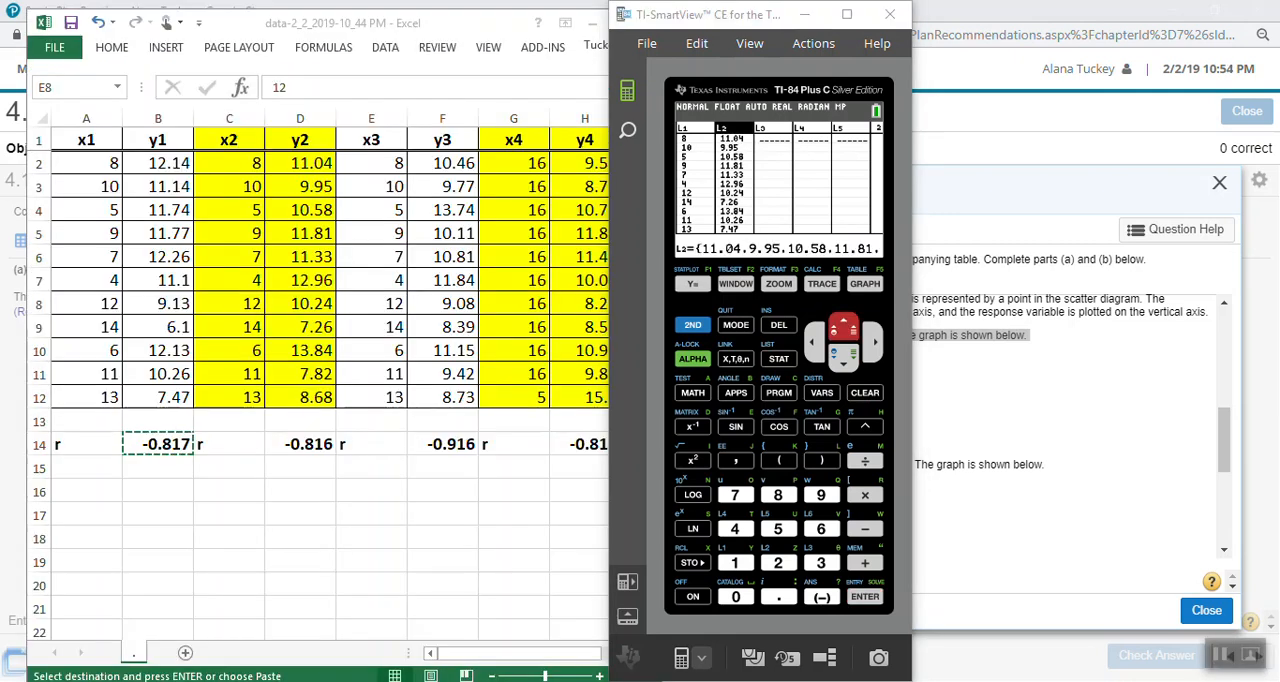
key(Return)
key(Return)
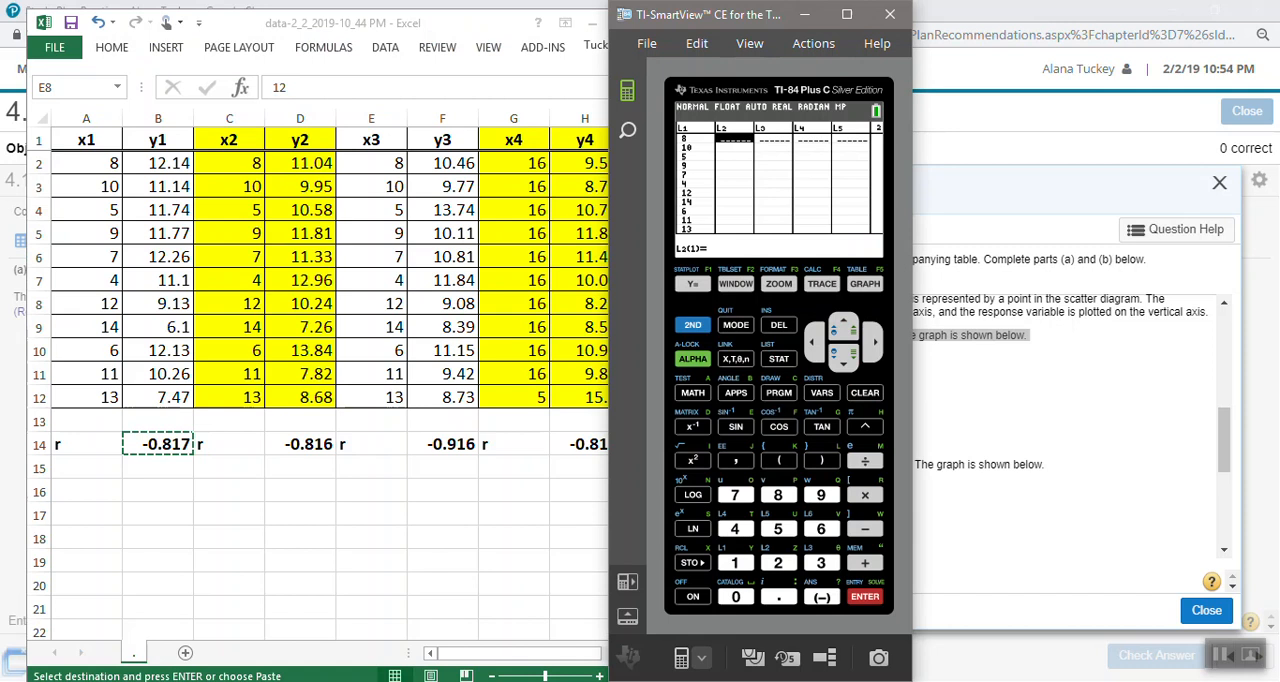
- Enter the first six y2 values into L2: 11.04, 9.95, 10.58, 11.81, 11.33 and 12.96
text(11.04)
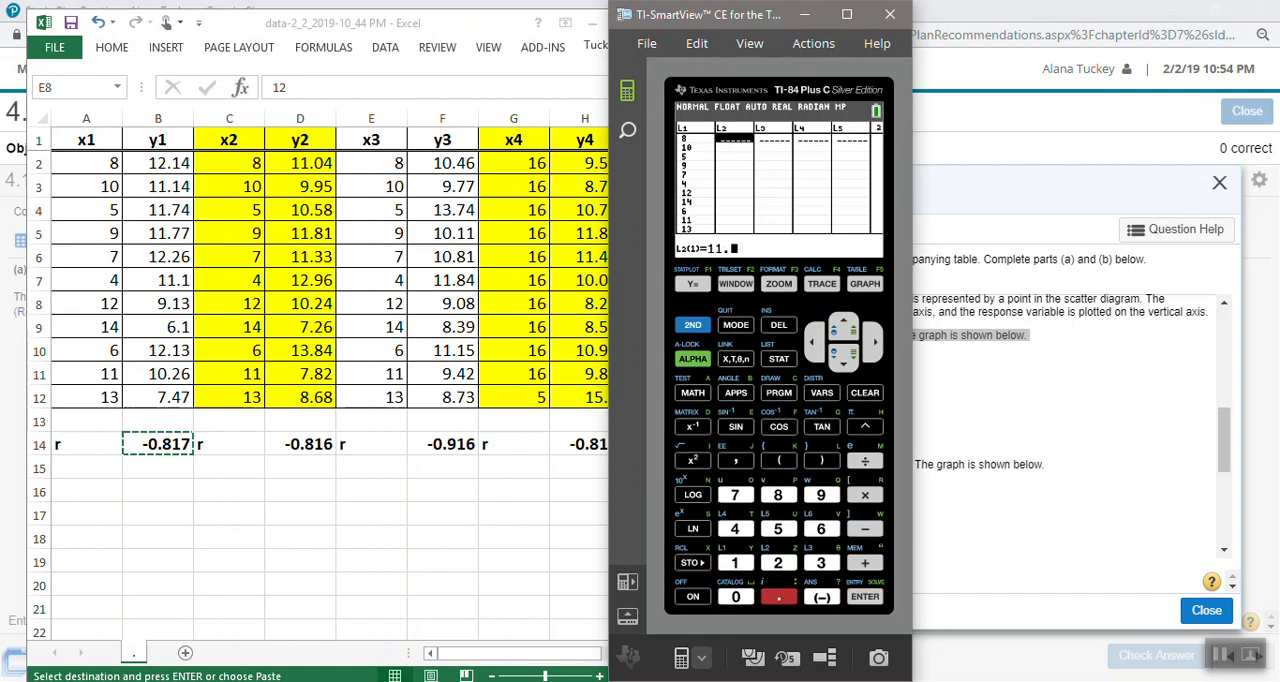
key(Return)
text(9.95)
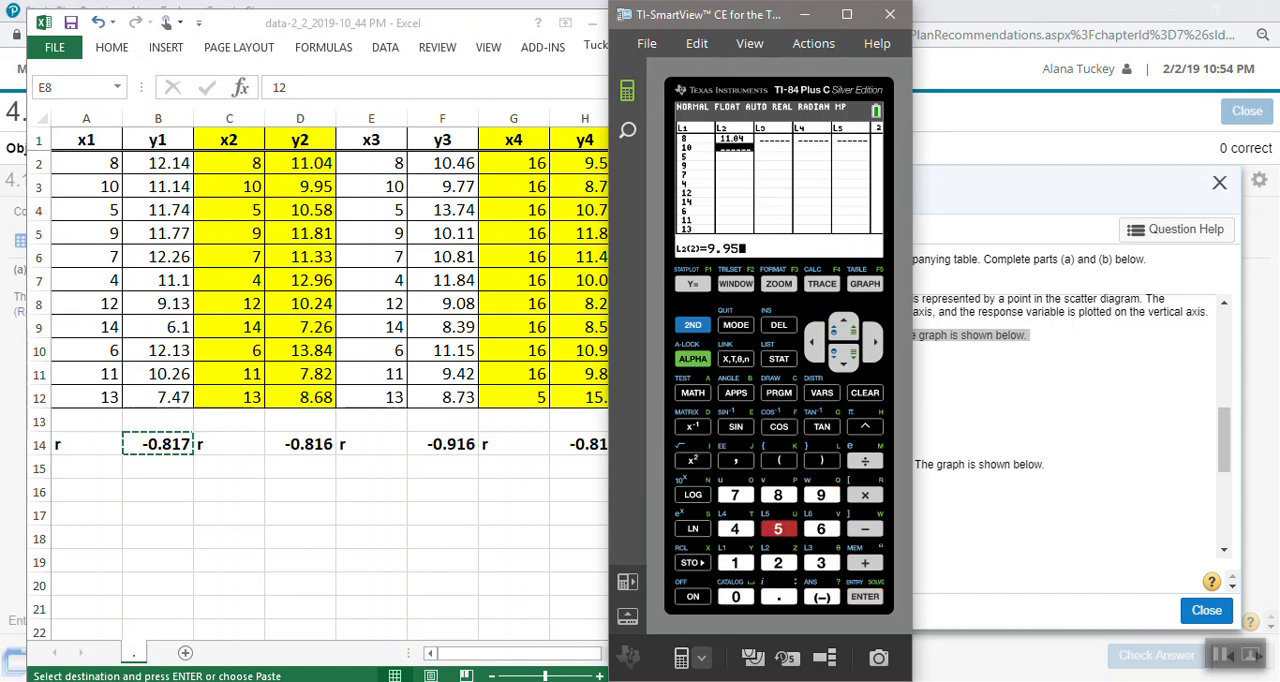
key(Return)
text(10.58)
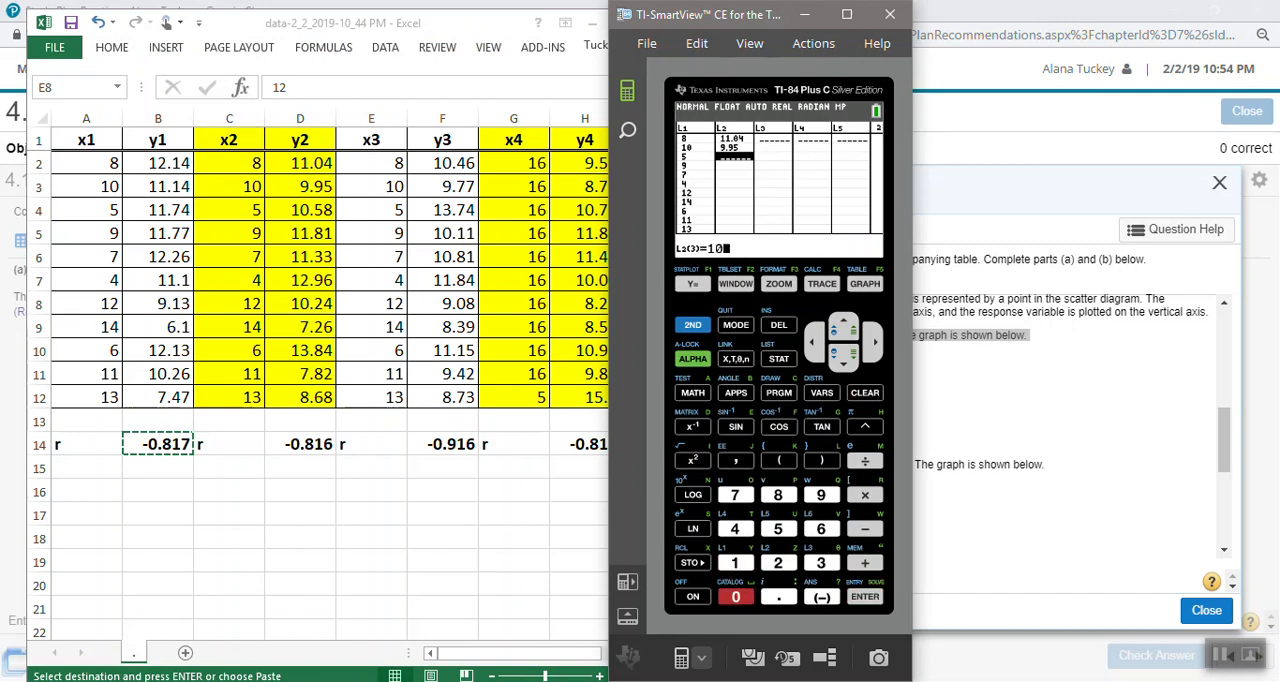
key(Return)
text(1.81)
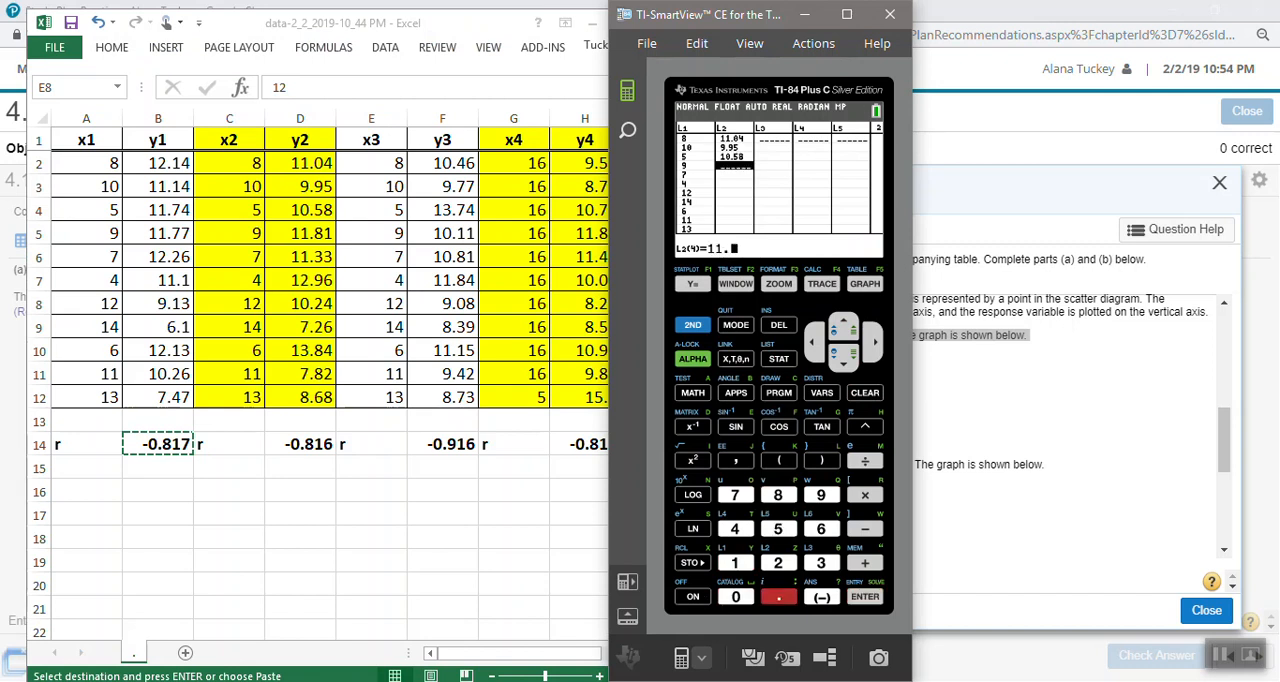
key(Return)
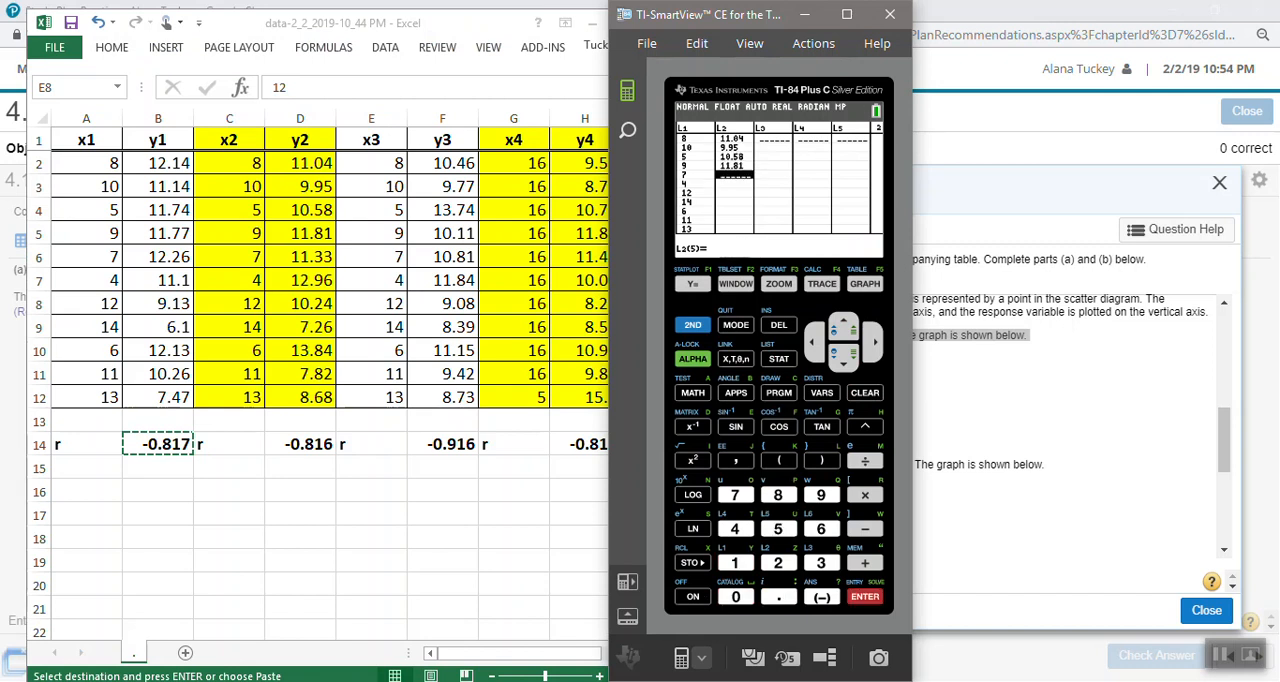
text(11.33)
key(Return)
text(12.96)
key(Return)
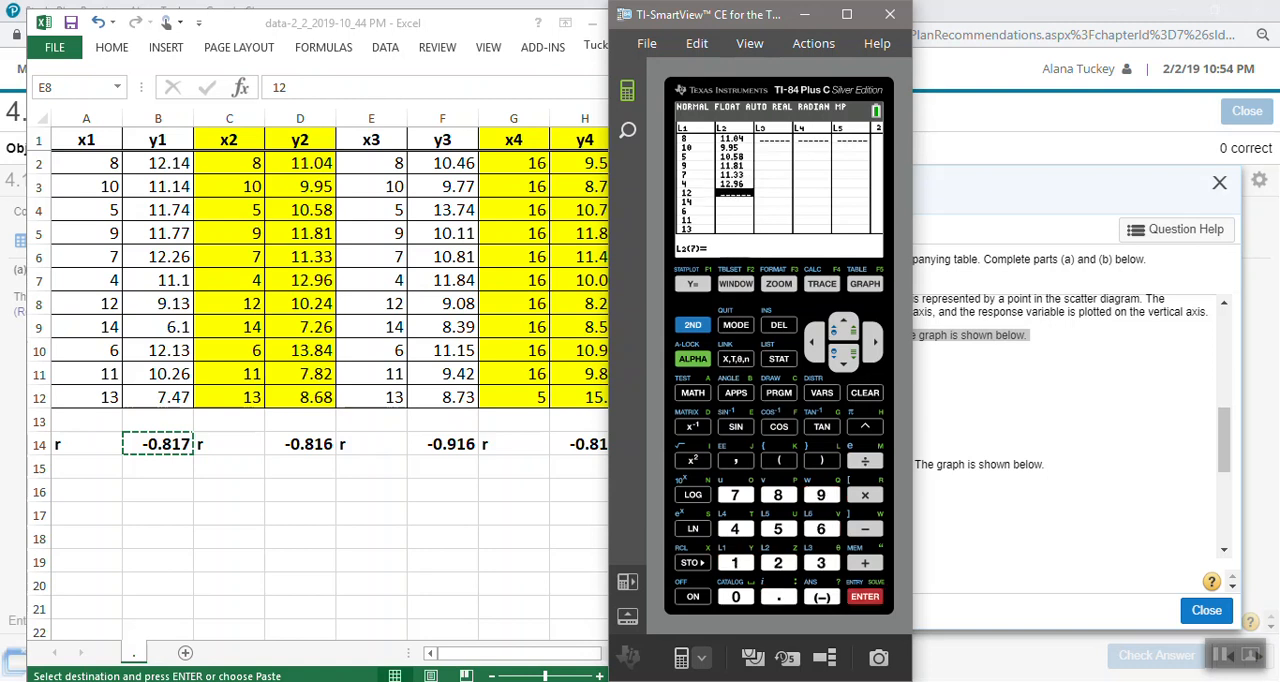
- Complete L2 with the remaining y2 values: 10.24, 7.26, 13.84, 7.82 and 8.68
text(10.24)
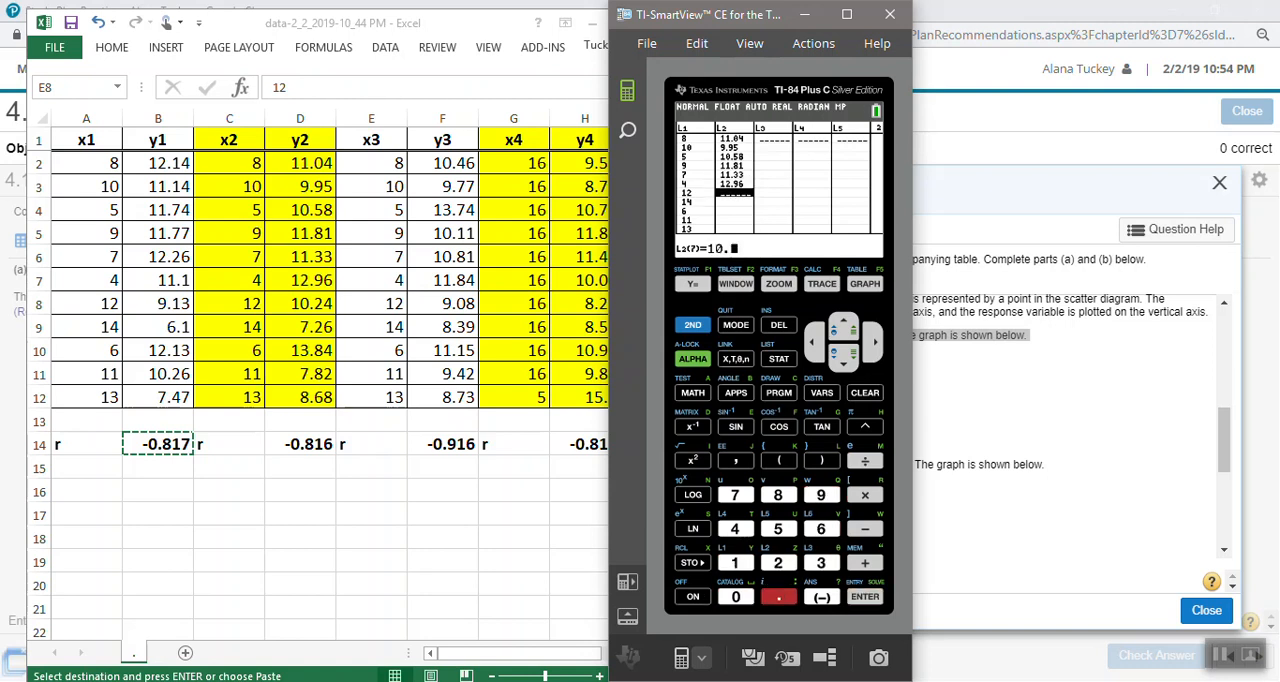
key(Return)
text(7.26)
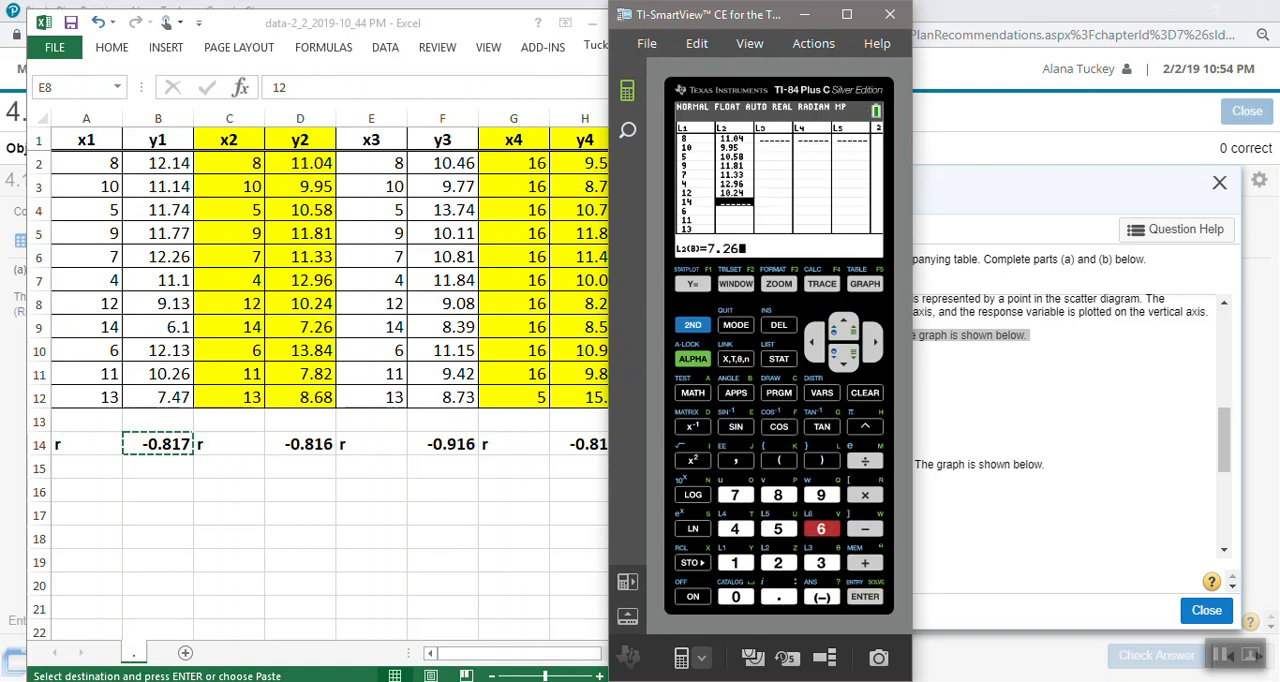
key(Return)
text(13.84)
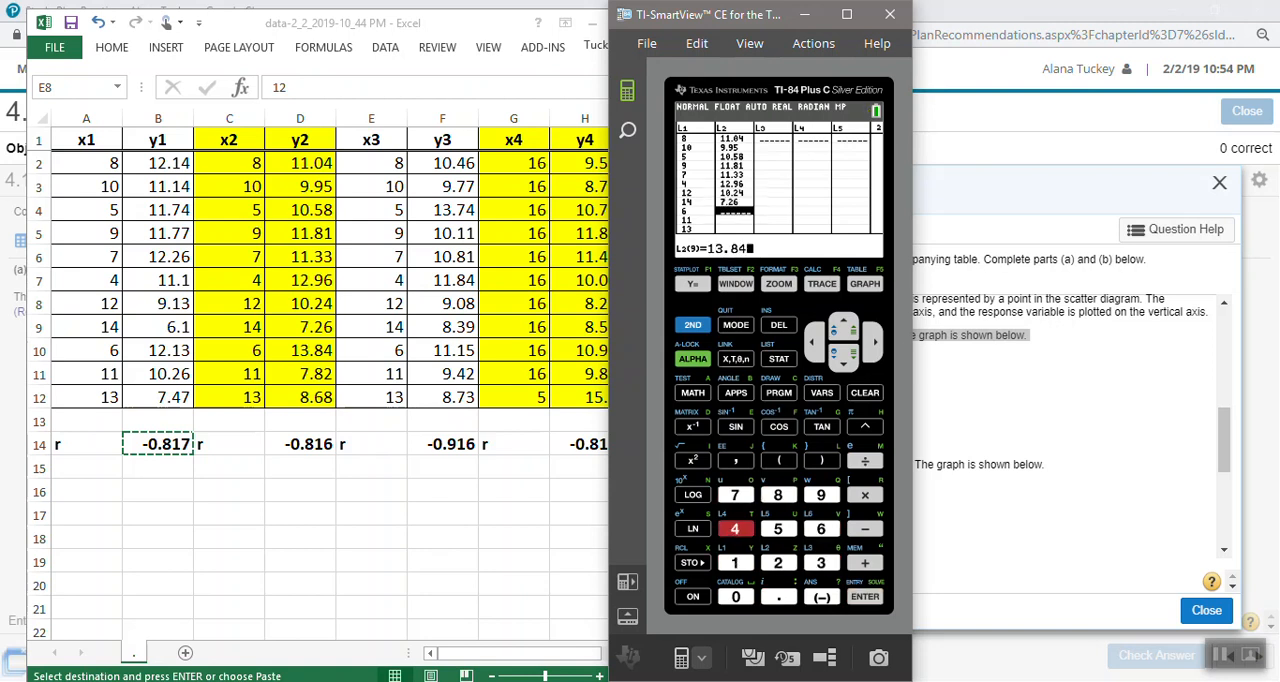
key(Return)
text(7.82)
key(Return)
text(8.68)
key(Return)
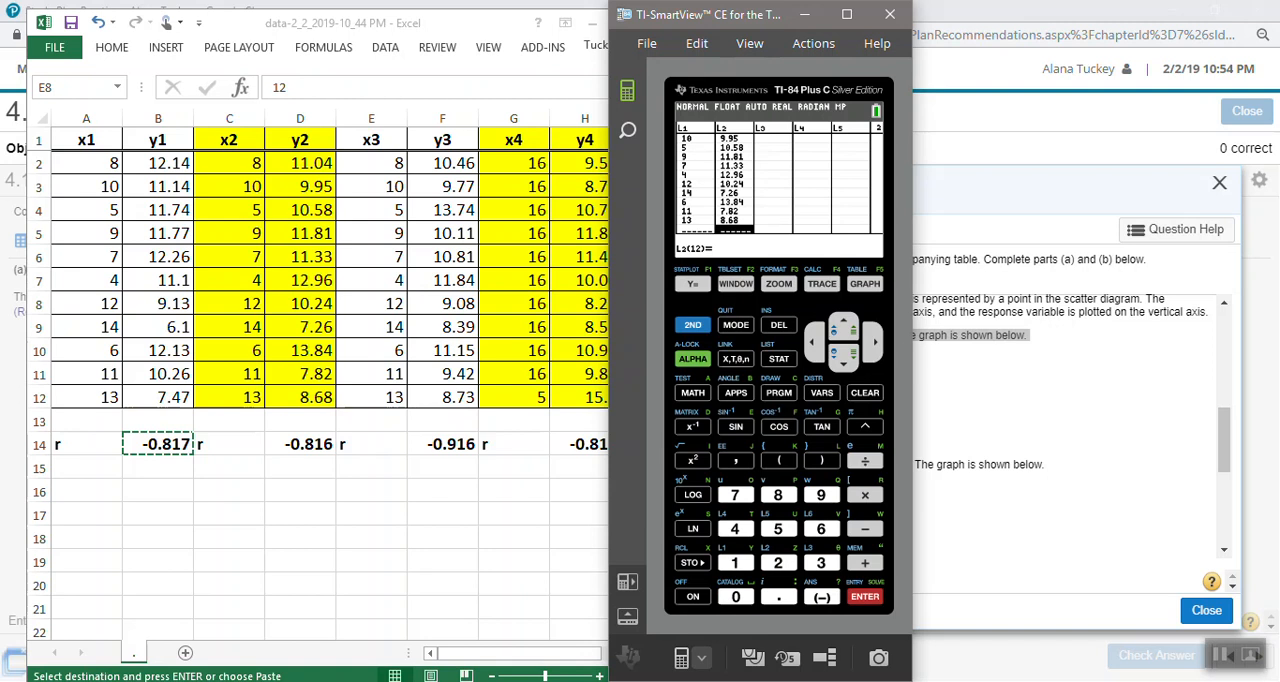
- Check that the Y= equations are empty and graph the second data set's scatter plot with ZoomStat
key(F1)
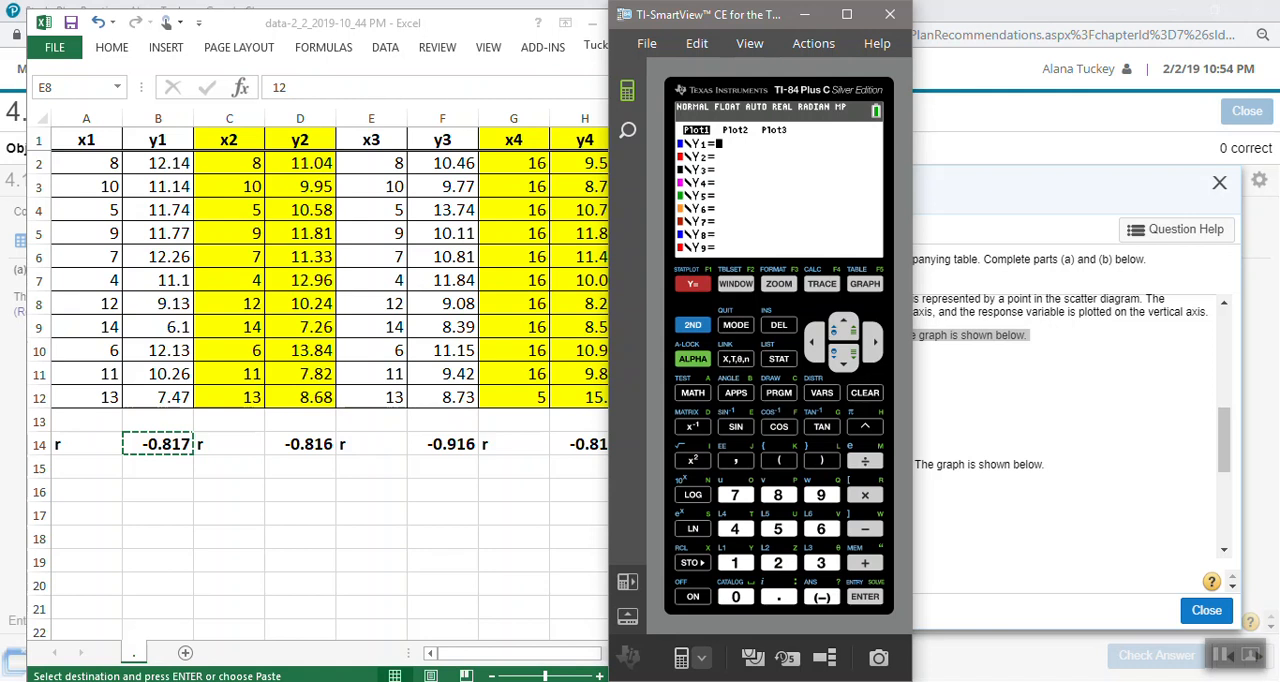
key(F3)
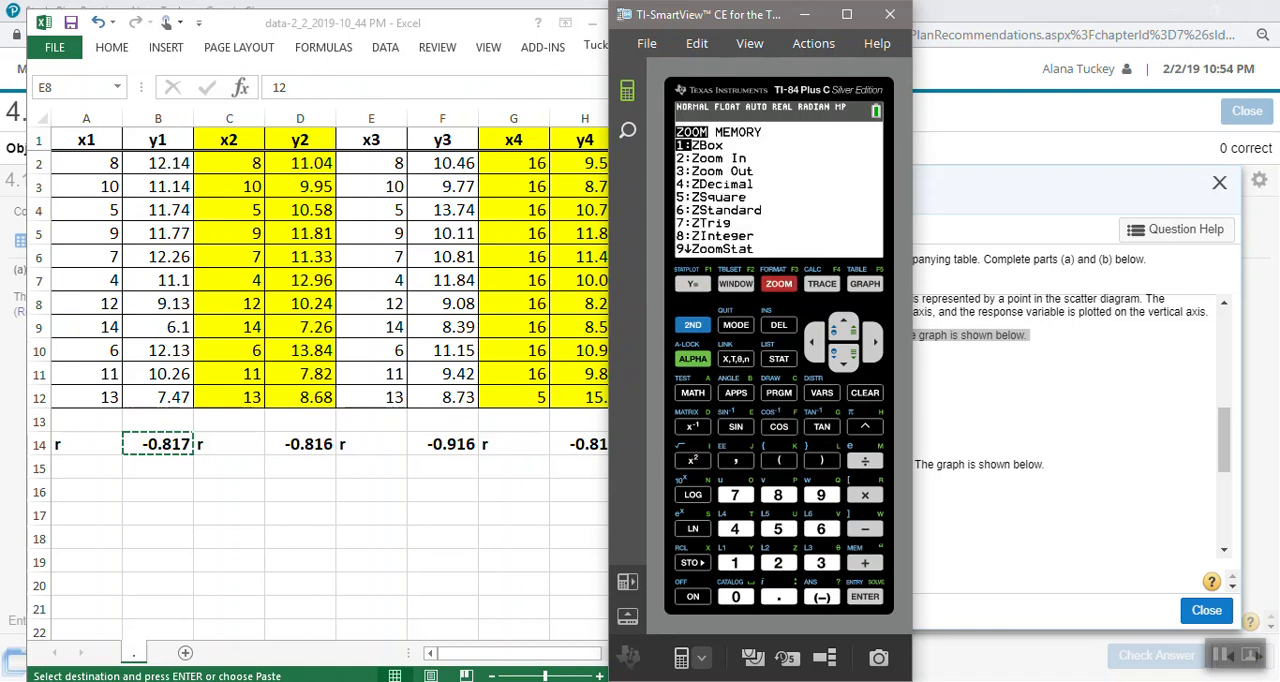
key(9)
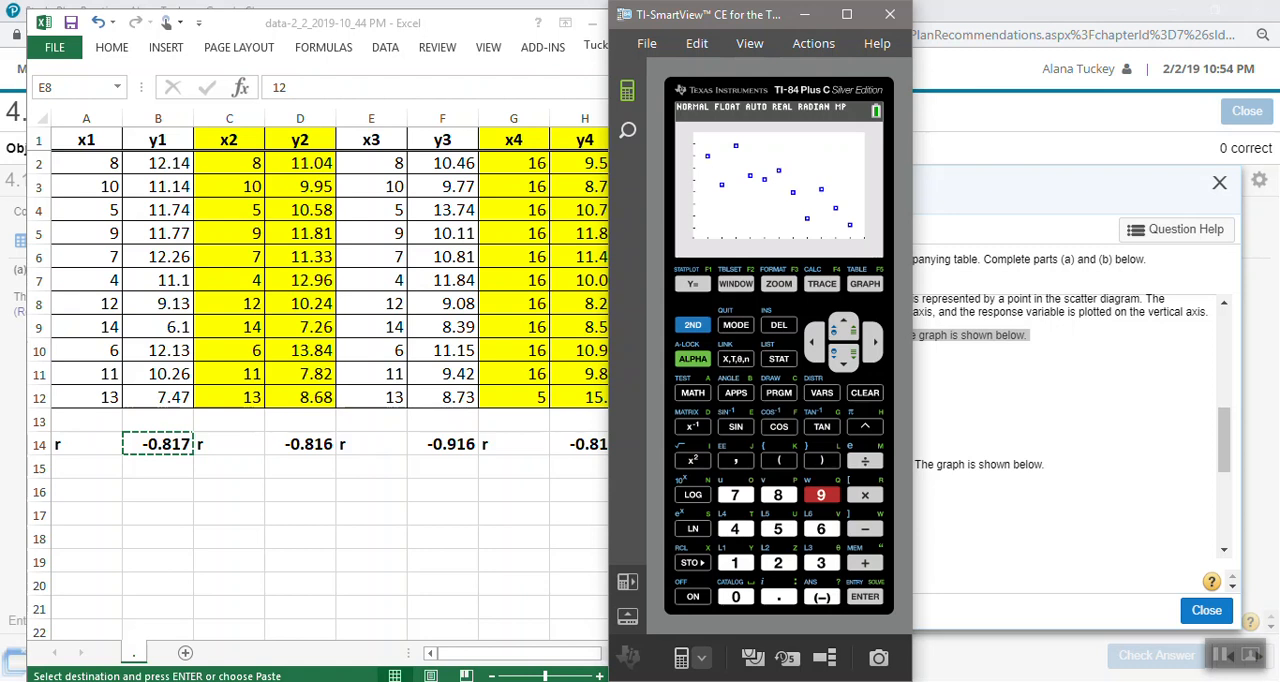
- Return to the stat list editor, clear the y2 values from L2, and shift the calculator window over the spreadsheet
key(F10)
key(Return)
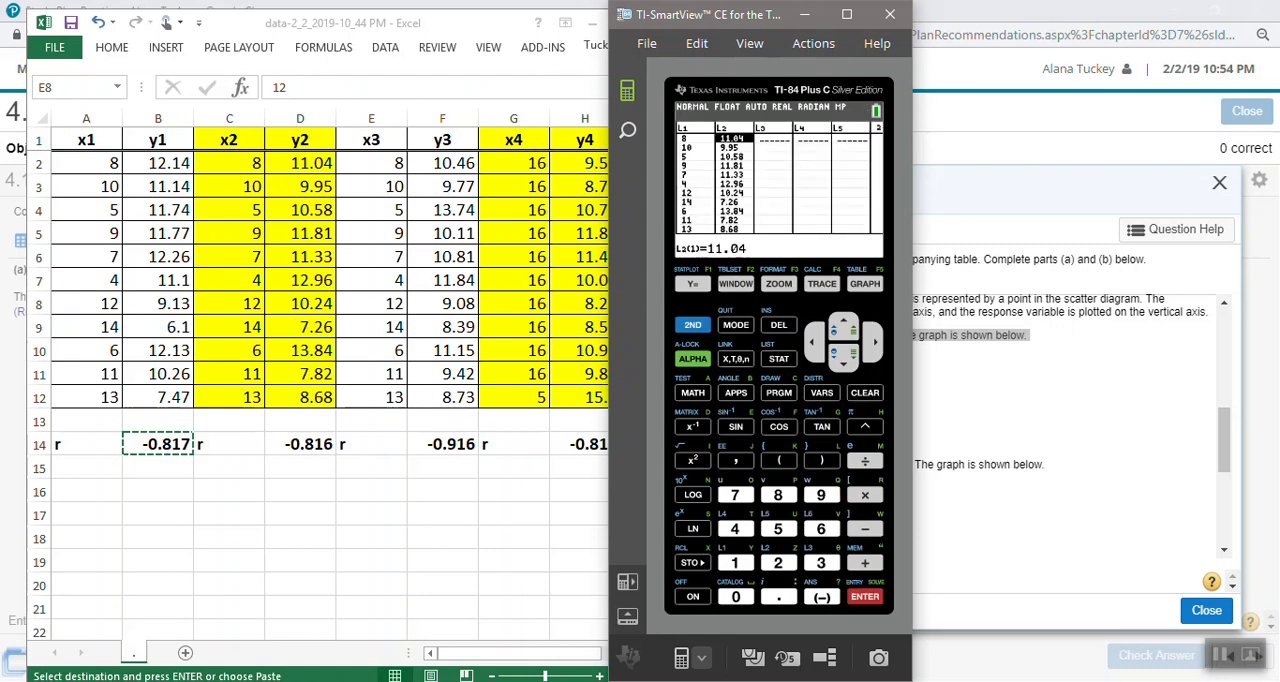
key(Up)
key(BackSpace)
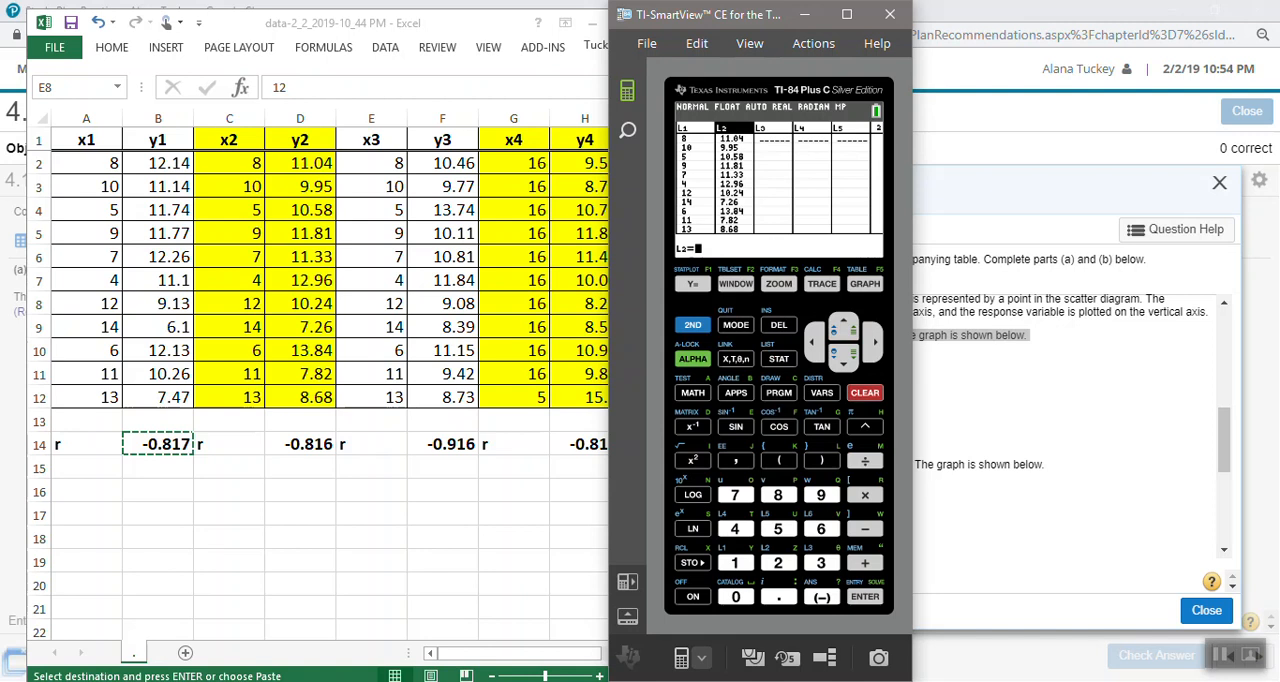
key(Return)
drag(756, 14, 690, 14)
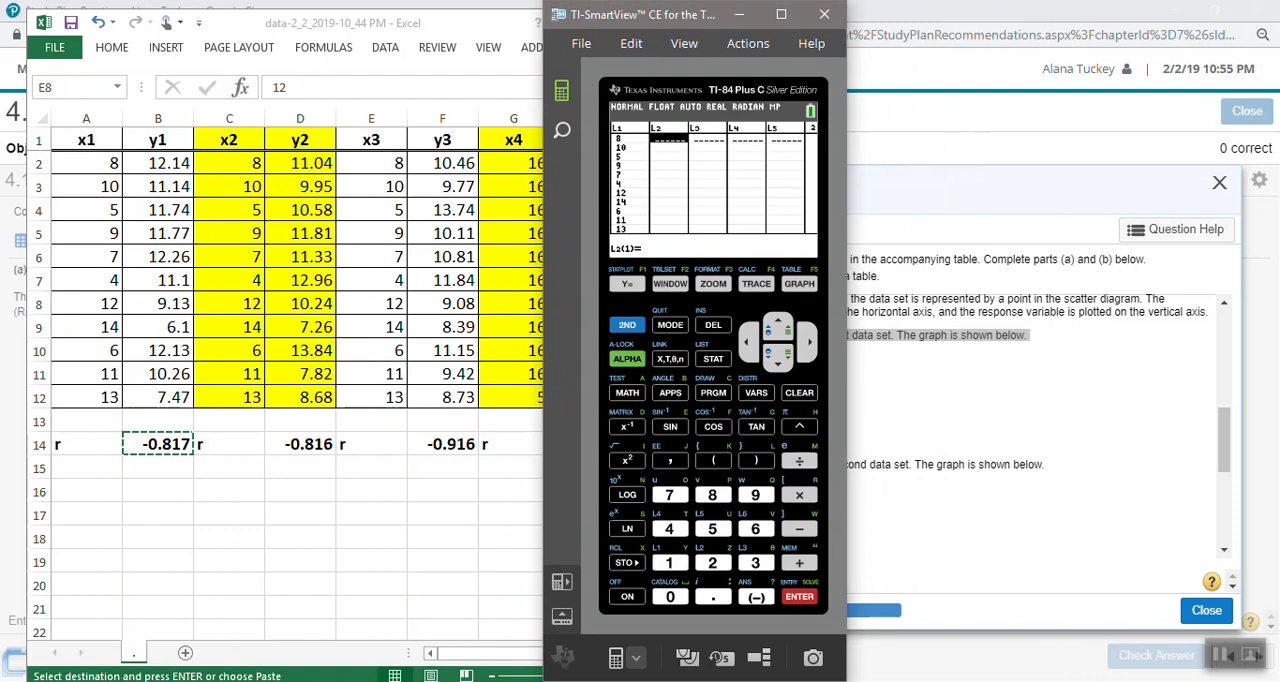
- Review Plot1's on/off state, type, lists, mark and color in the stat plot settings
key(F1)
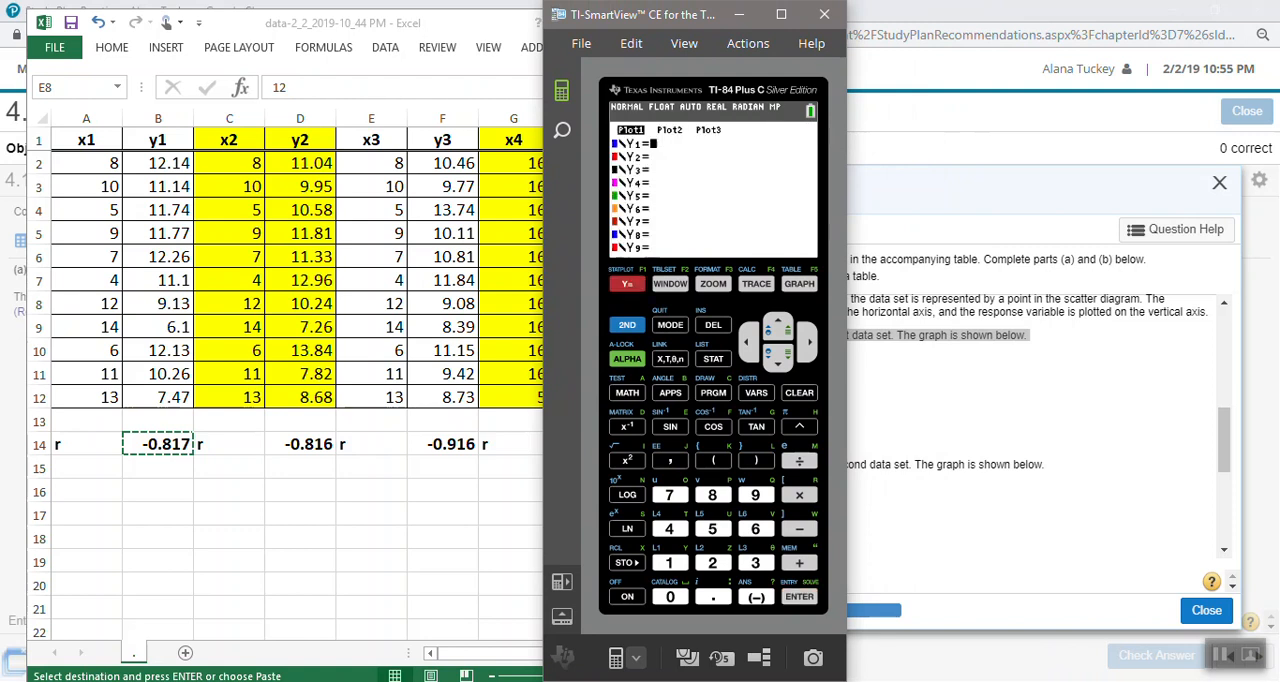
key(Up)
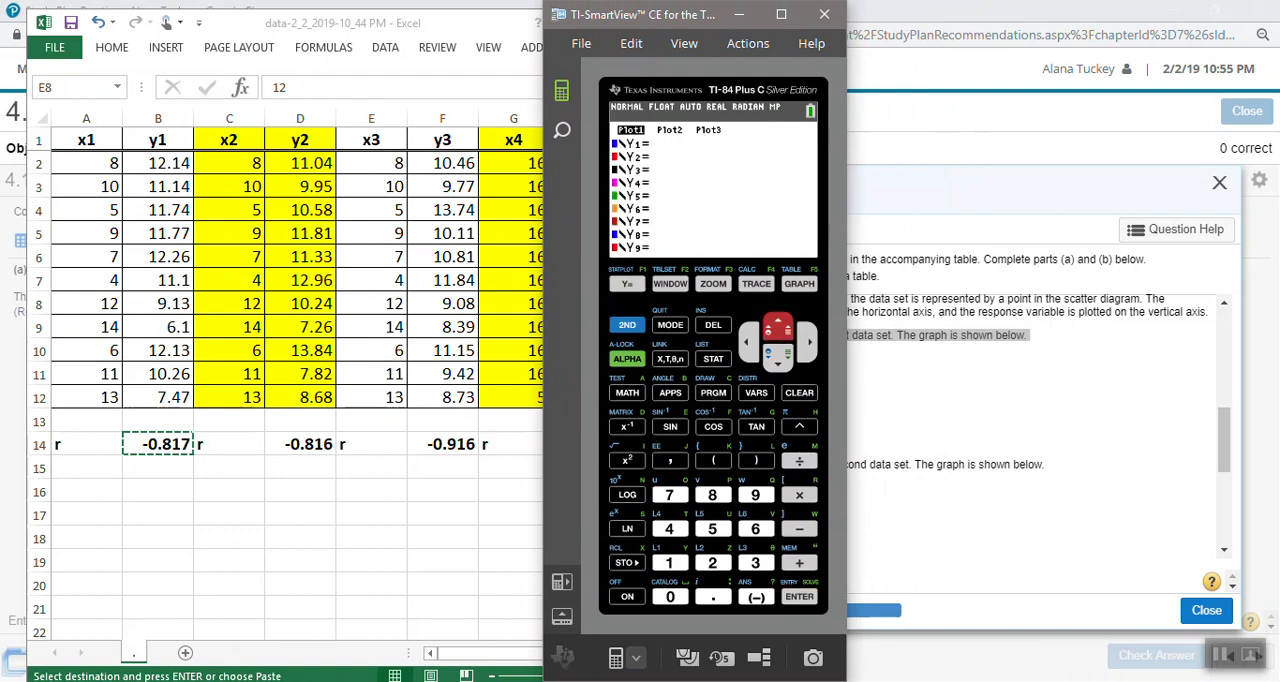
click(627, 325)
key(F1)
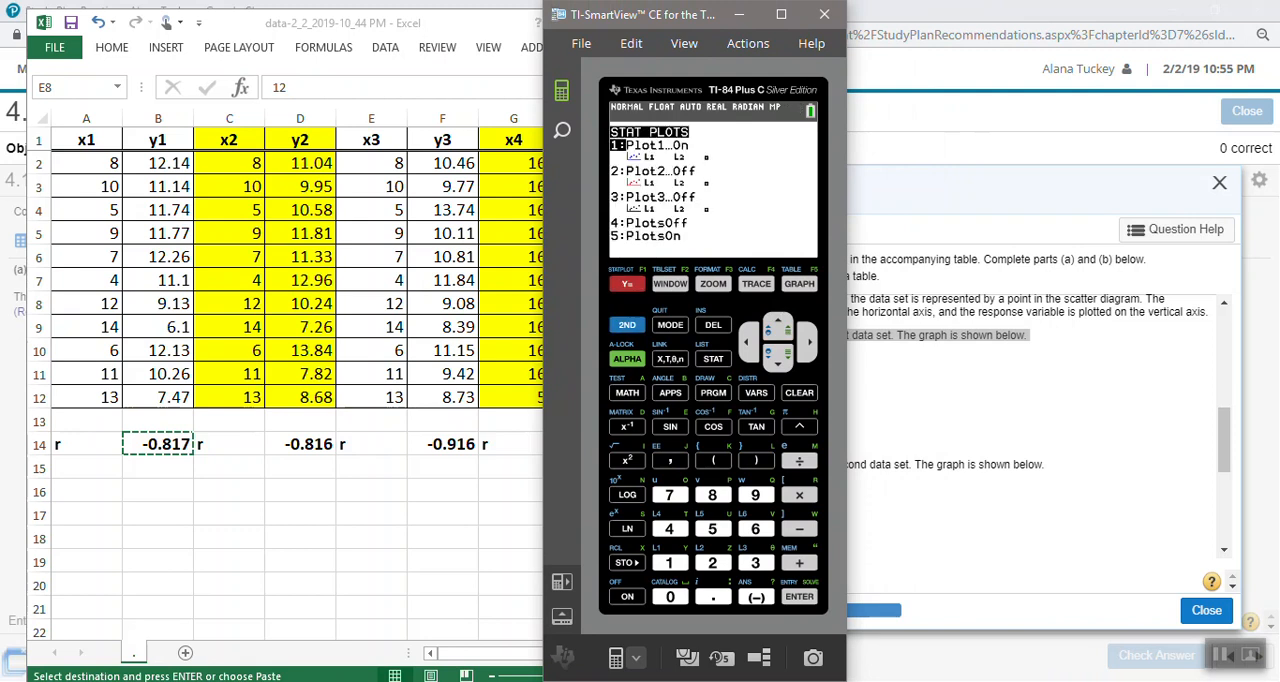
key(1)
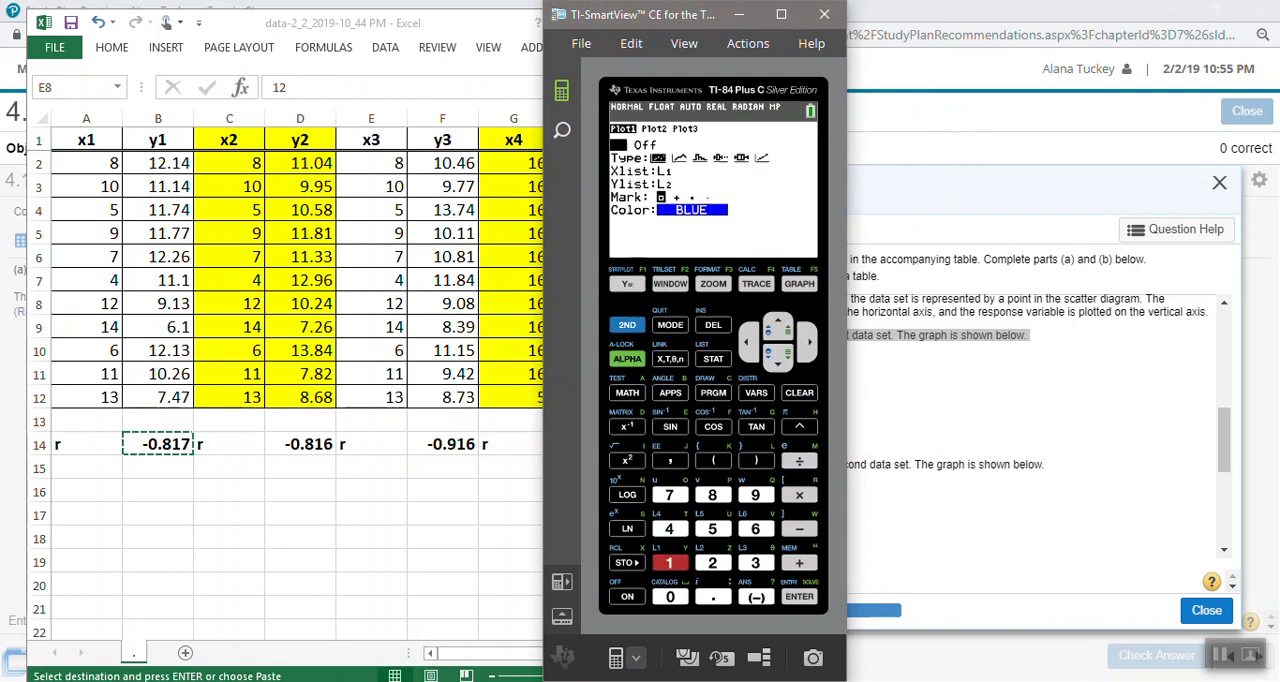
key(Down)
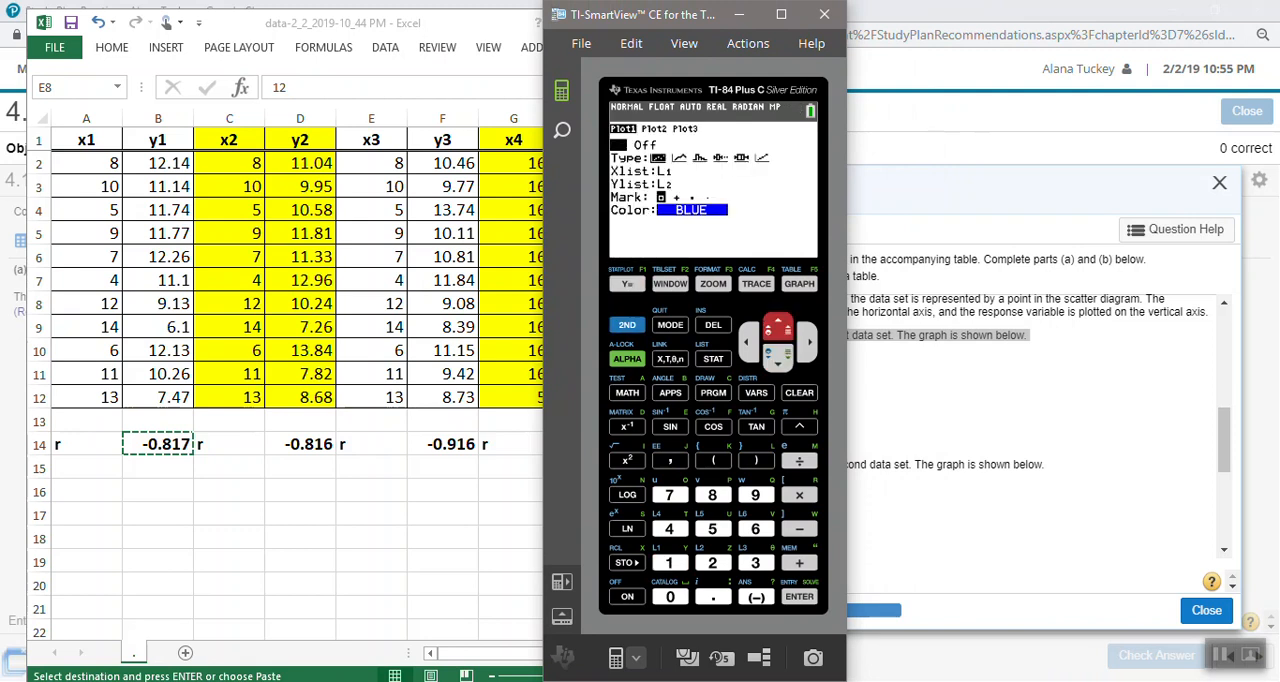
key(Right)
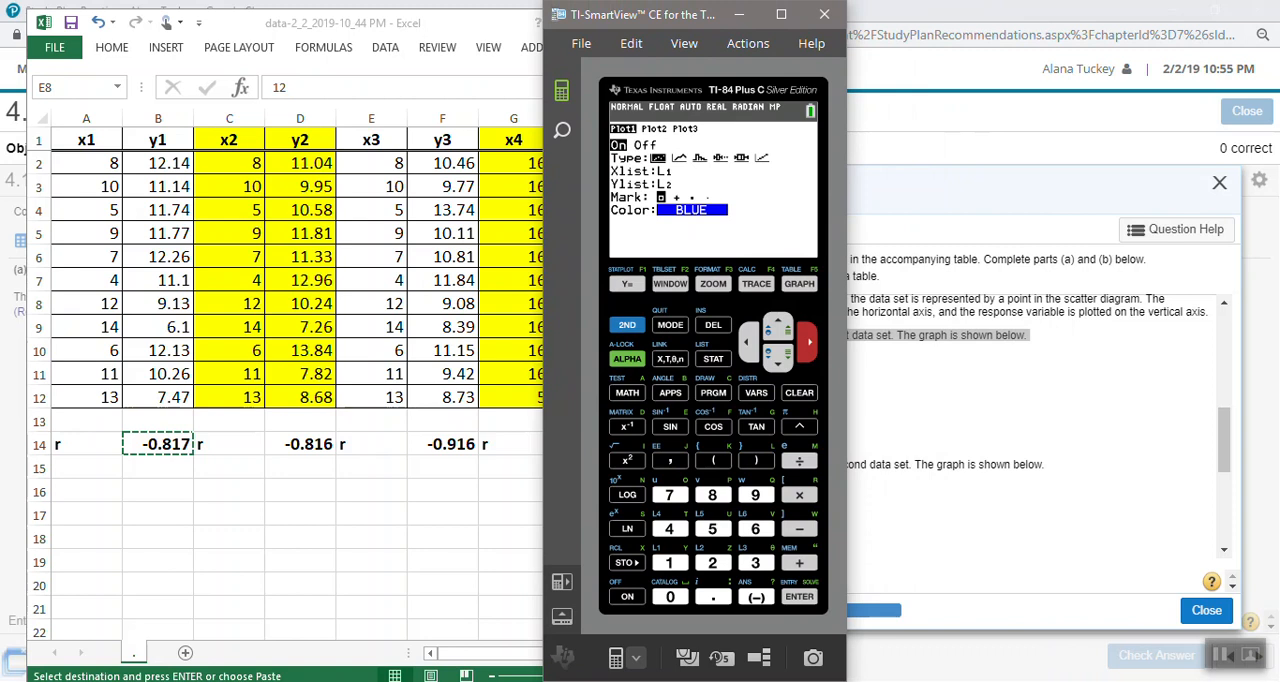
- Turn Plot1 off from the Y= equation screen and move back down through the equations
key(F1)
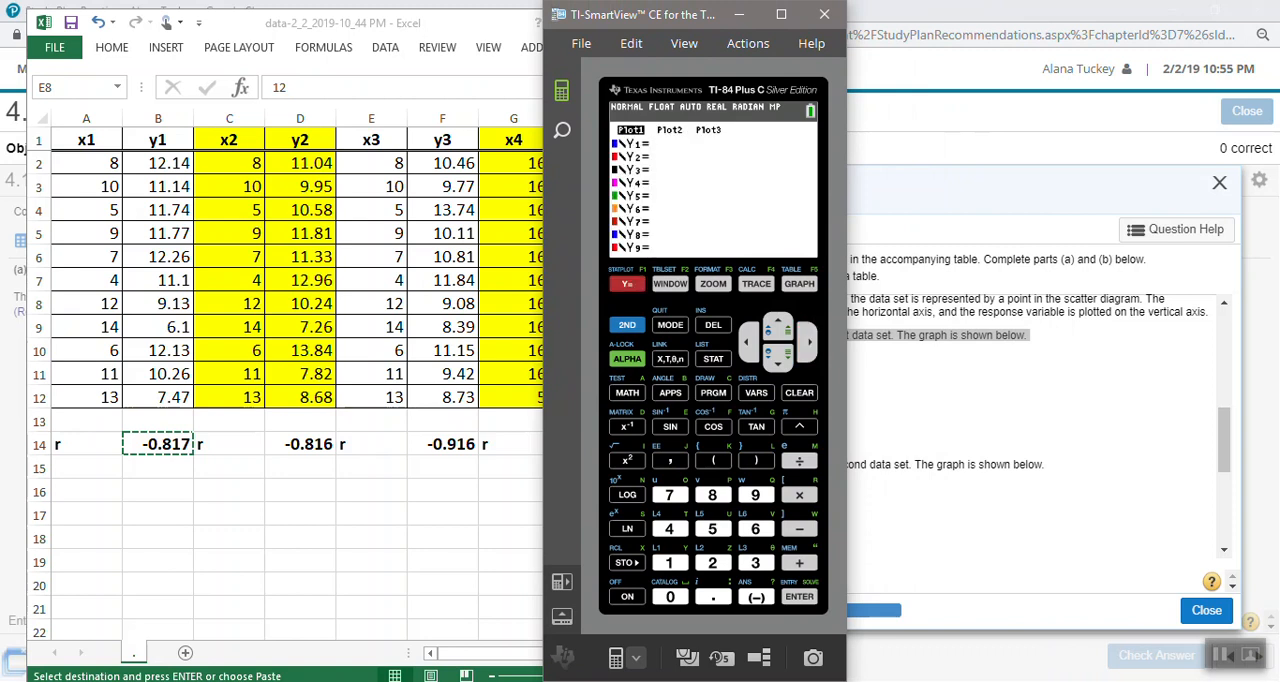
key(Up)
key(Return)
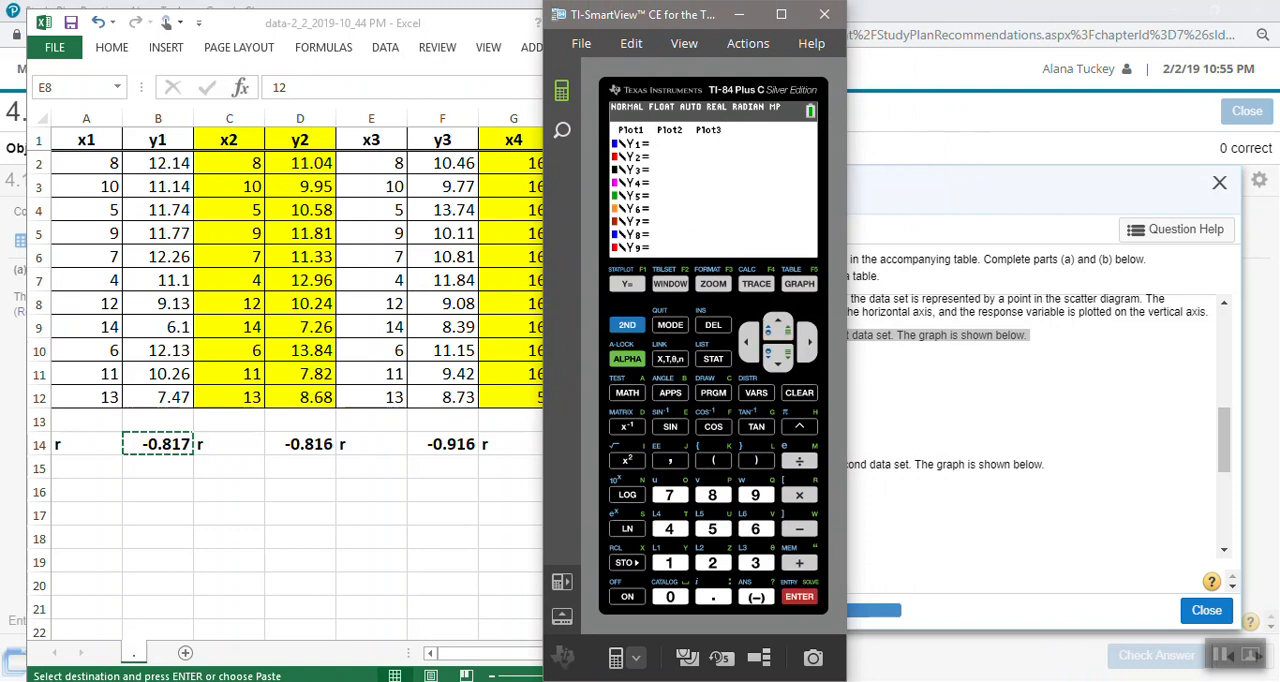
key(Down)
key(Down)
key(Down)
key(Down)
key(Down)
key(Down)
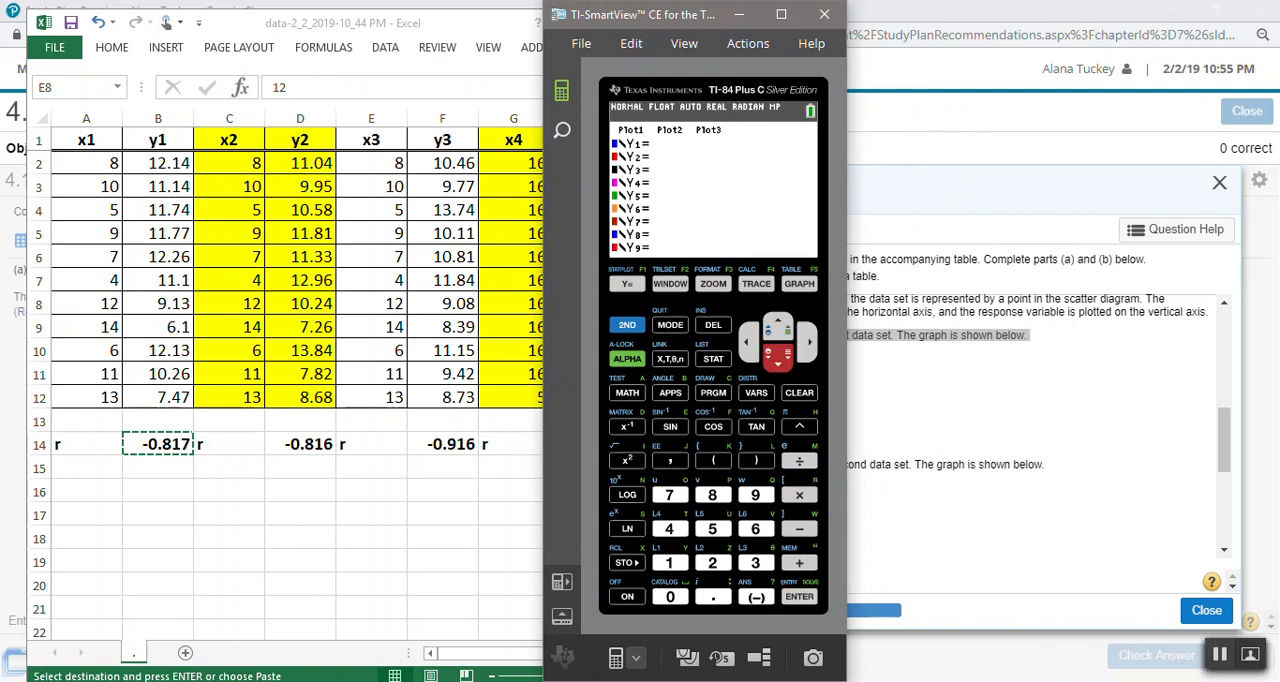